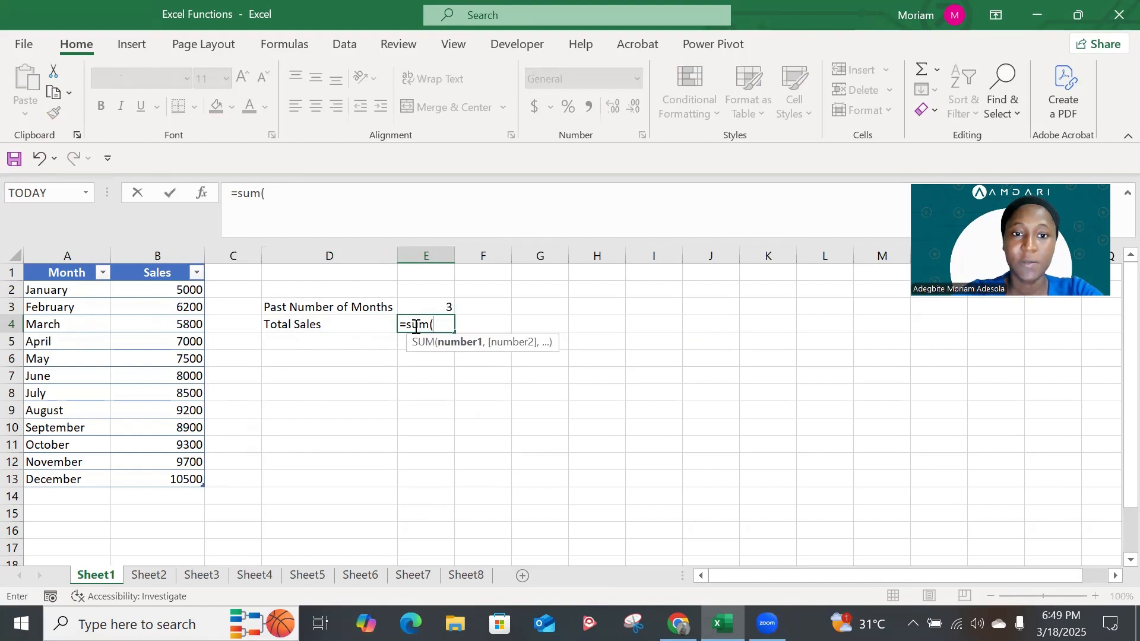
Try totalling the whole Sales column in E4 with SUM, and clear the cell again
drag(184, 290, 188, 474)
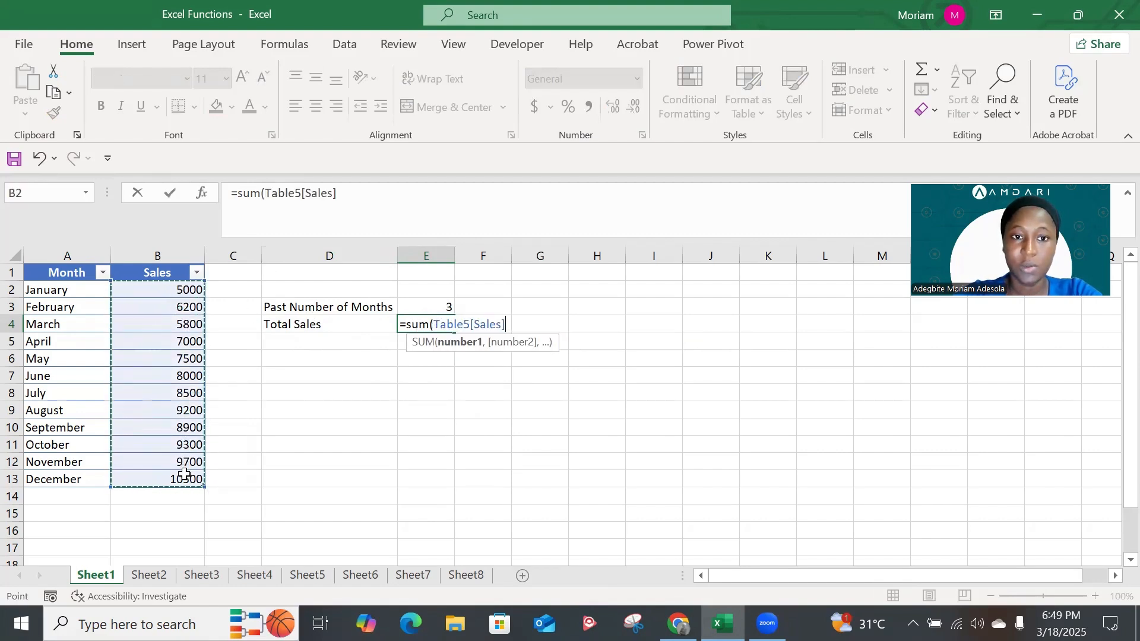
key(Return)
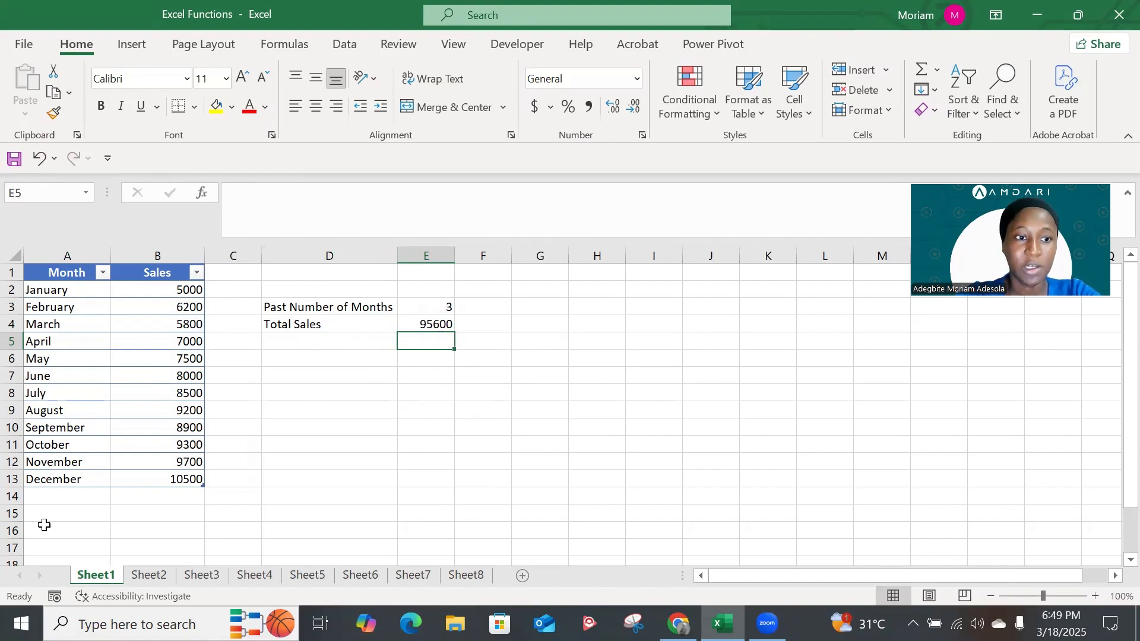
click(438, 323)
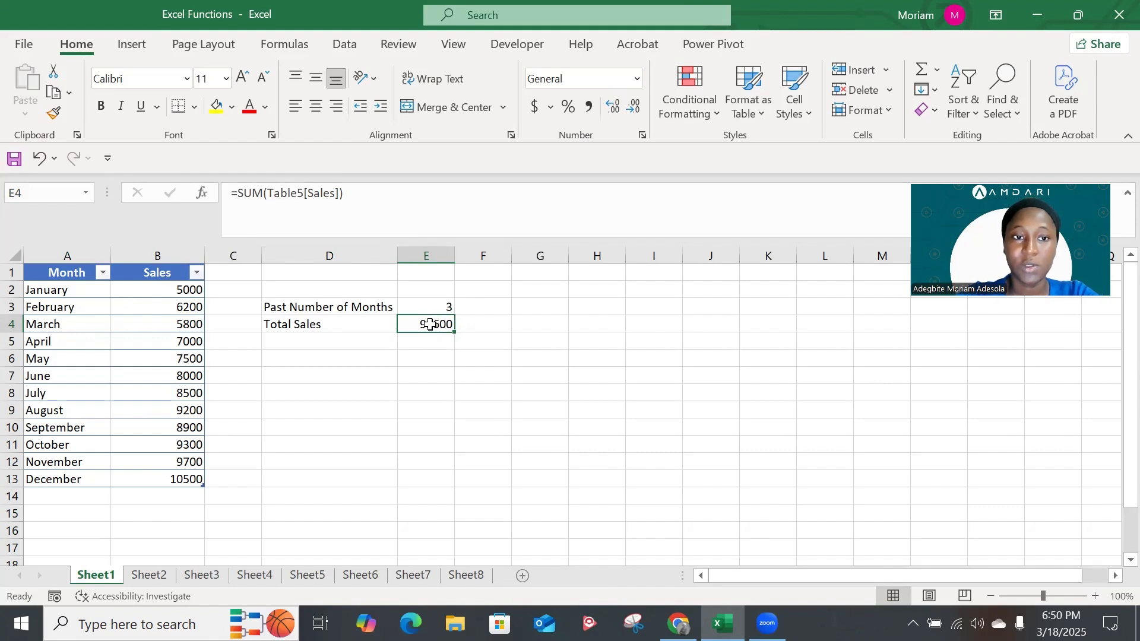
key(Delete)
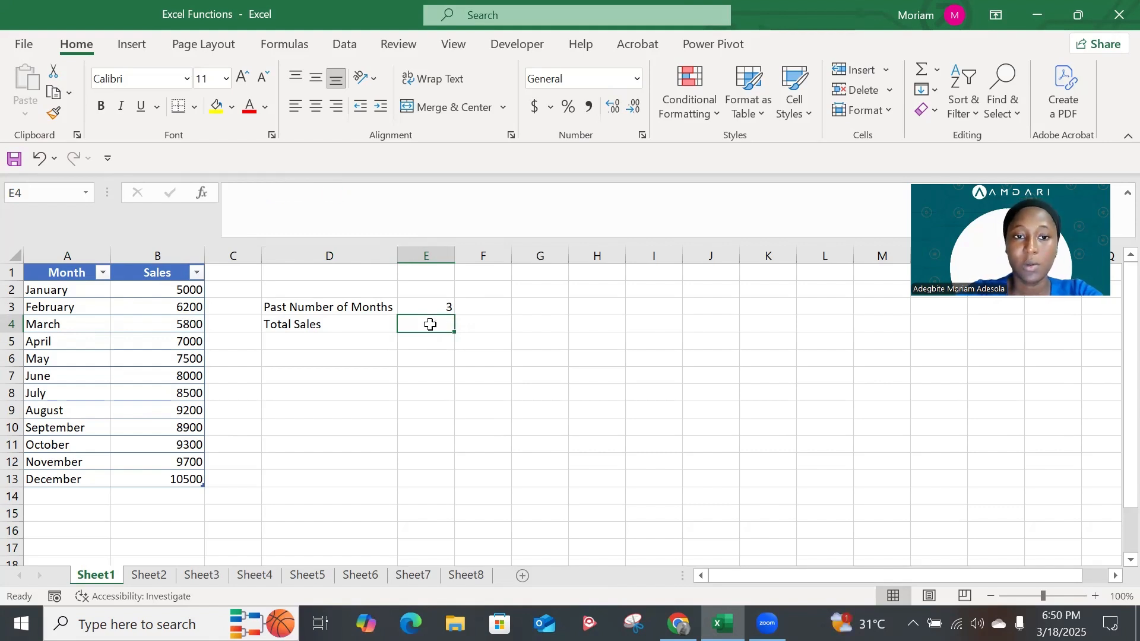
Begin a formula in E4 nesting OFFSET inside SUM, with B13 as the reference and the rows and cols arguments left blank
text(=)
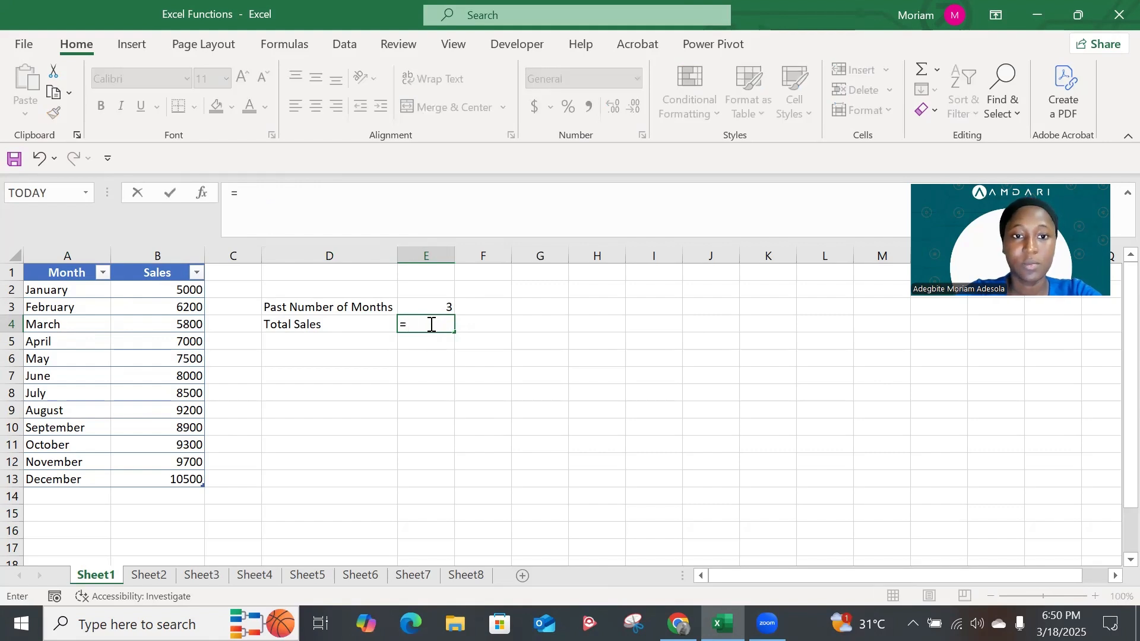
text(sum)
key(Tab)
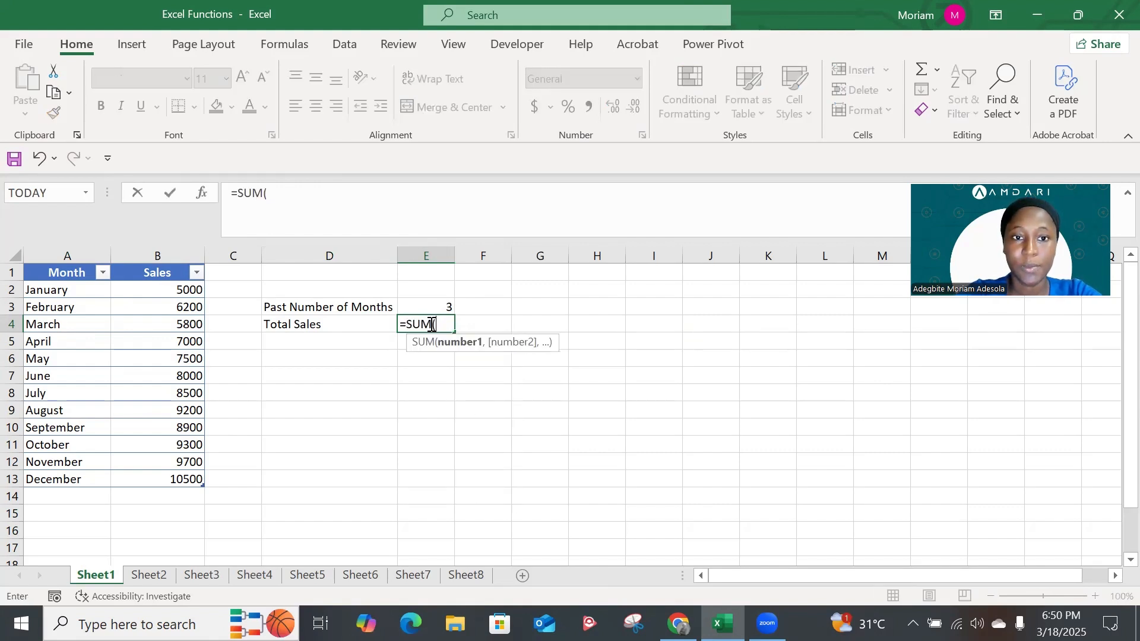
text(of)
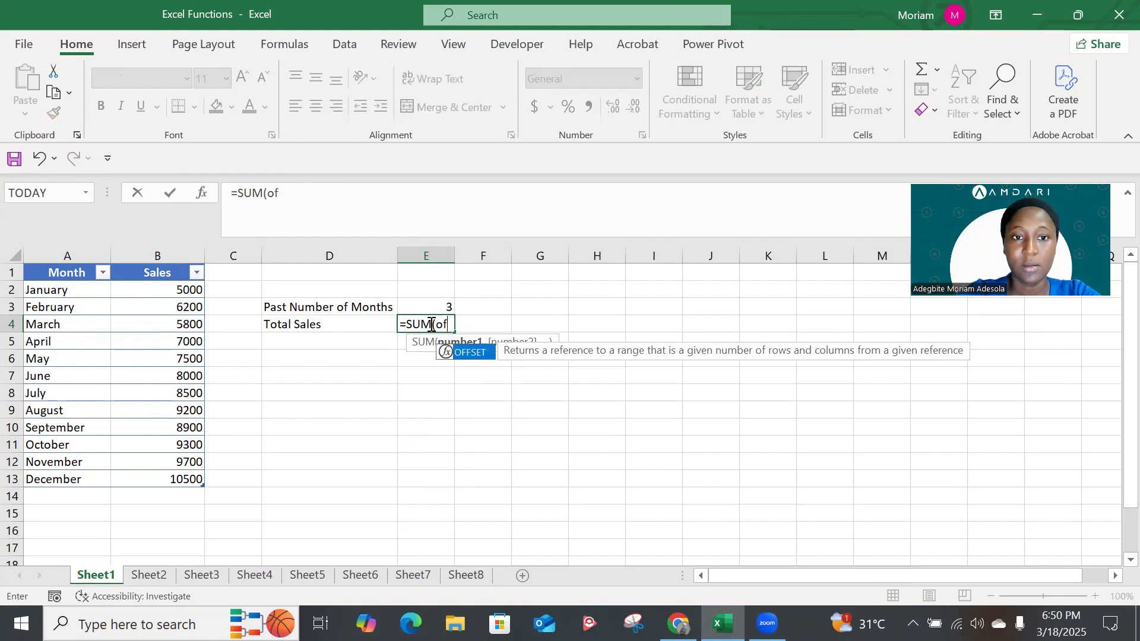
text(f)
key(Tab)
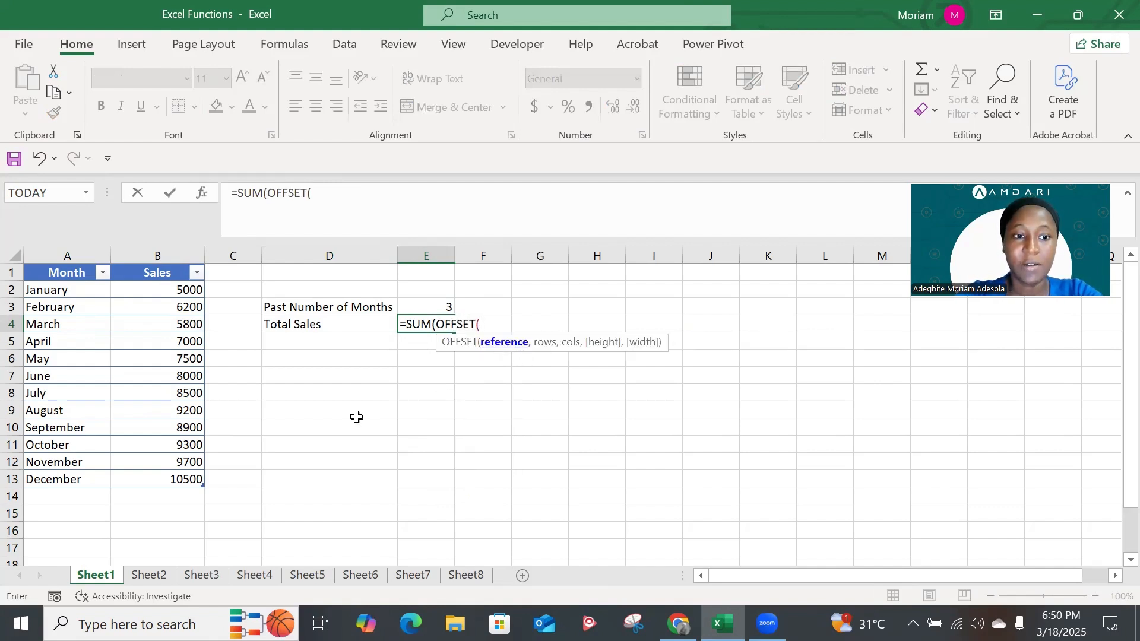
click(184, 480)
text(,)
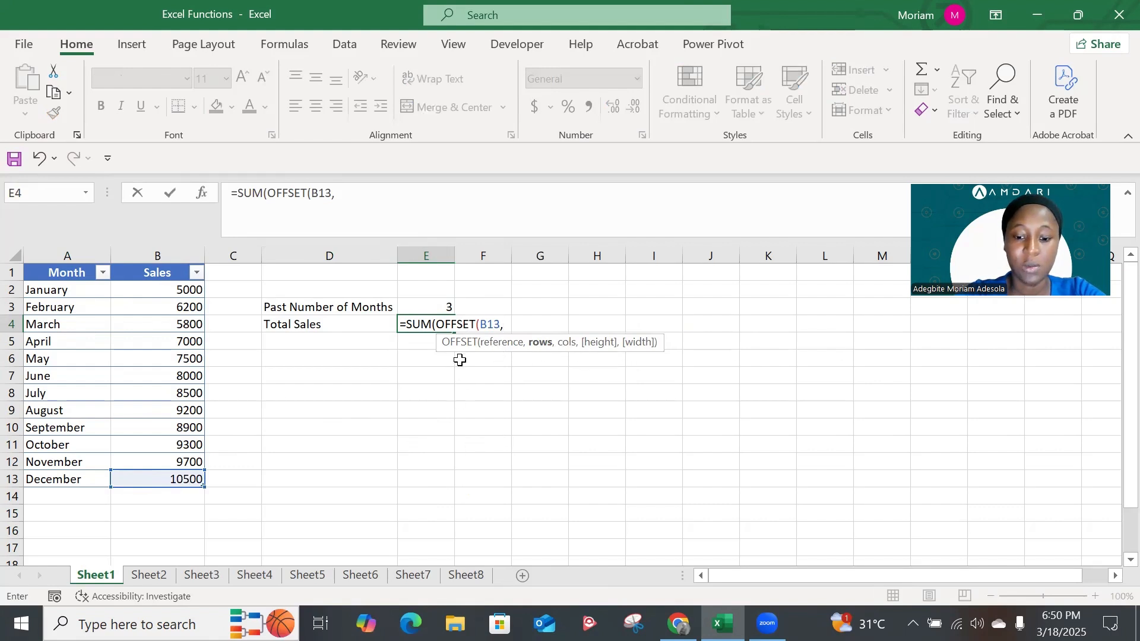
text(,,)
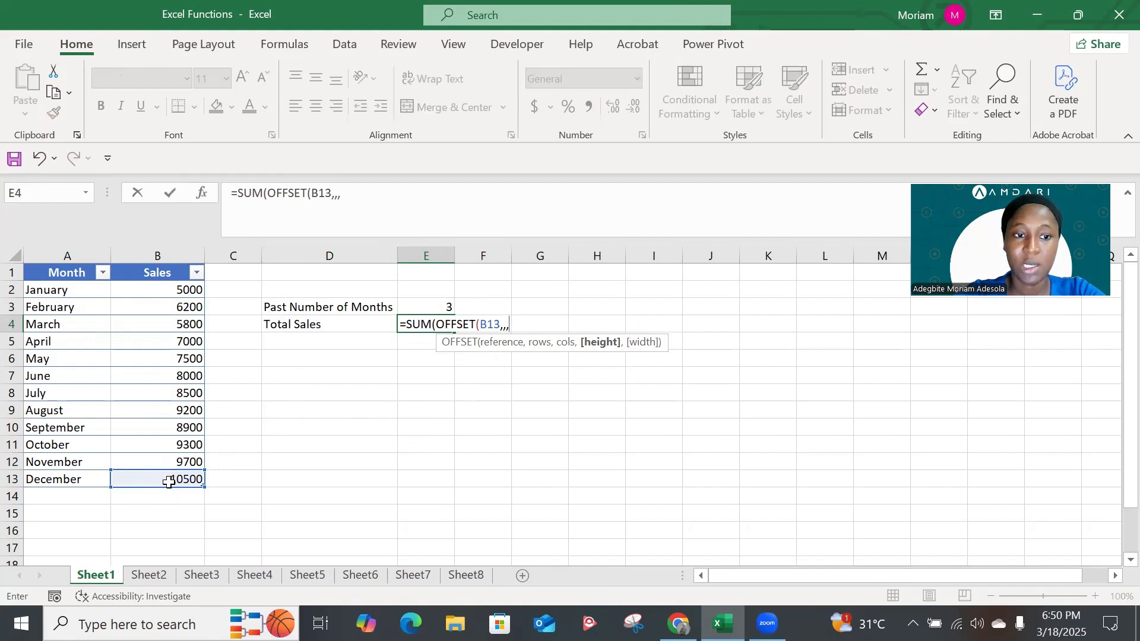
Use -E3 as the OFFSET height and complete the formula as =SUM(OFFSET(B13,,,-E3))
click(438, 307)
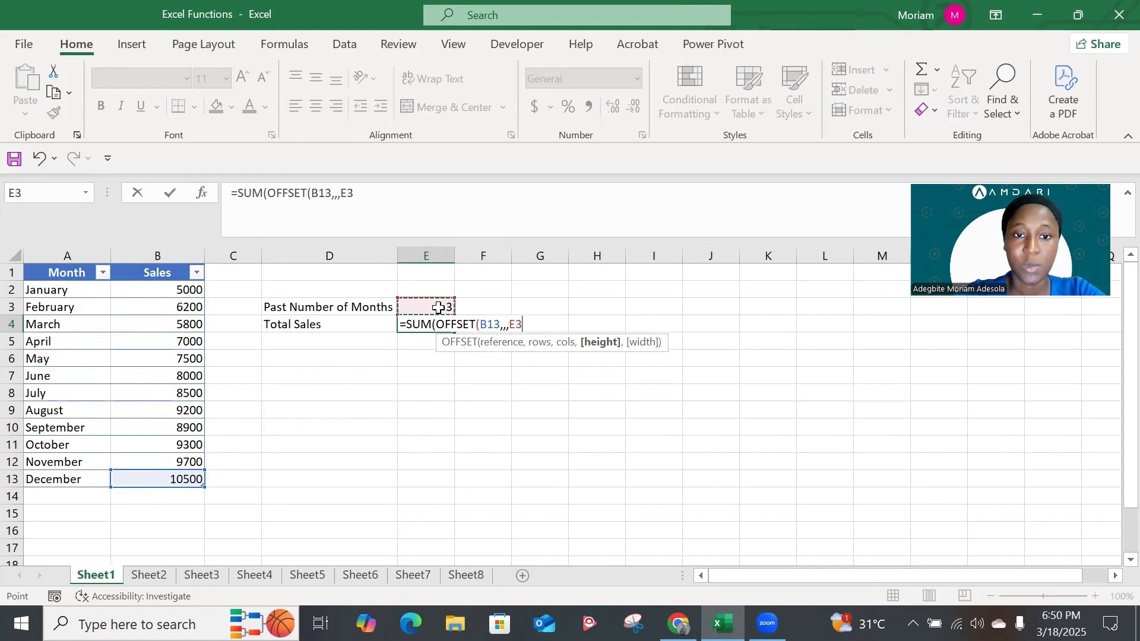
click(510, 324)
text(-E3)
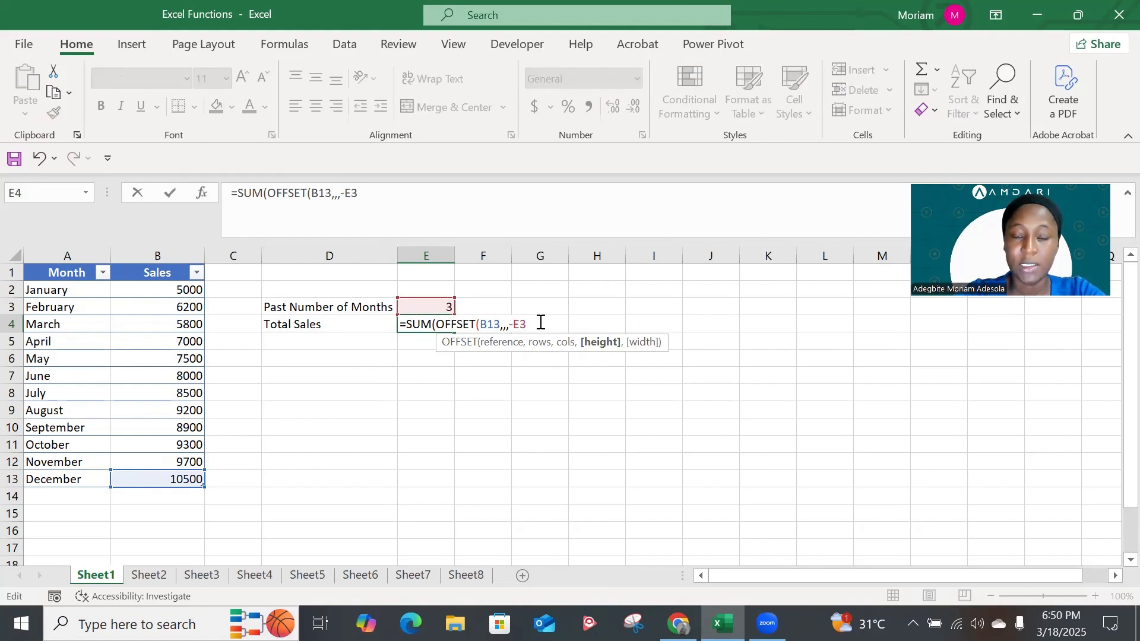
text())
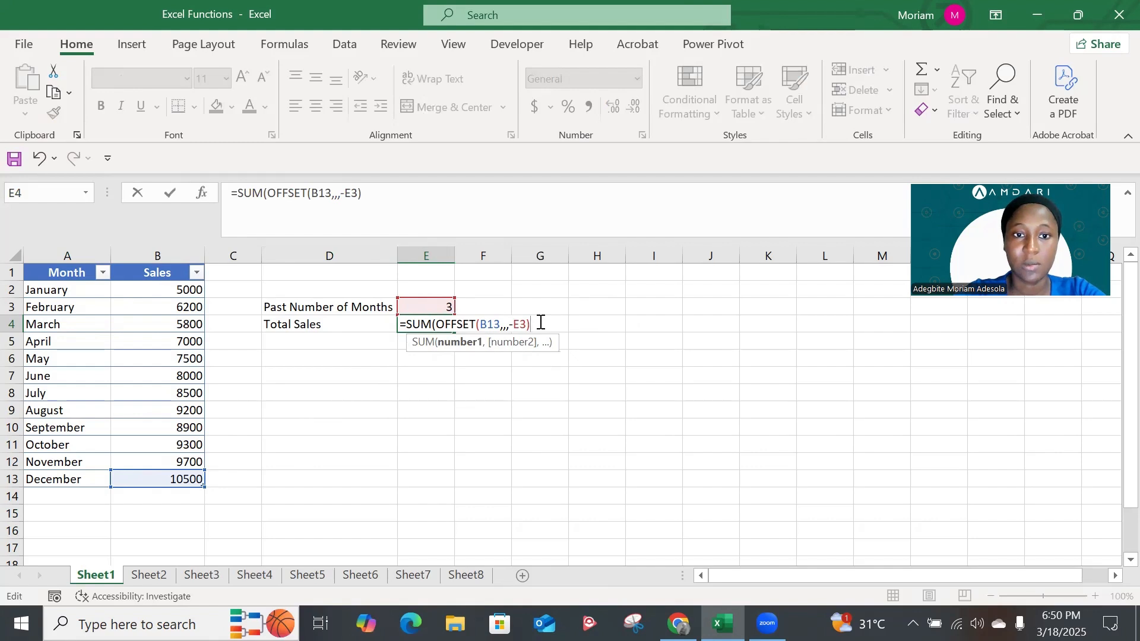
key(Return)
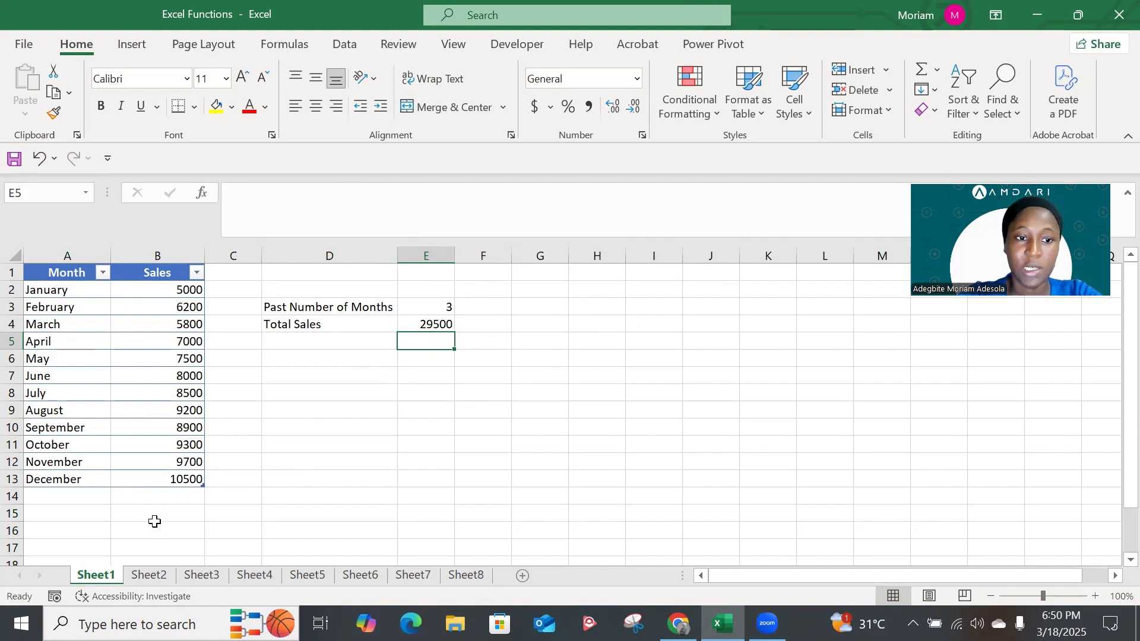
Set the Past Number of Months in E3 to 6
click(440, 306)
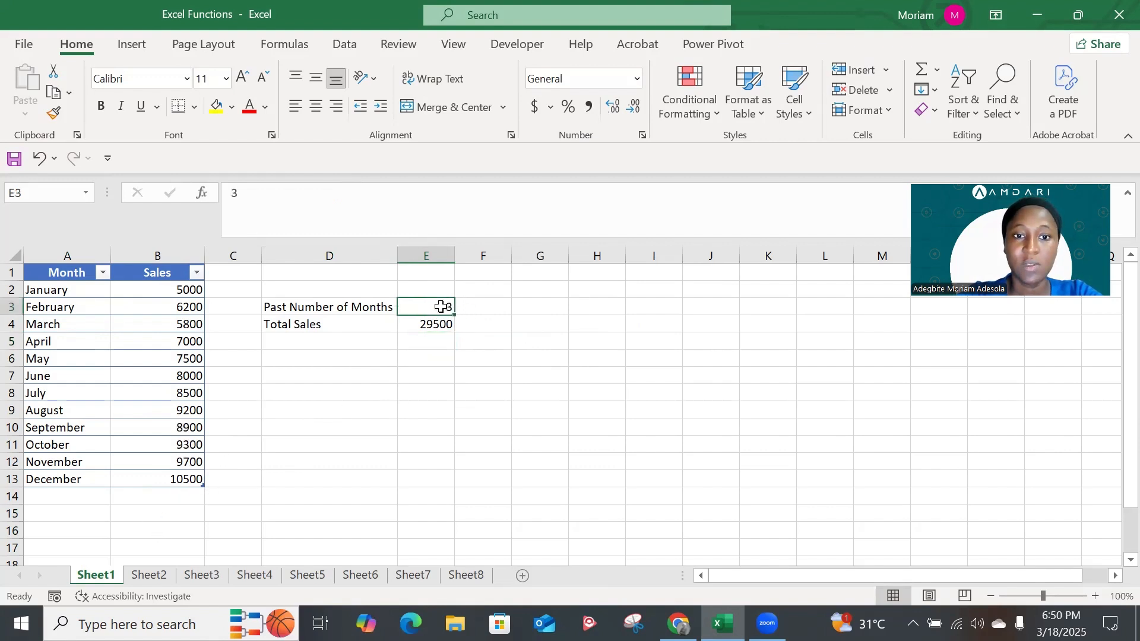
text(6)
key(Return)
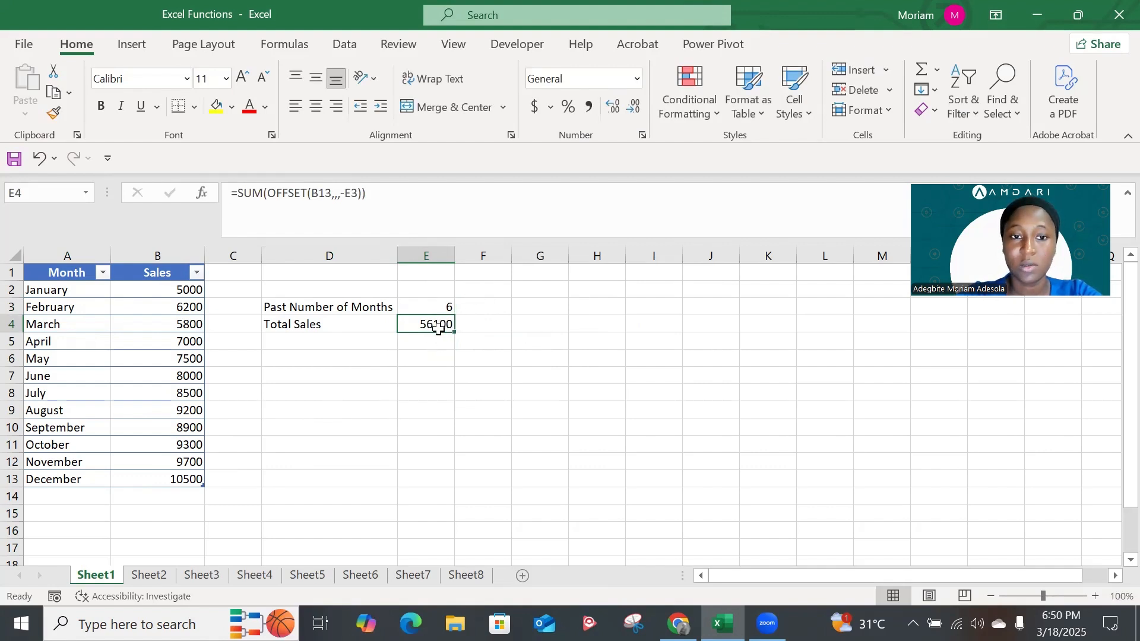
Change the Past Number of Months in E3 to 9
click(436, 307)
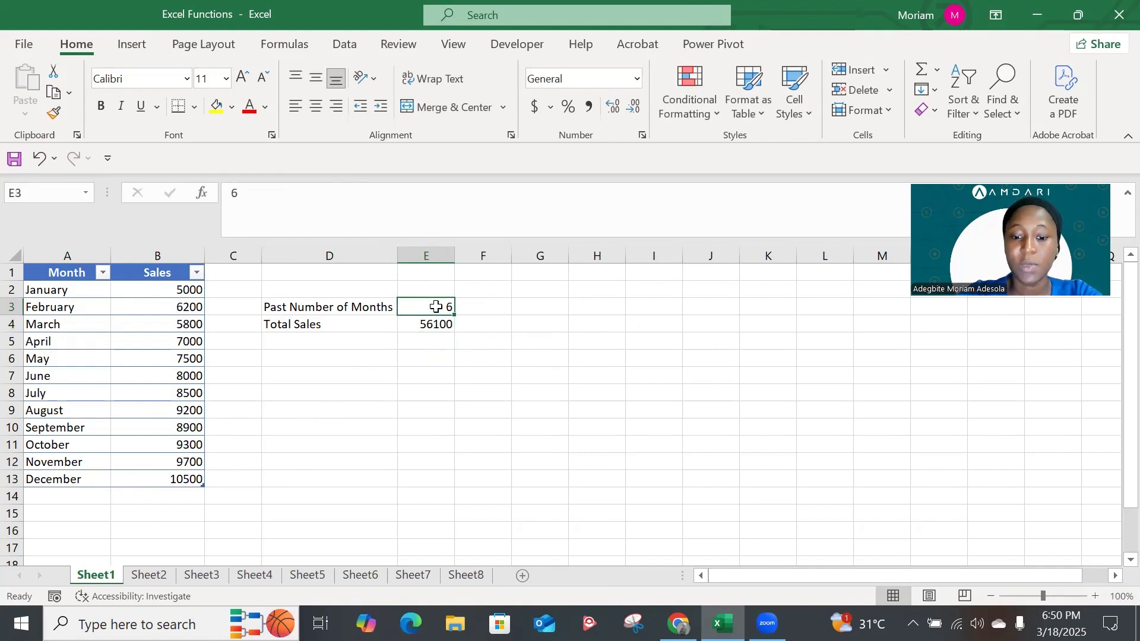
text(9)
key(Up)
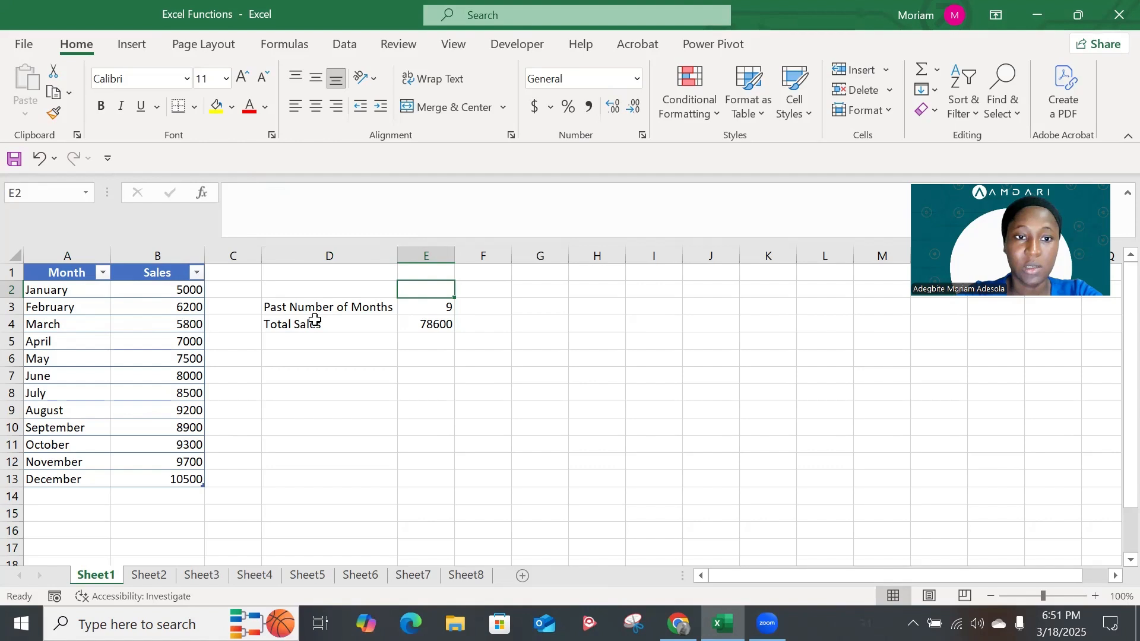
click(439, 308)
Switch to Sheet2 and select the empty Salary cell H3 in the small lookup table
click(149, 575)
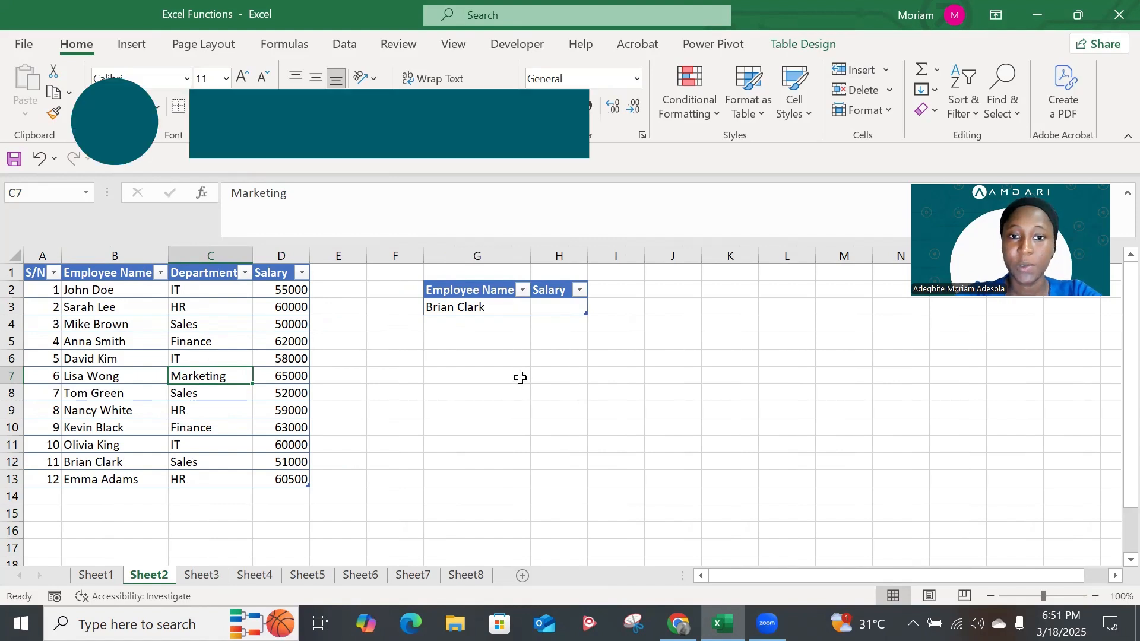
click(545, 309)
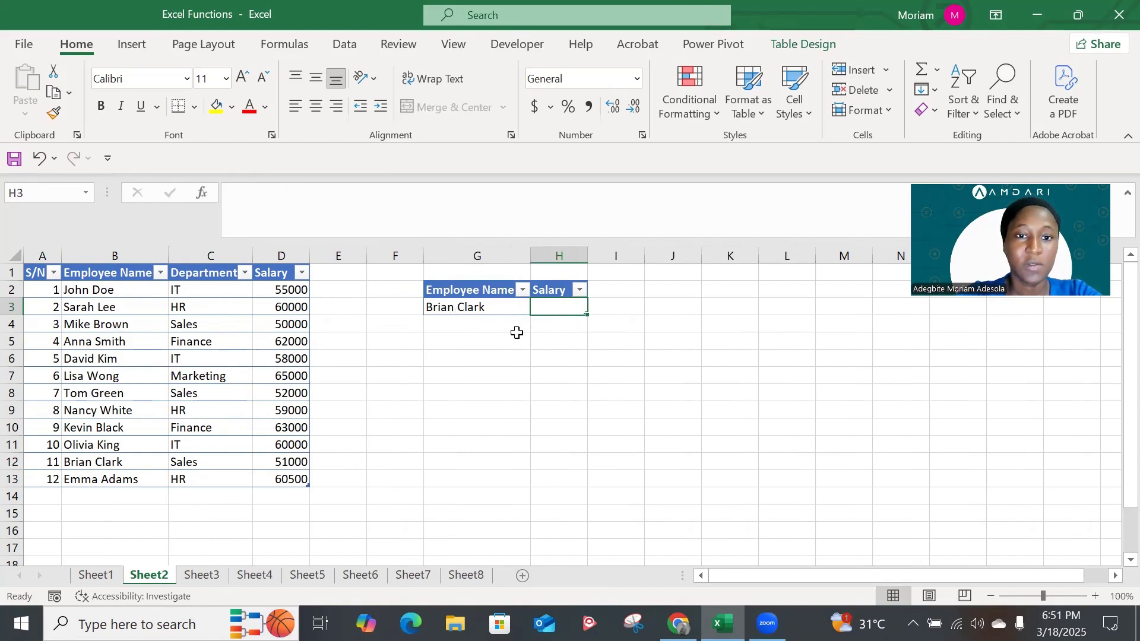
text(=)
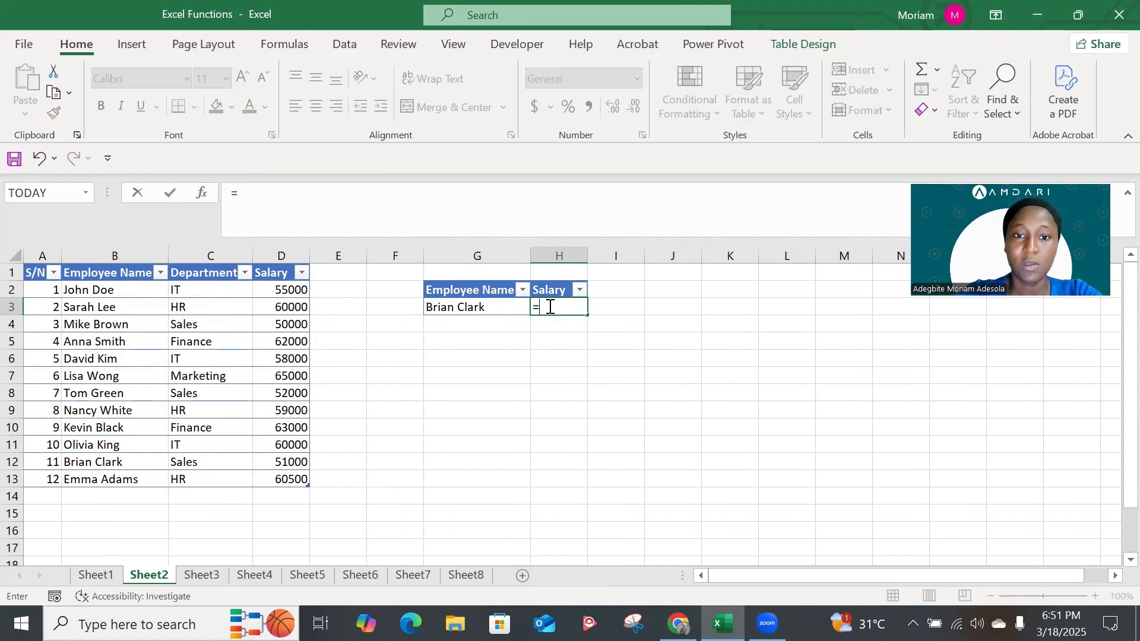
text(IMARGUMENT)
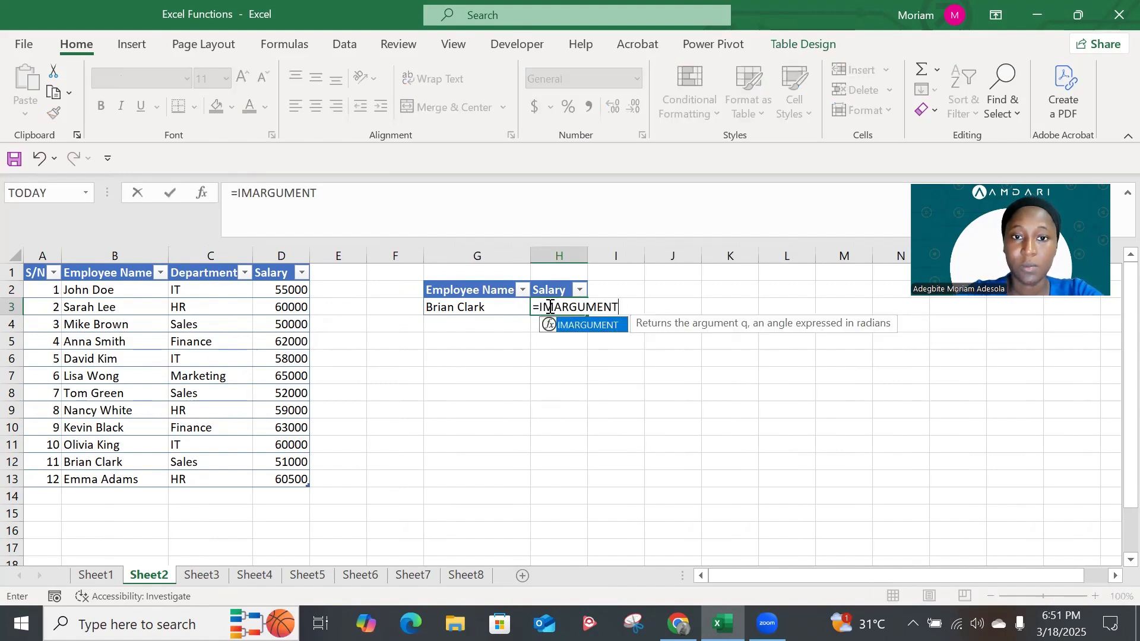
key(BackSpace)
key(BackSpace)
key(BackSpace)
key(BackSpace)
key(BackSpace)
key(BackSpace)
key(BackSpace)
key(BackSpace)
key(BackSpace)
key(BackSpace)
key(Escape)
Enter =MATCH([@[Employee Name]],Table3[Employee Name],0) in H3 to find the employee's row by exact match
text(=)
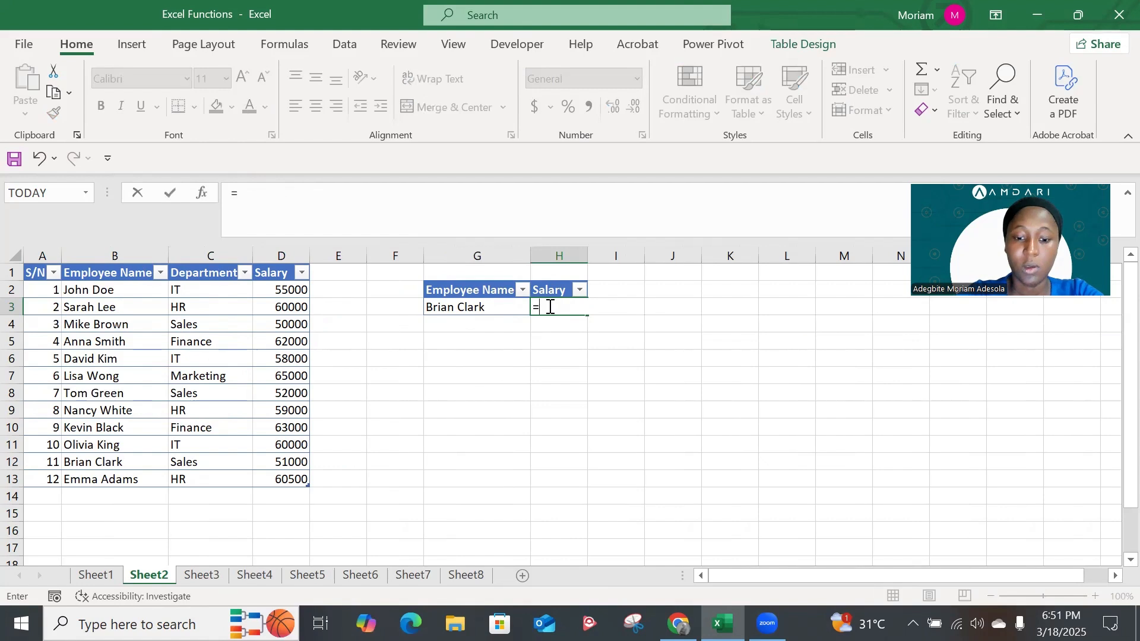
text(ma)
key(Tab)
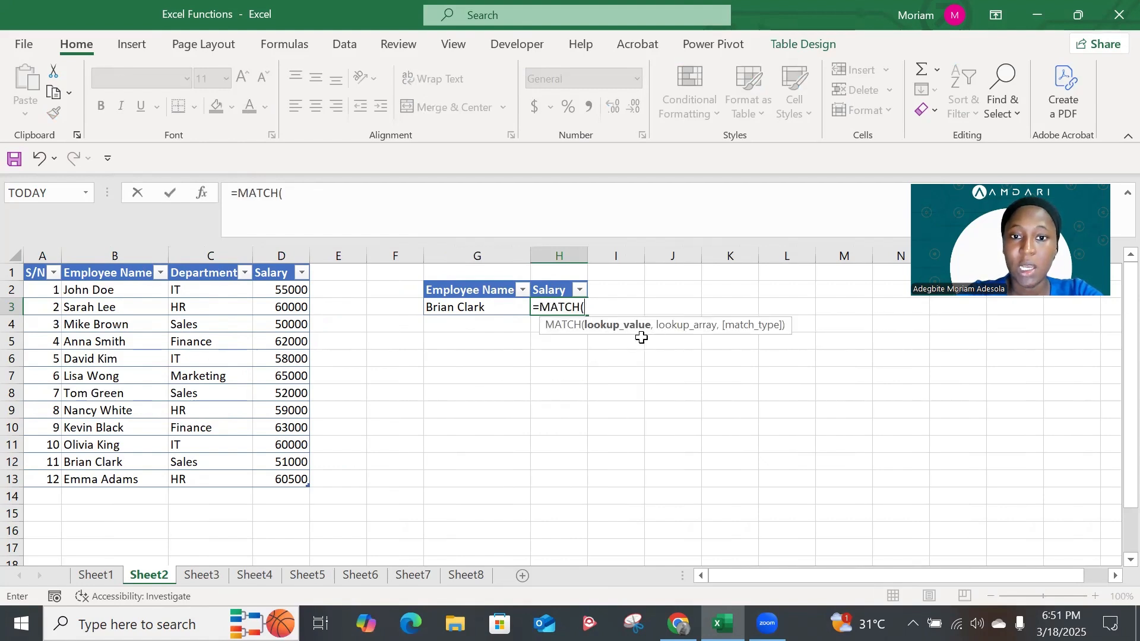
click(485, 309)
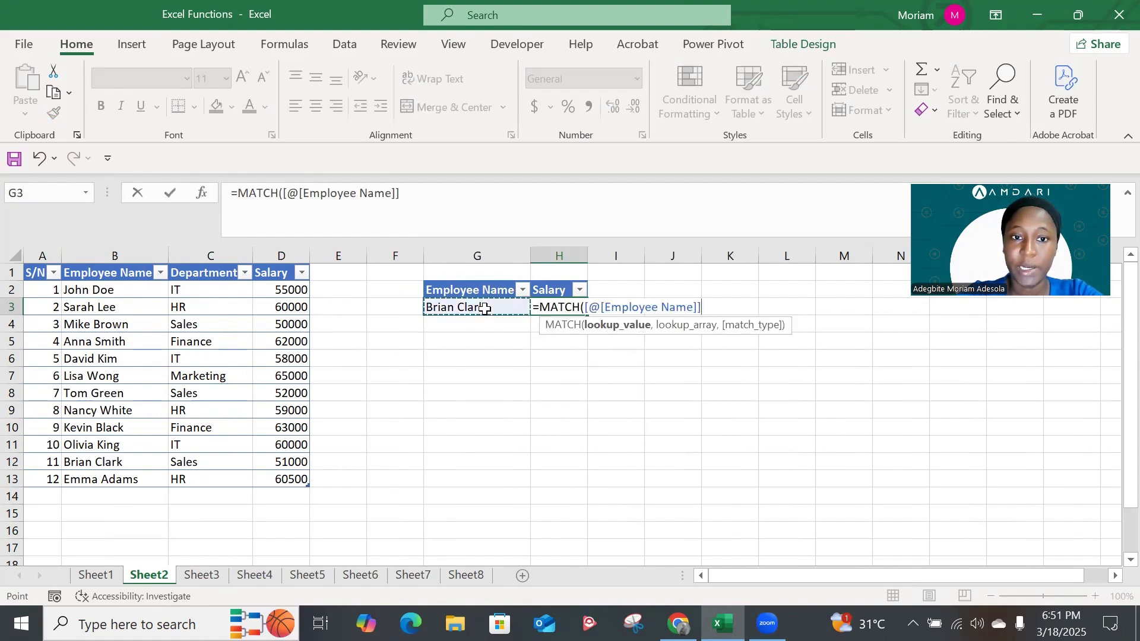
text(,)
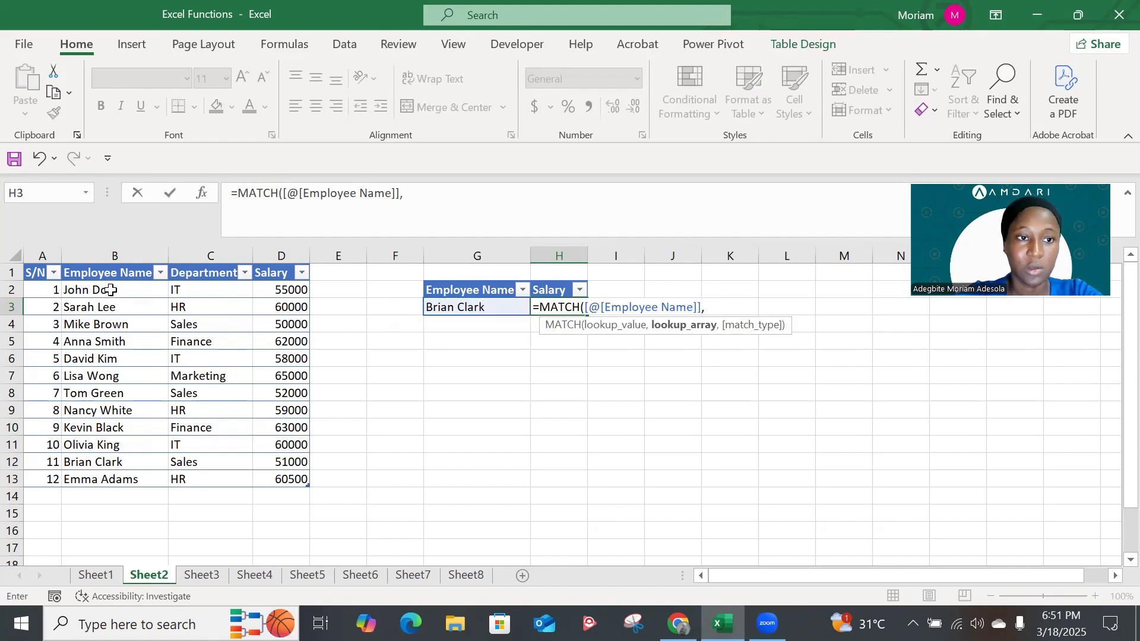
drag(110, 290, 106, 478)
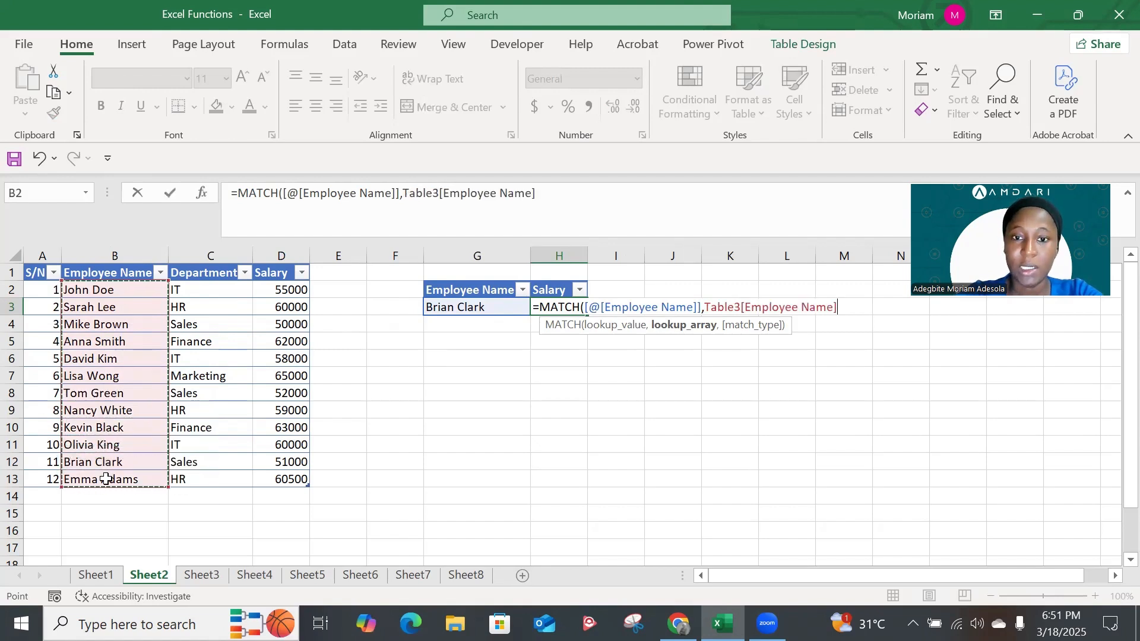
text(,)
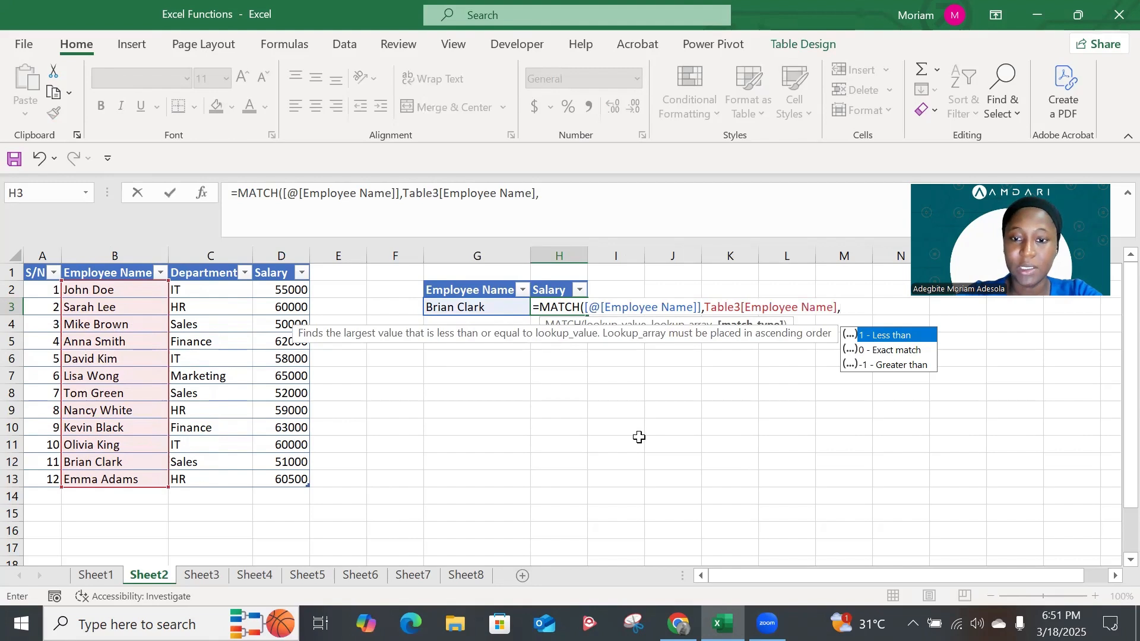
text(0))
key(Return)
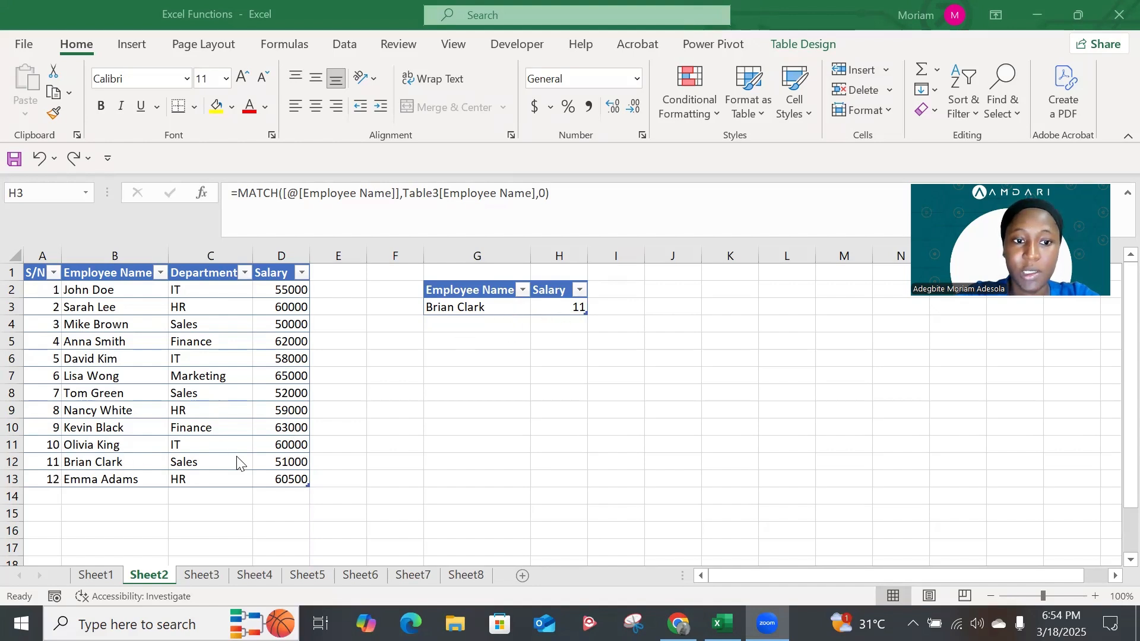
Wrap the MATCH formula in H3 in INDEX so it reads =INDEX(Table3,MATCH([@[Employee Name]],Table3[Employee Name],0),4)
double_click(561, 313)
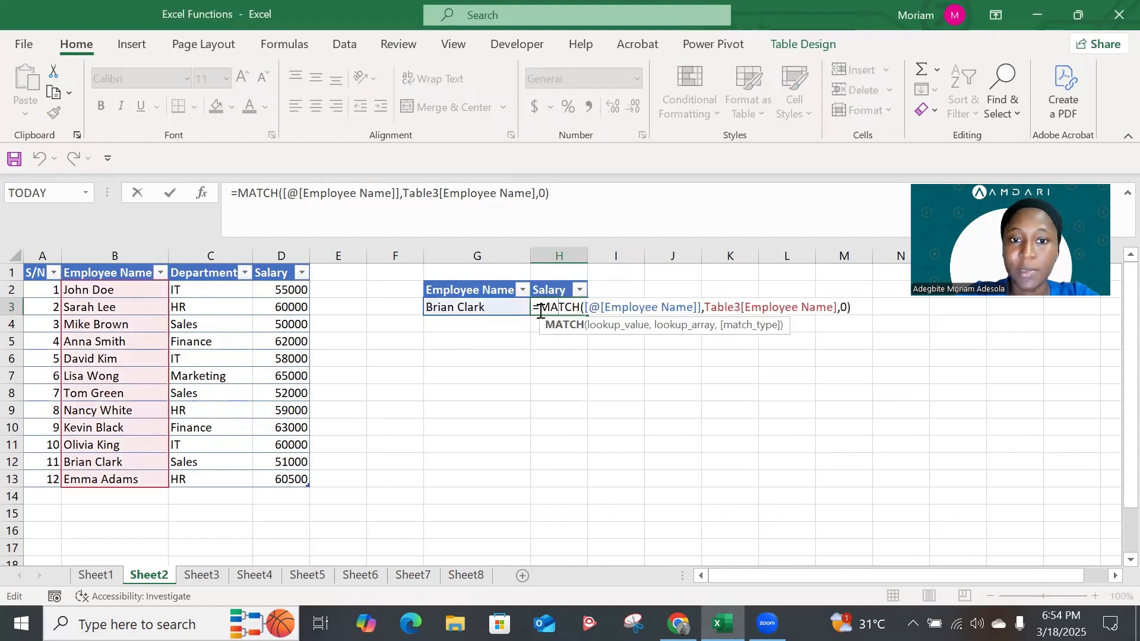
click(543, 308)
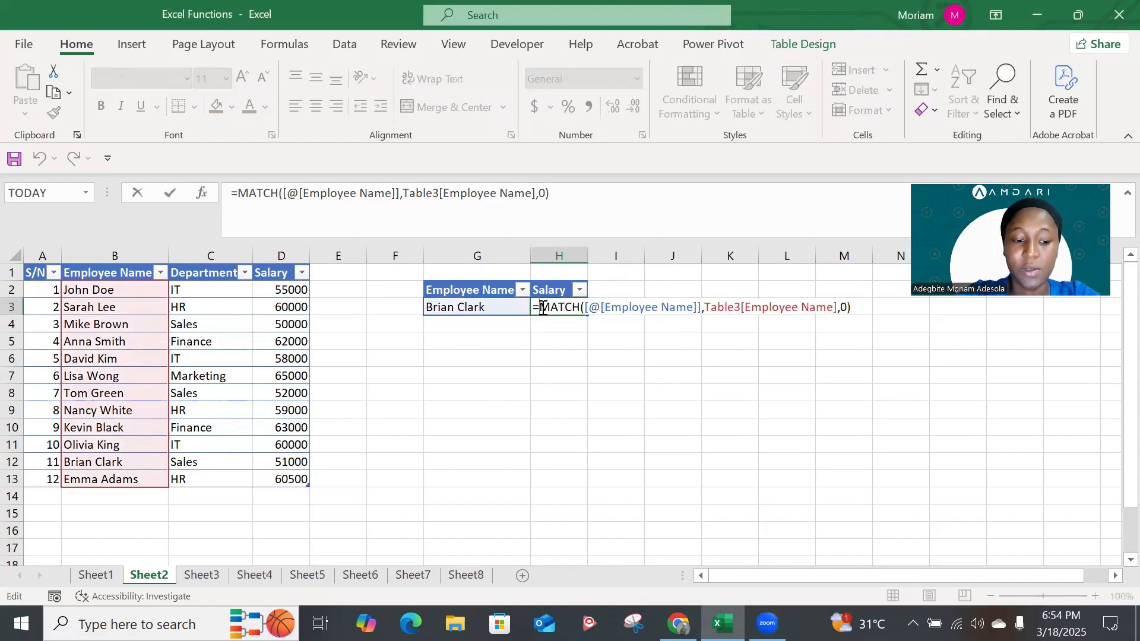
text(in)
key(Tab)
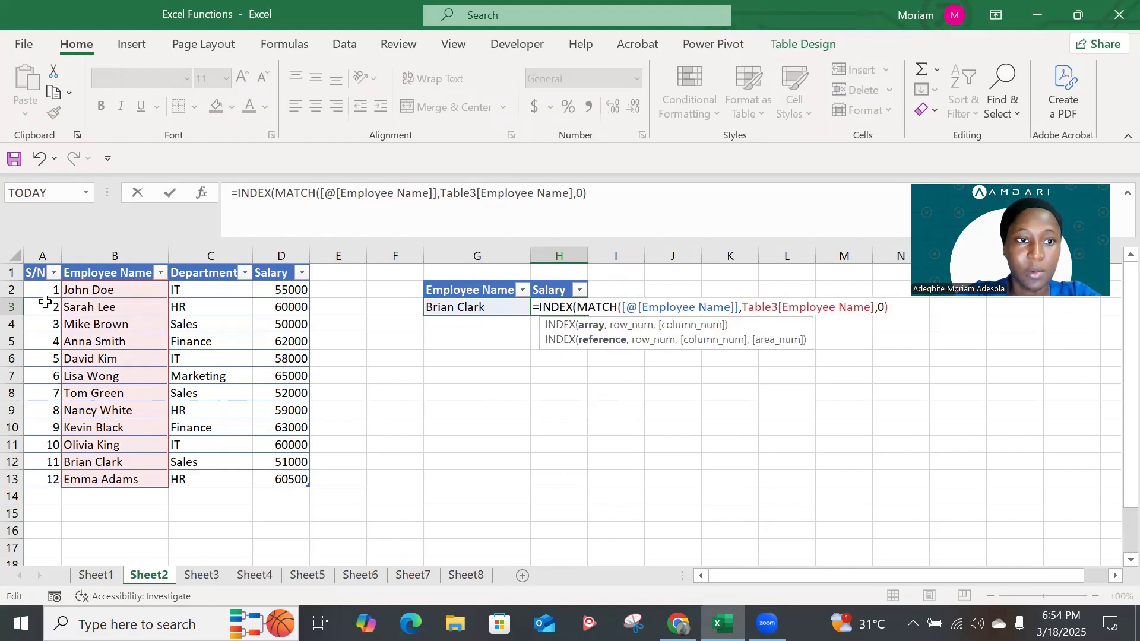
drag(45, 296, 270, 478)
text(,)
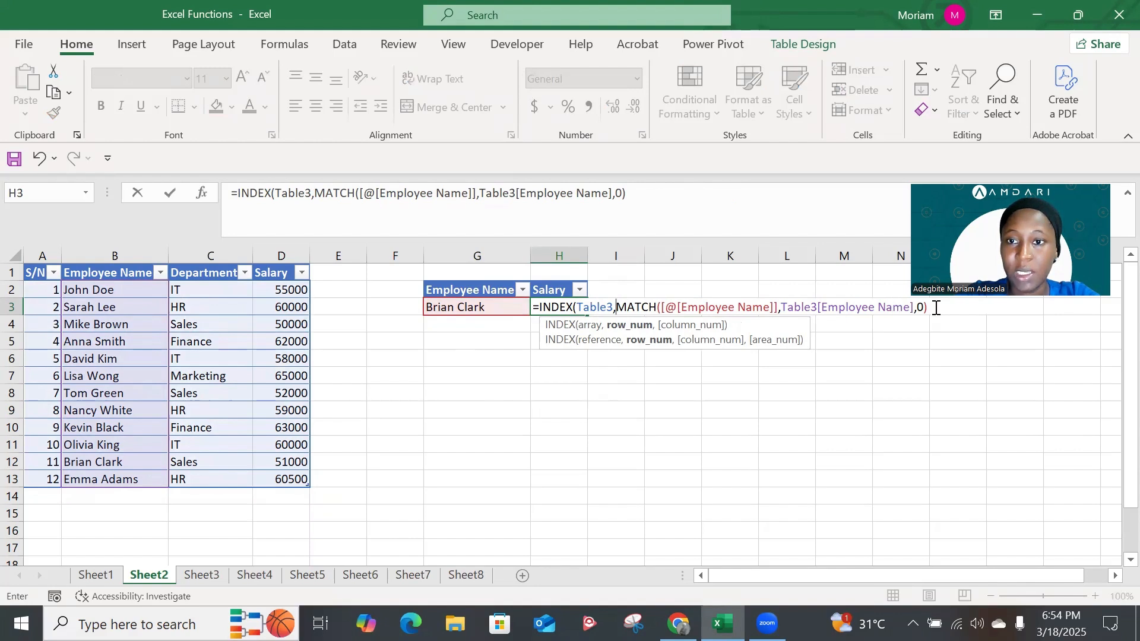
text(,)
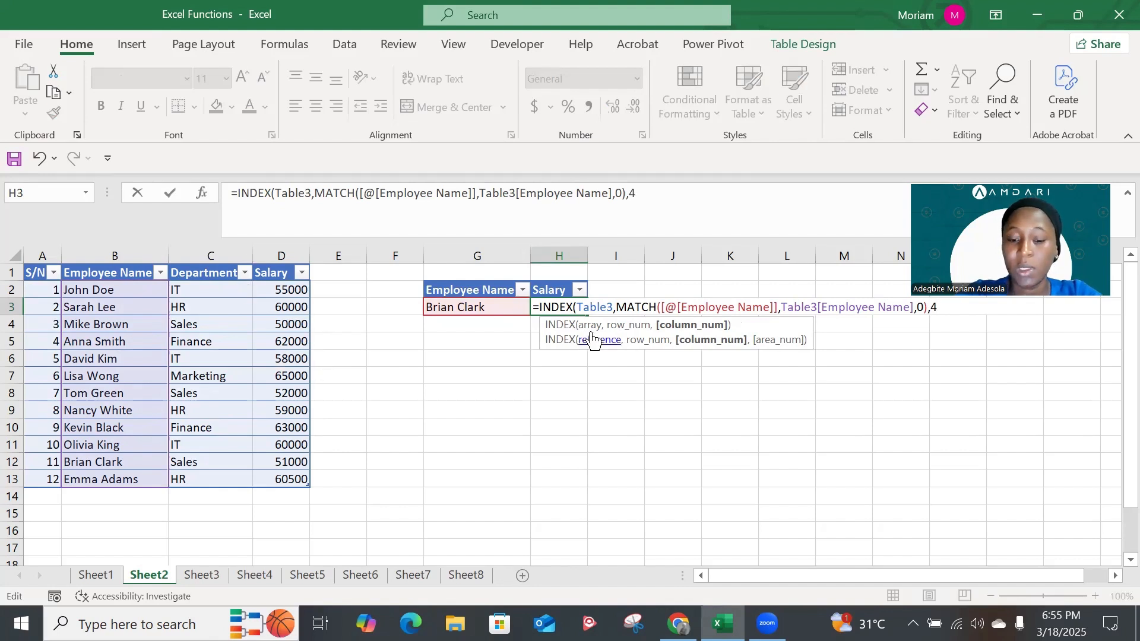
text(4))
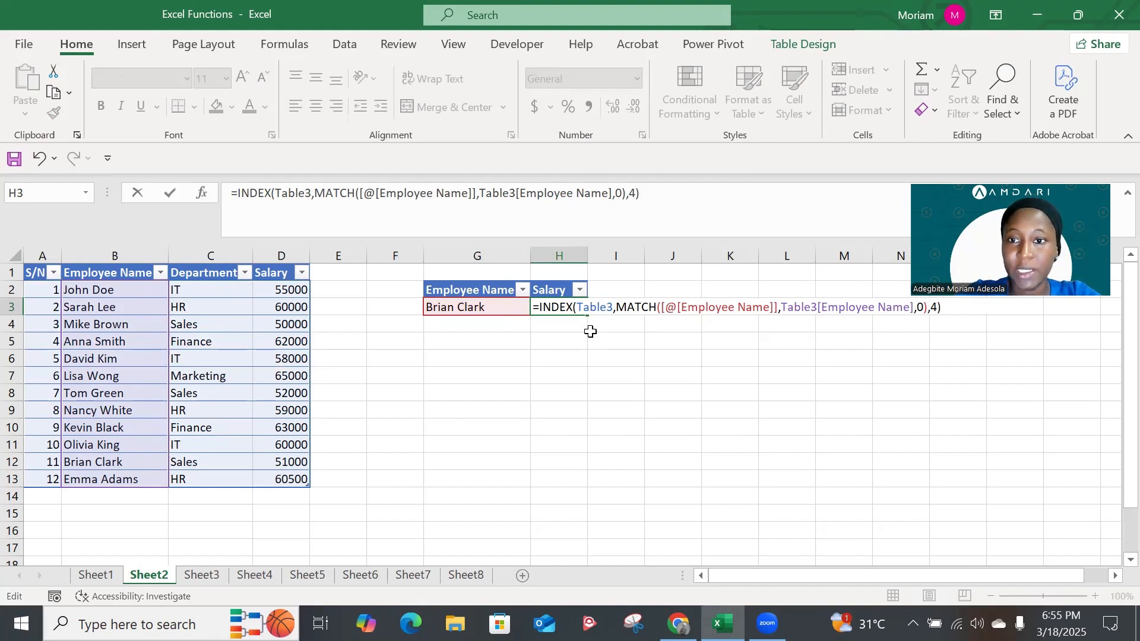
key(Return)
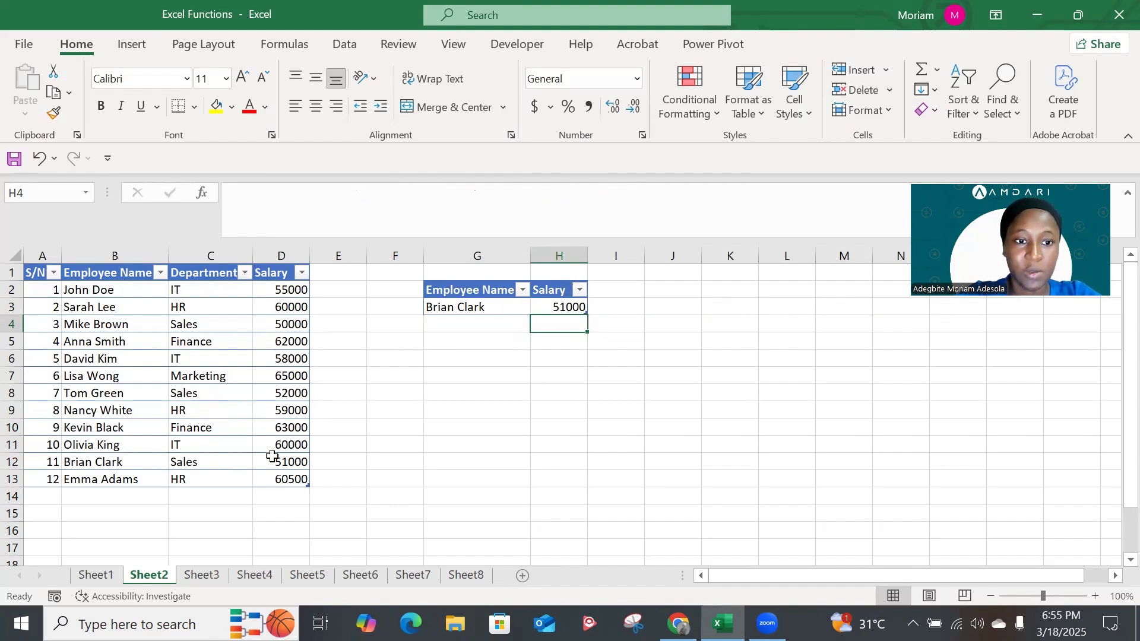
Choose the employee with S/N 10 as the lookup name in G3 to test the salary formula
click(502, 308)
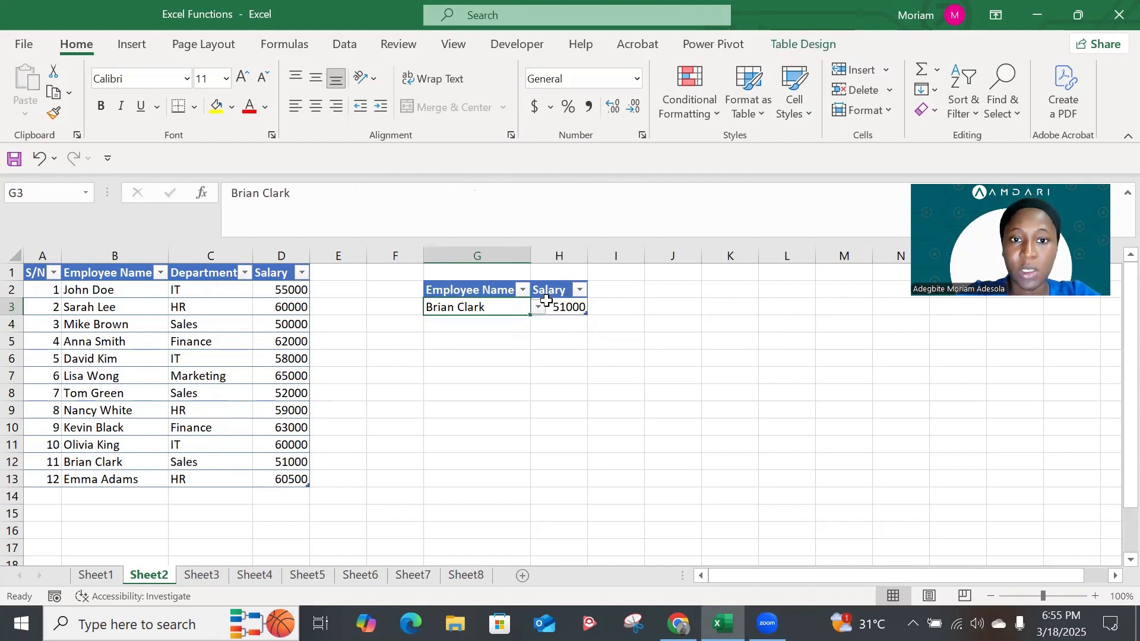
click(539, 307)
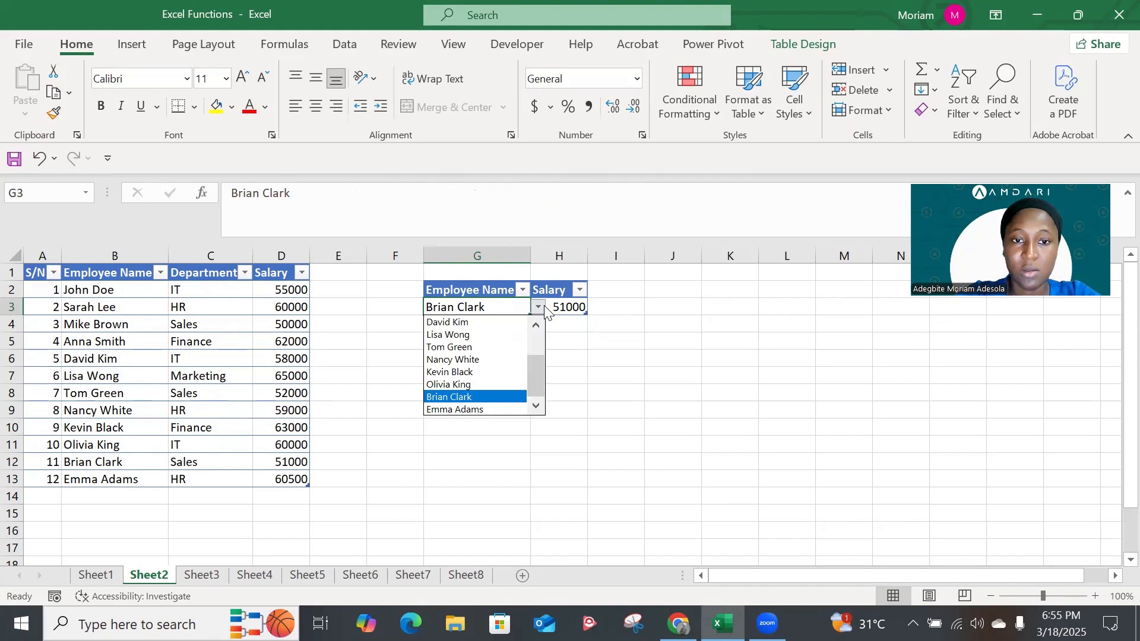
click(454, 385)
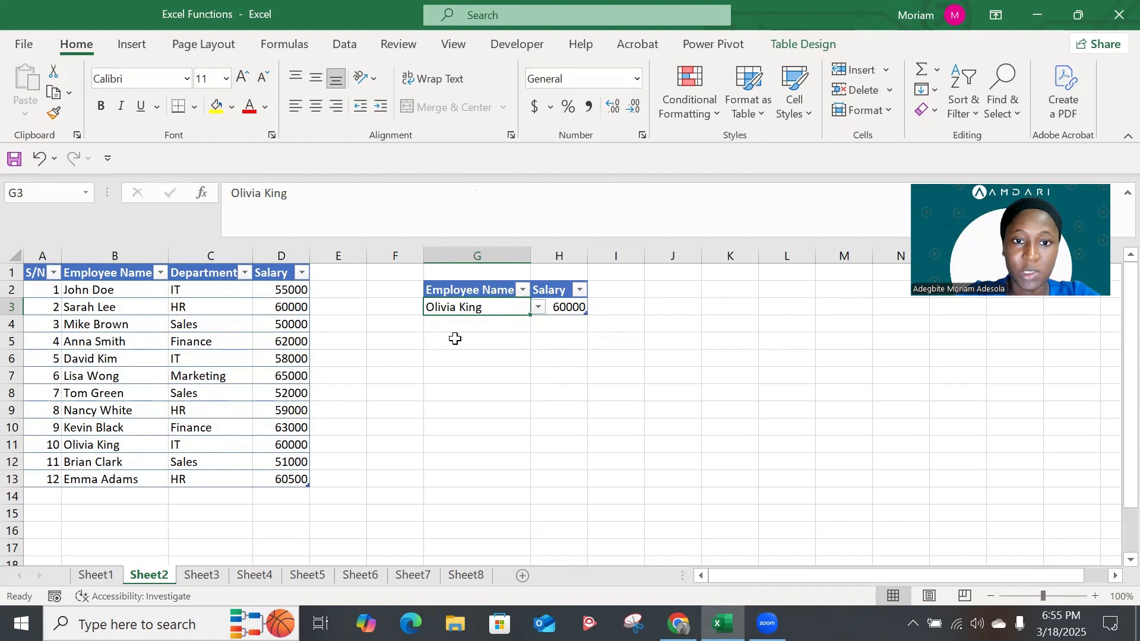
Change the lookup name in G3 to the employee with S/N 5 and check the salary against cell D6
click(538, 307)
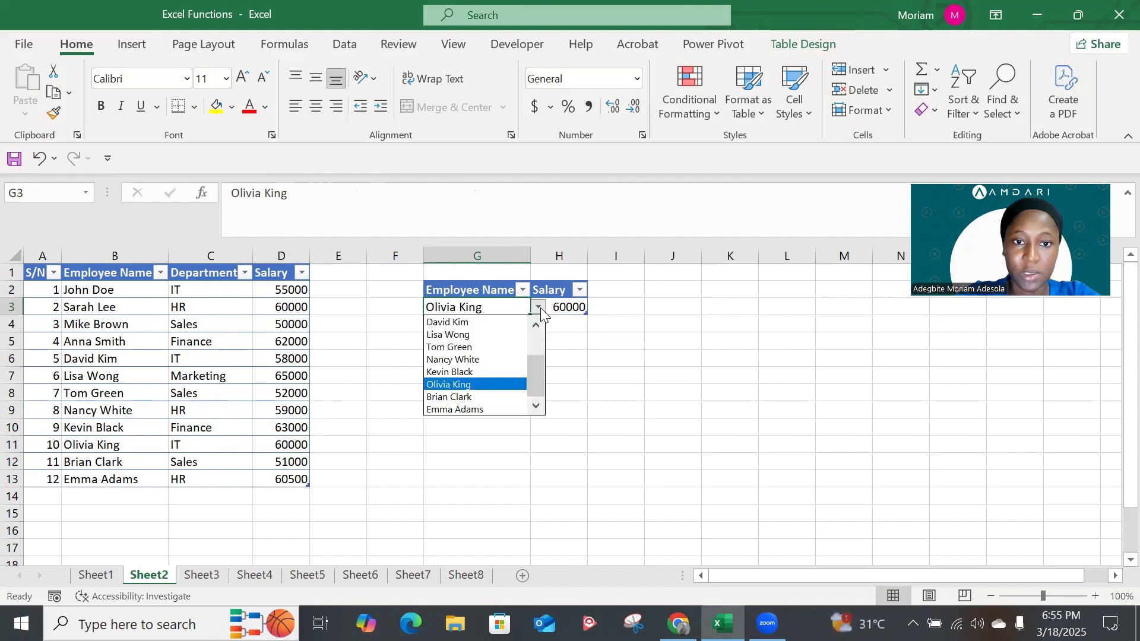
click(479, 323)
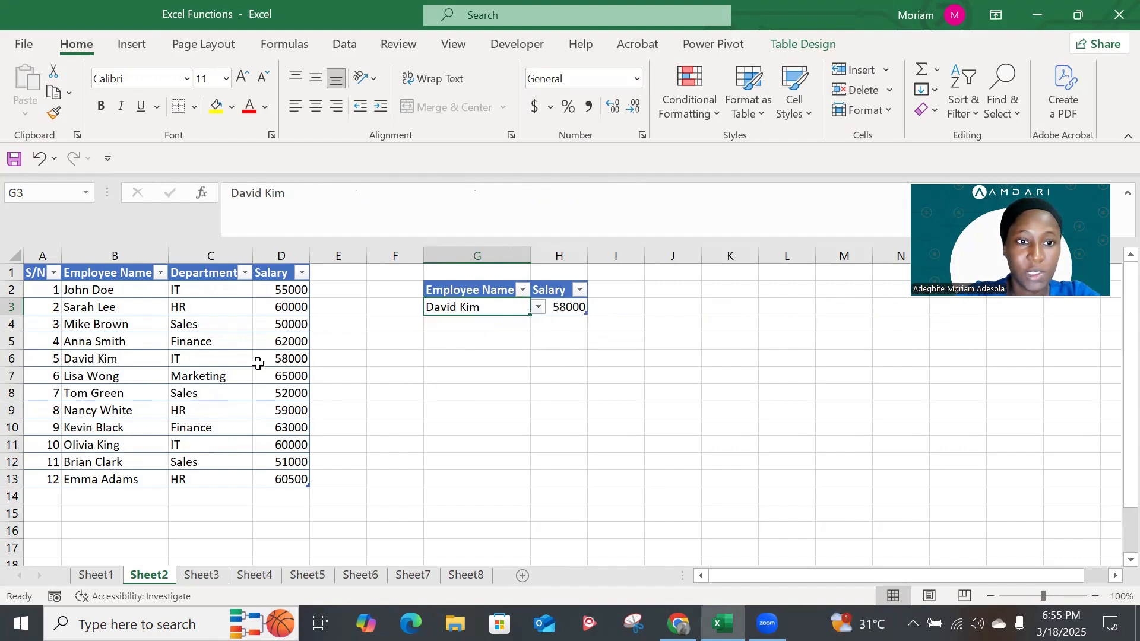
click(293, 358)
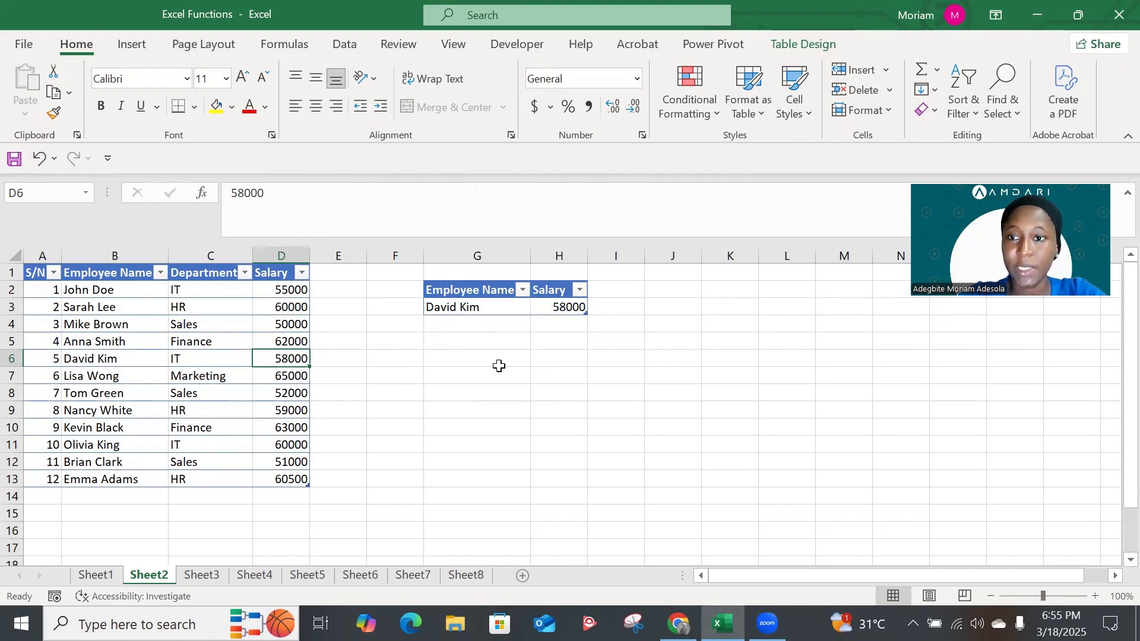
Switch to Sheet3 and examine the employee records and the department summary table's columns
click(202, 575)
scroll(952, 331, right, 2)
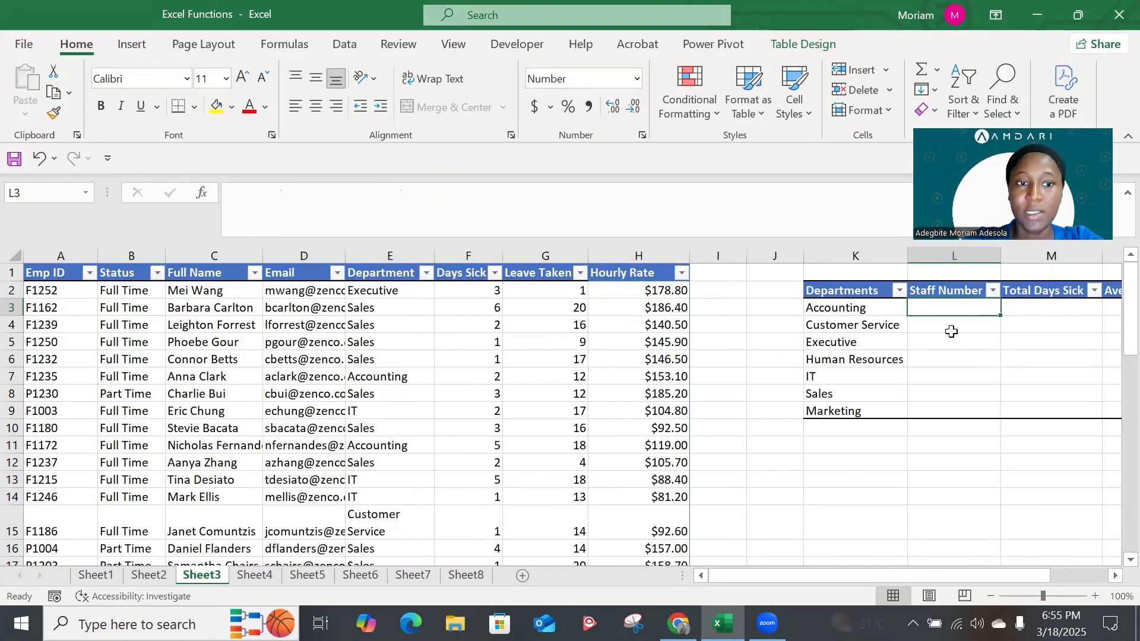
scroll(952, 331, right, 1)
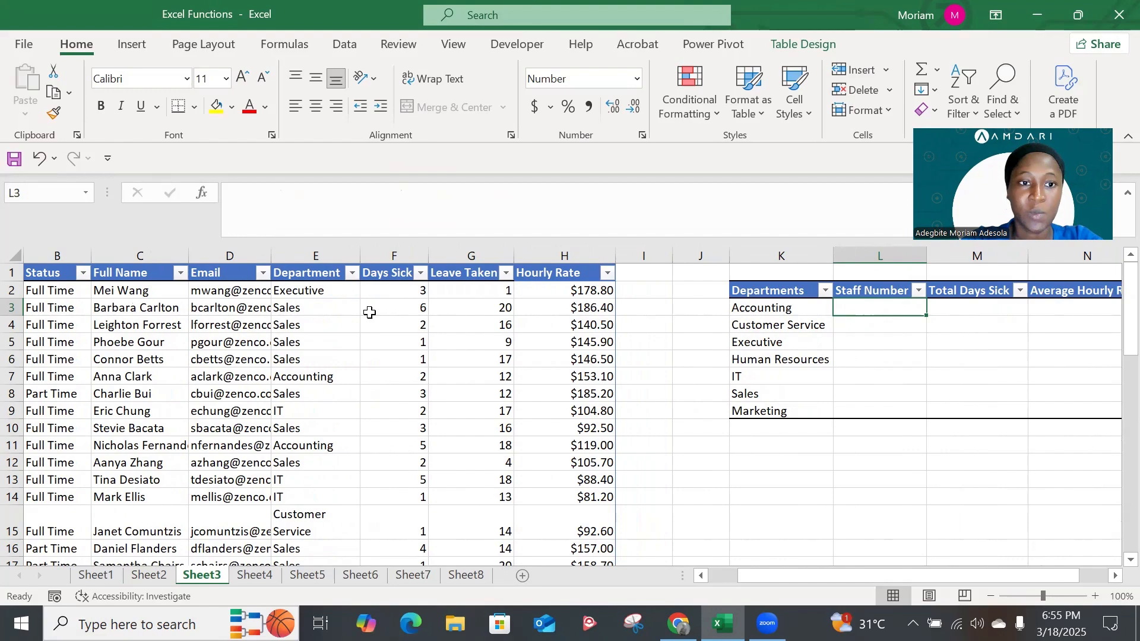
scroll(306, 302, left, 1)
scroll(302, 317, down, 1)
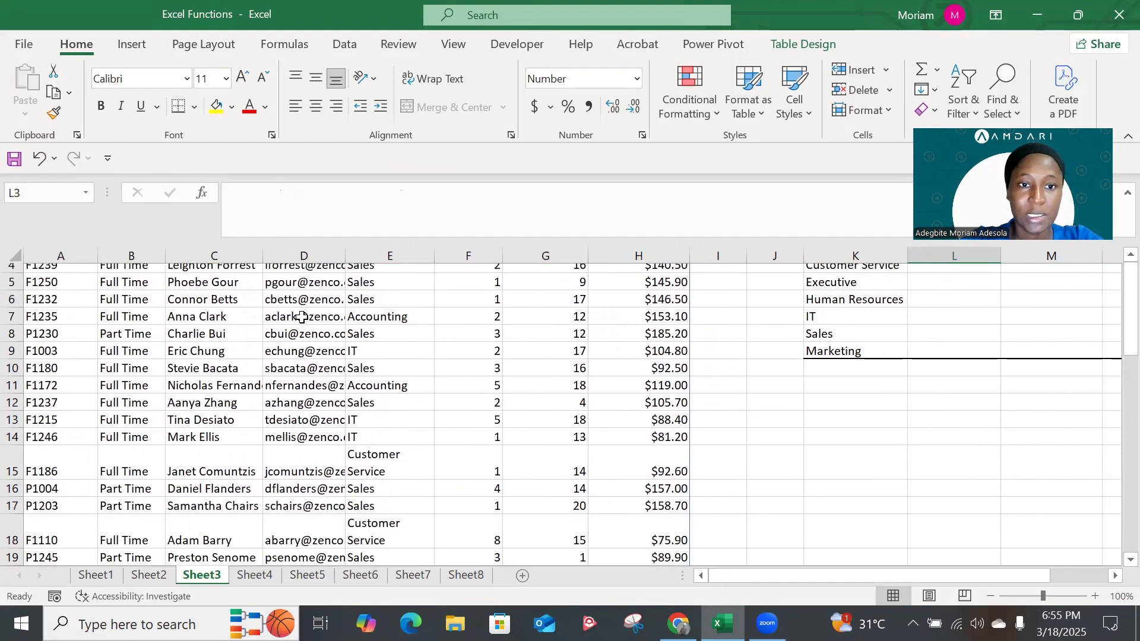
scroll(303, 317, down, 7)
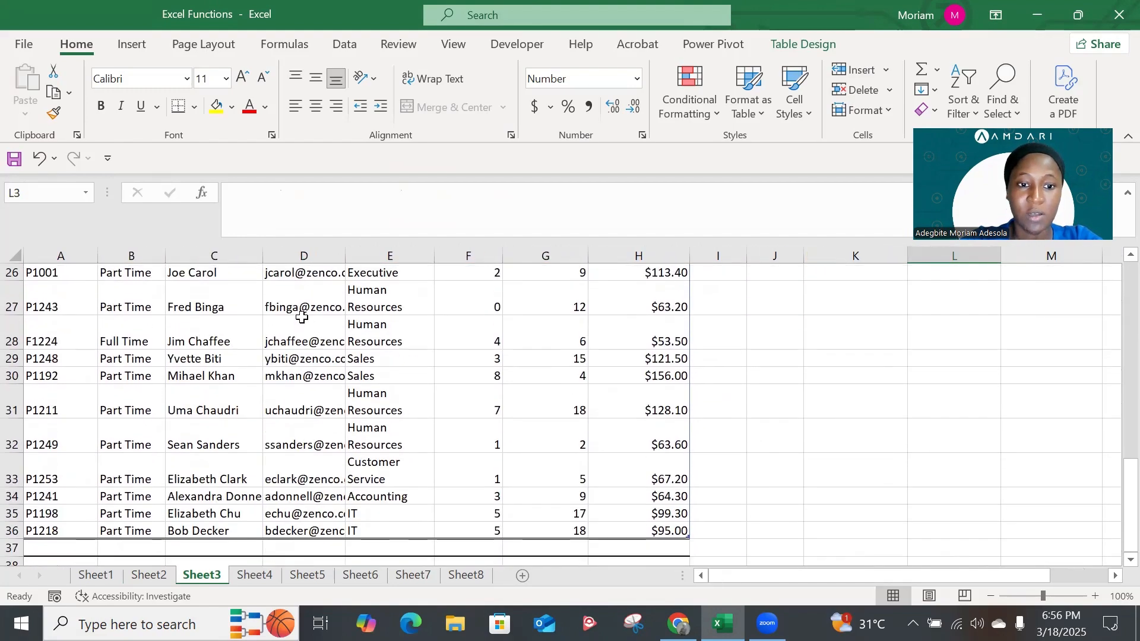
scroll(302, 317, up, 8)
scroll(475, 361, right, 1)
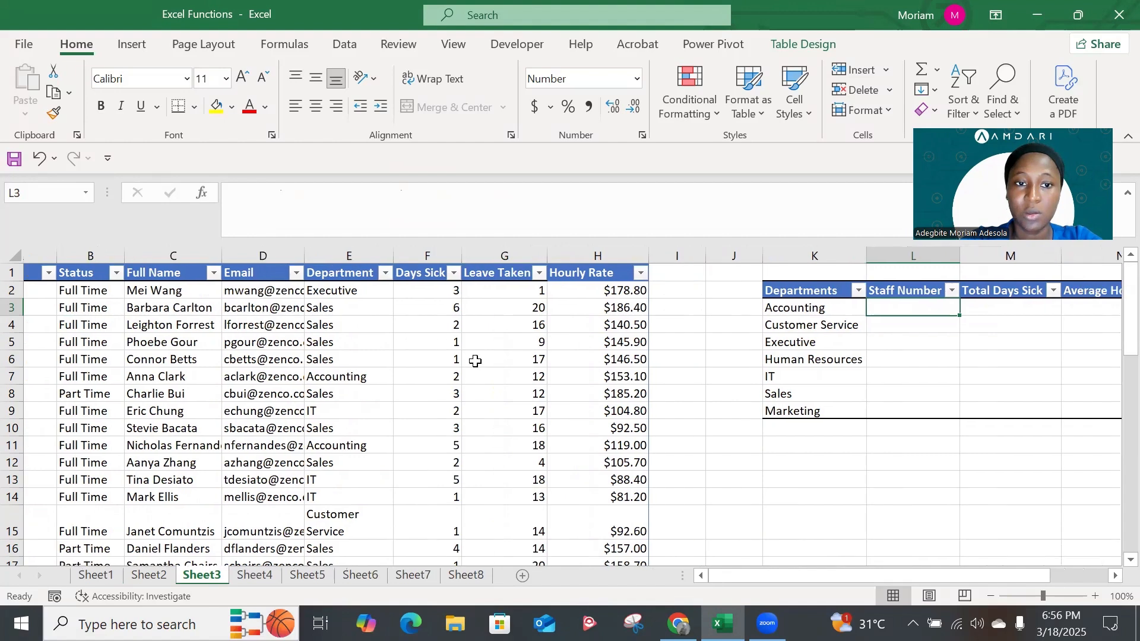
scroll(476, 362, right, 1)
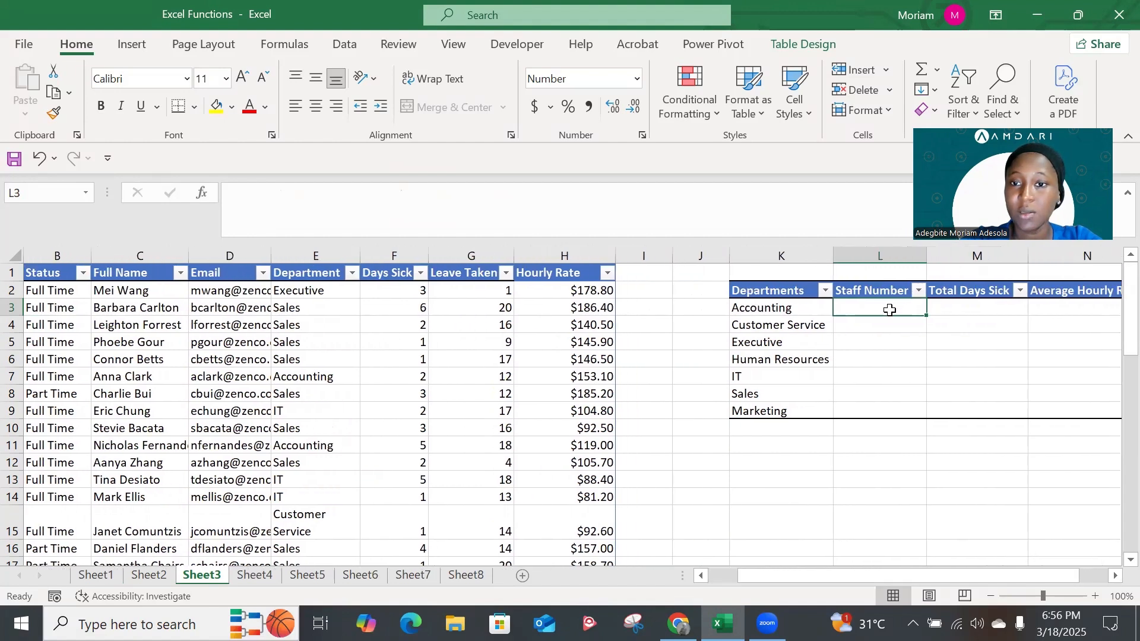
text(=coun)
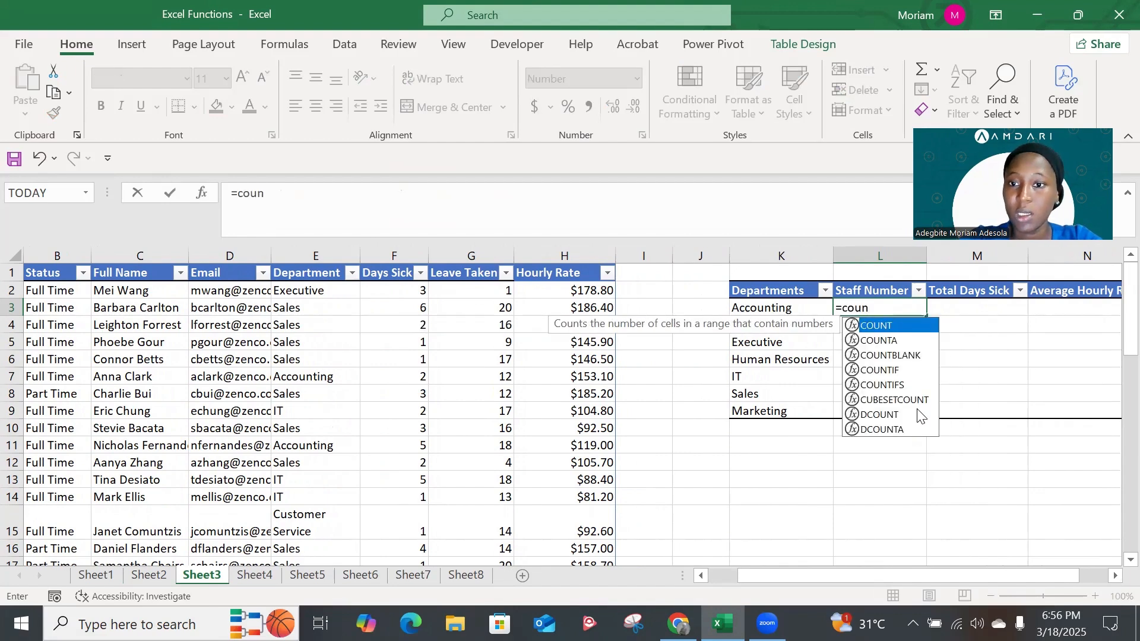
double_click(889, 371)
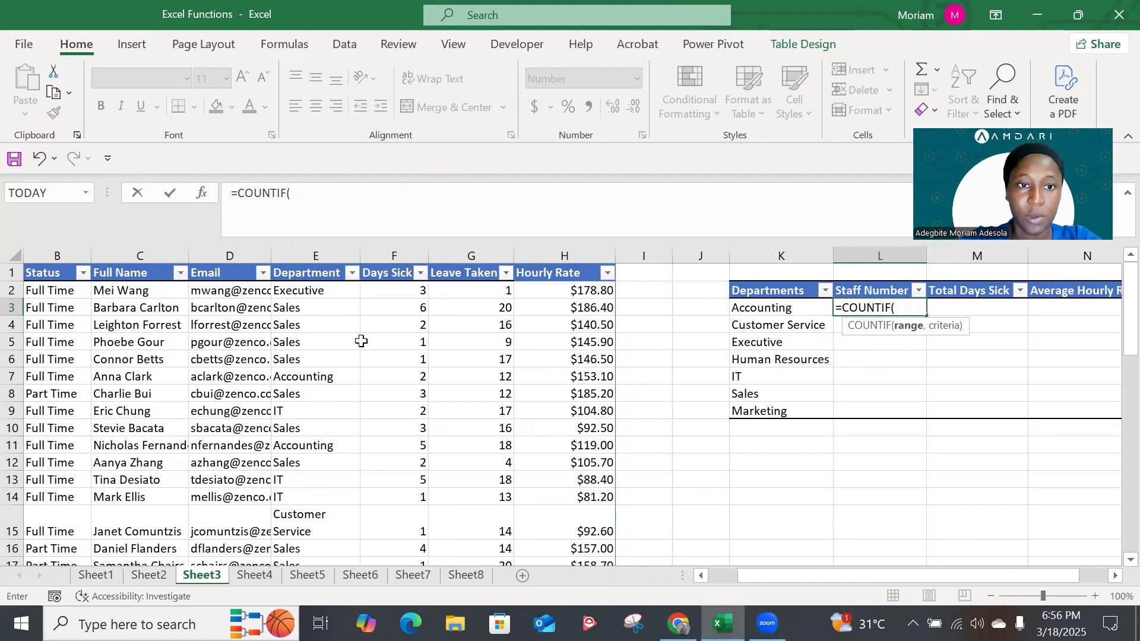
click(310, 290)
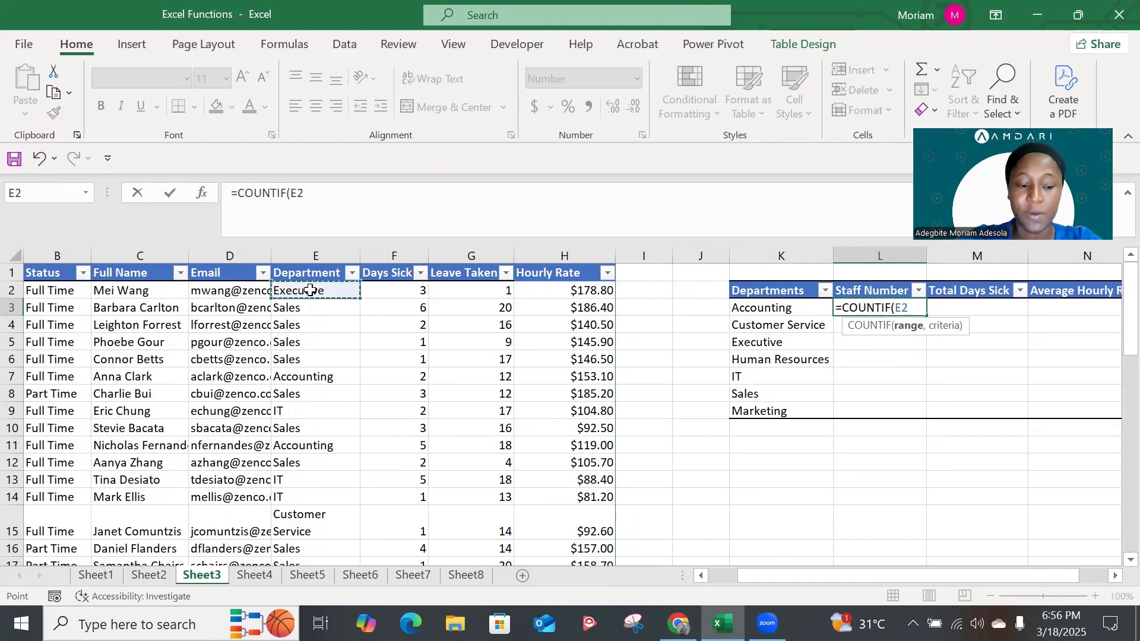
key(ctrl+shift+Down)
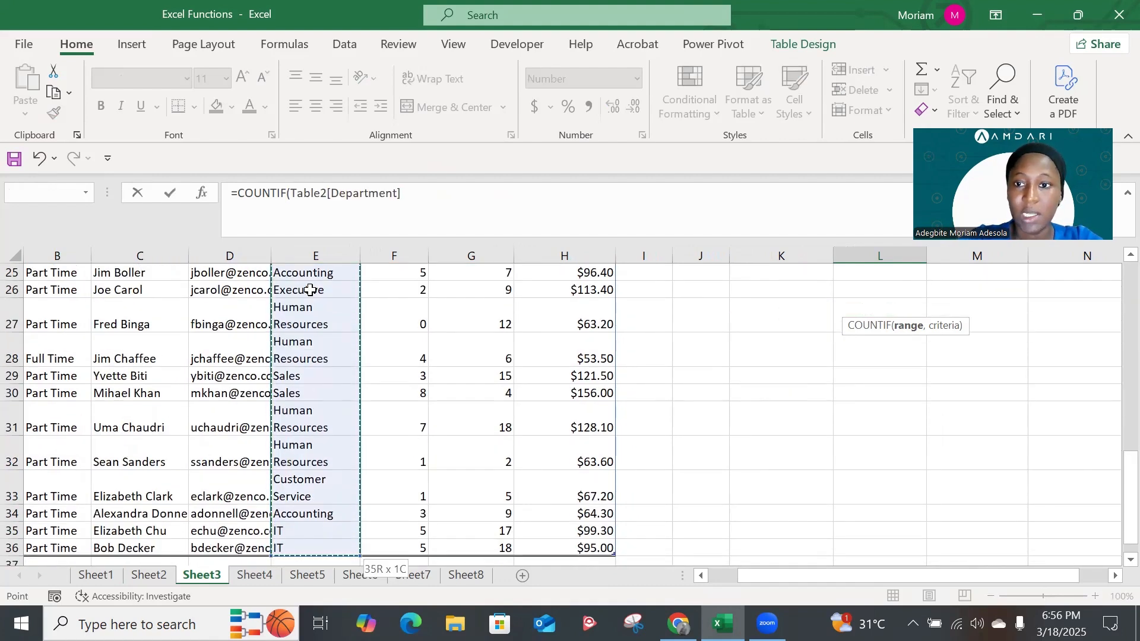
text(,)
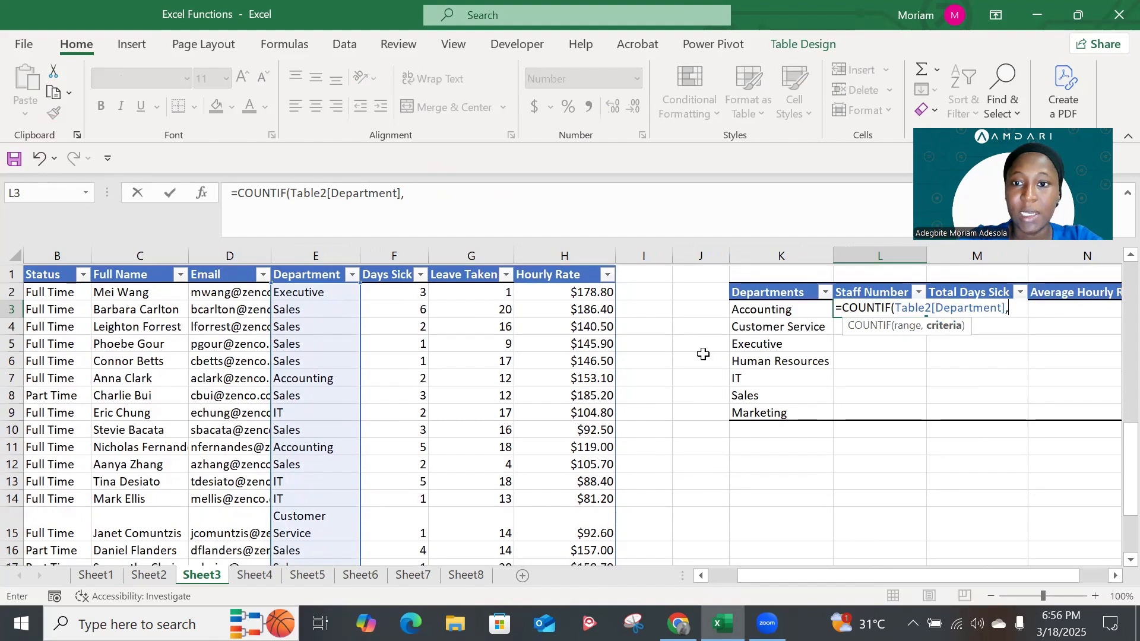
click(801, 309)
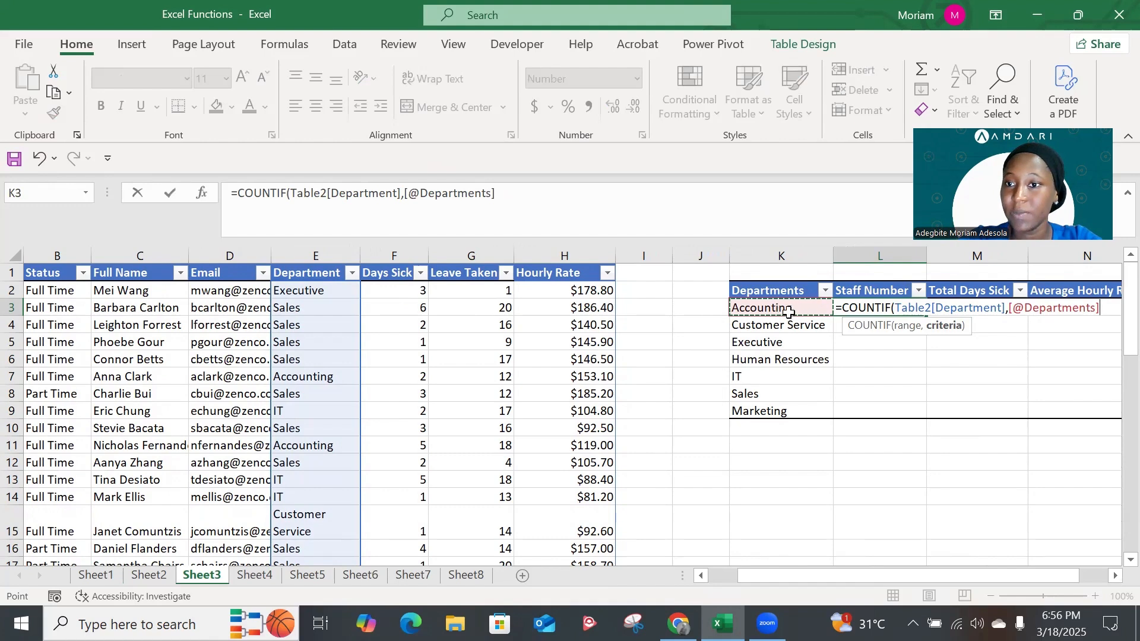
text())
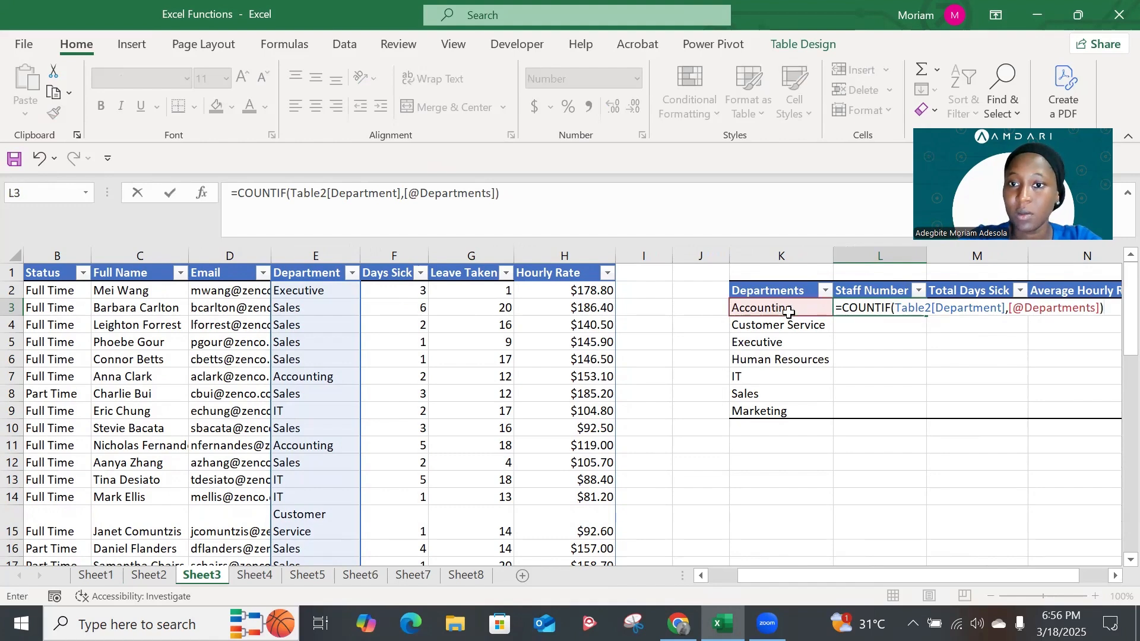
key(Return)
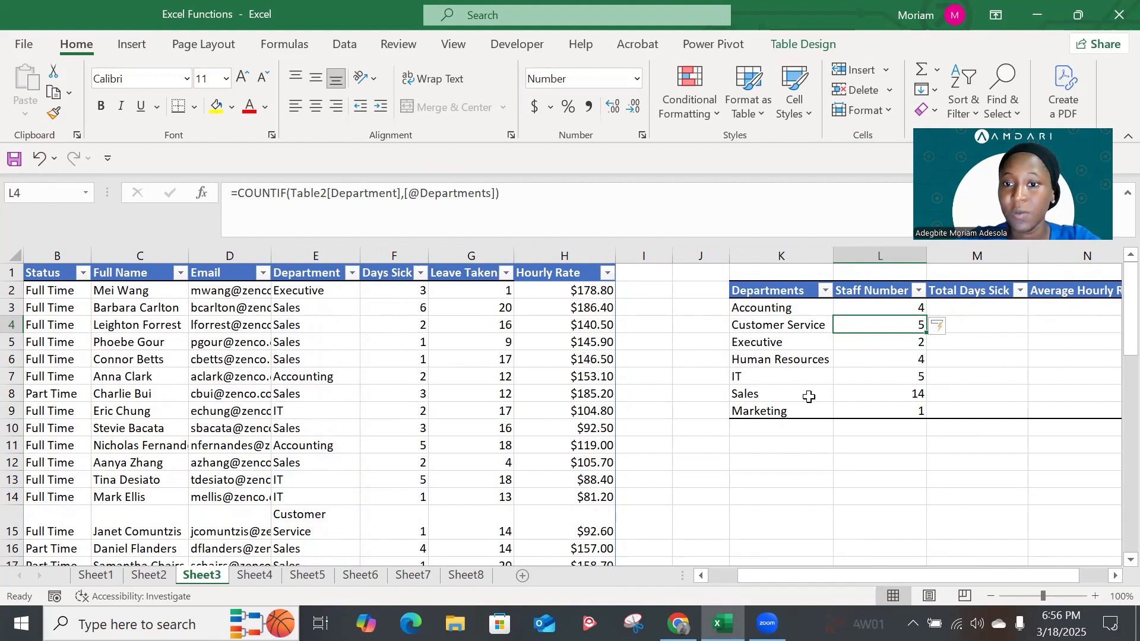
Begin a SUMIF formula in Total Days Sick cell M3 with Table2[Department] as the range
click(959, 308)
scroll(960, 309, right, 2)
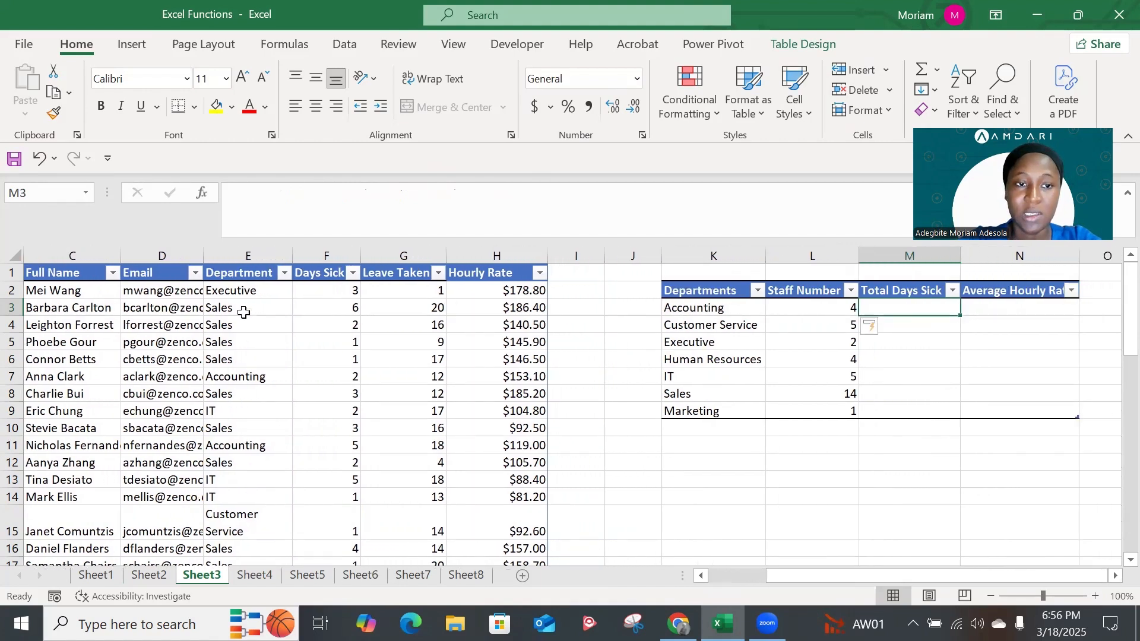
scroll(309, 308, left, 3)
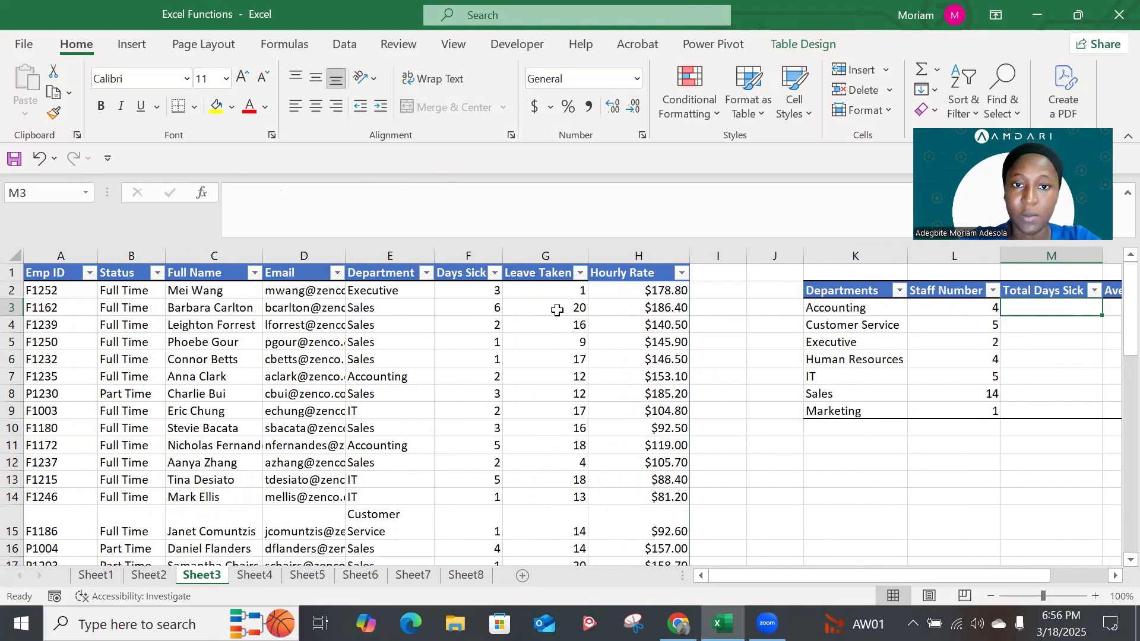
scroll(557, 310, right, 2)
scroll(557, 310, right, 1)
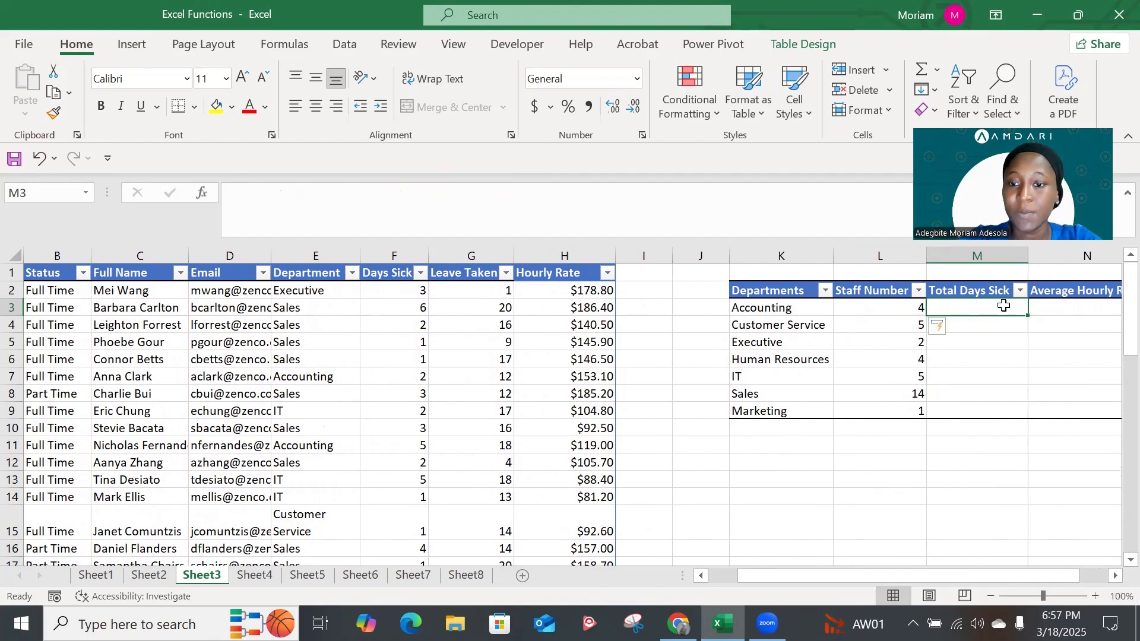
text(=sum)
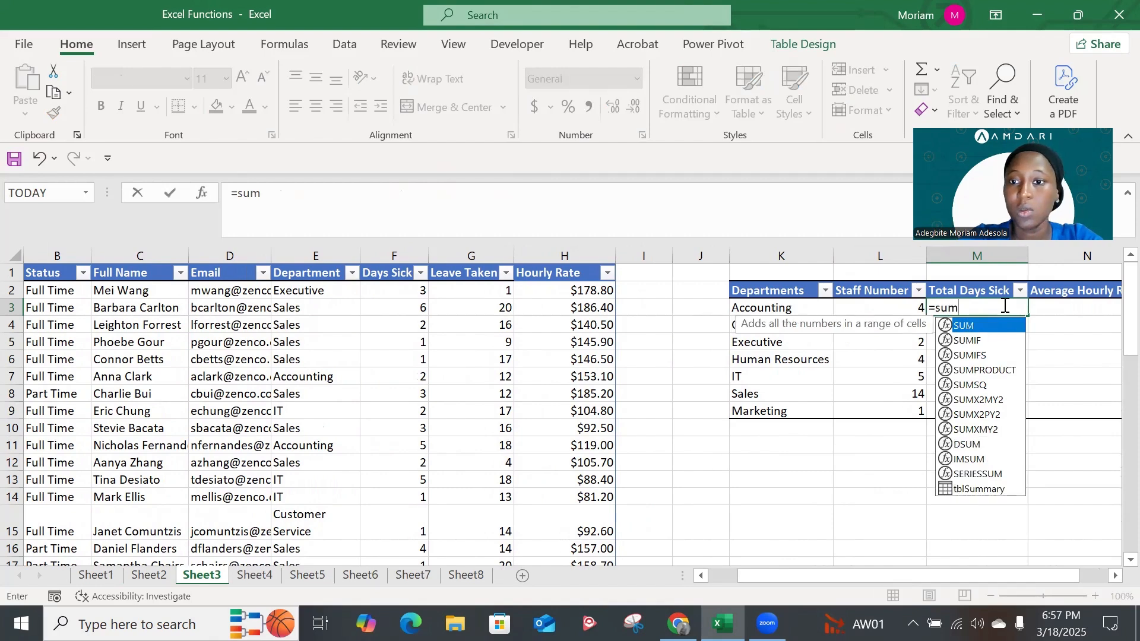
key(Down)
key(Tab)
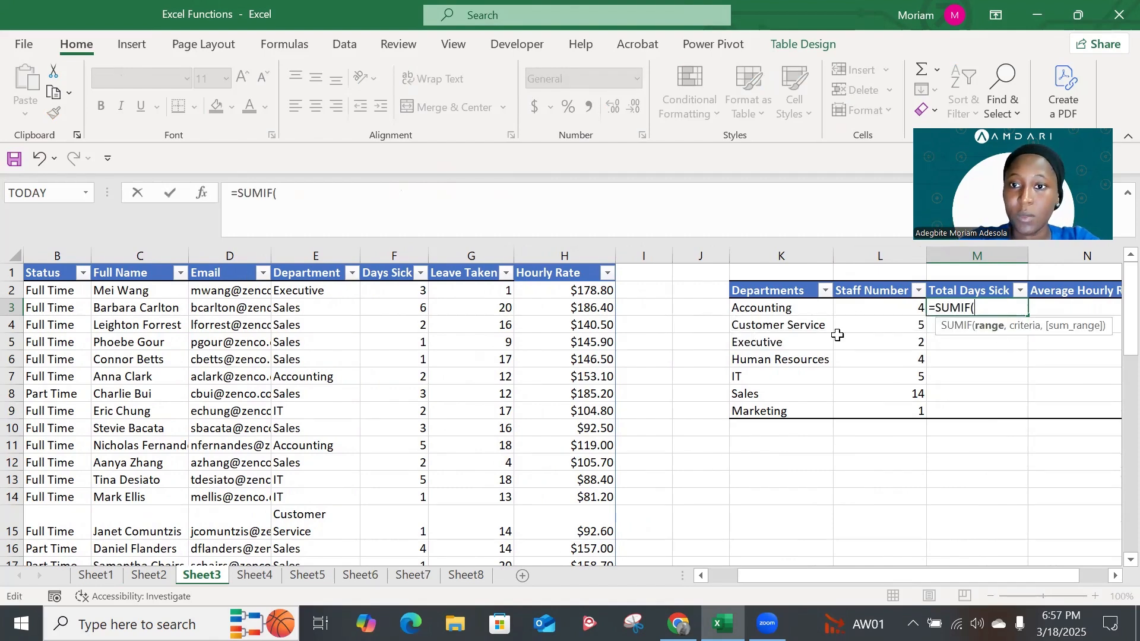
click(314, 290)
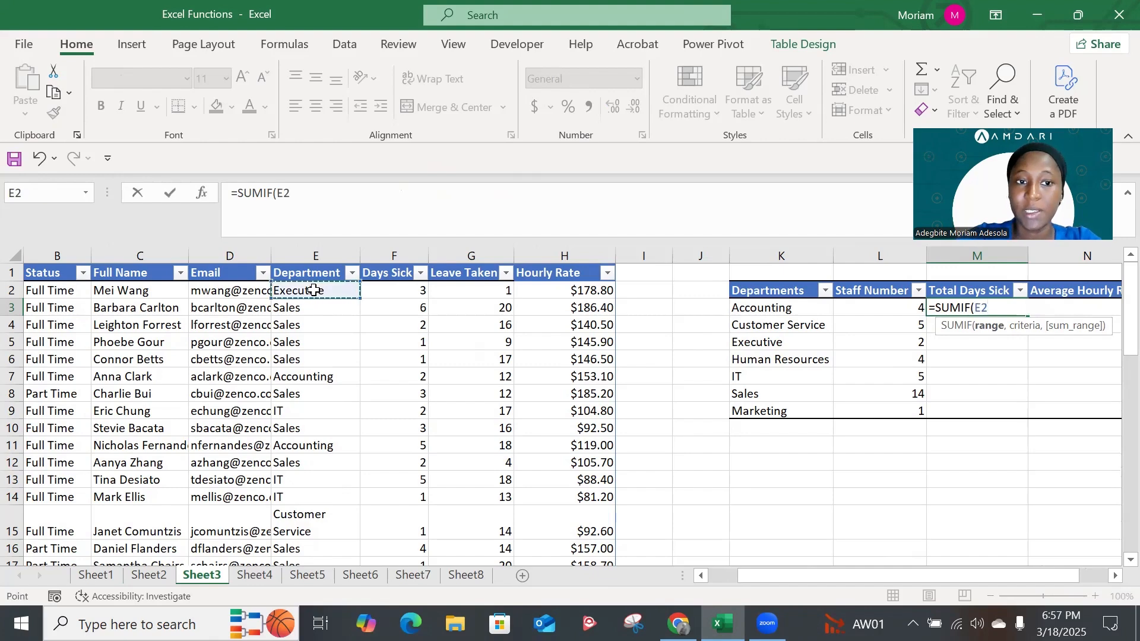
key(ctrl+shift+Down)
text(,)
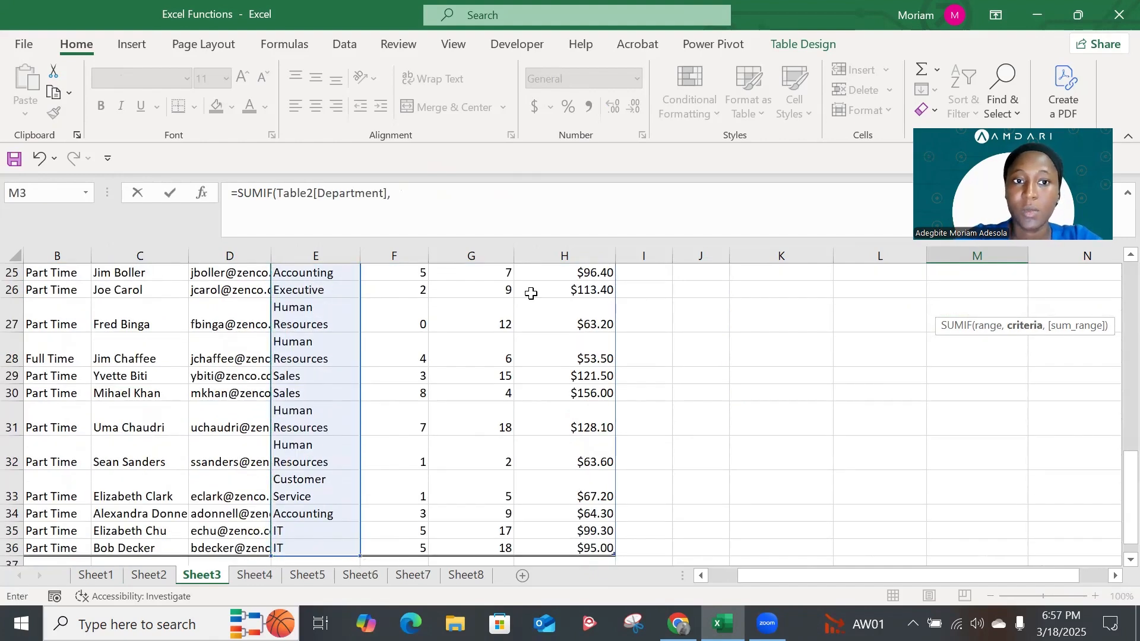
scroll(644, 349, up, 8)
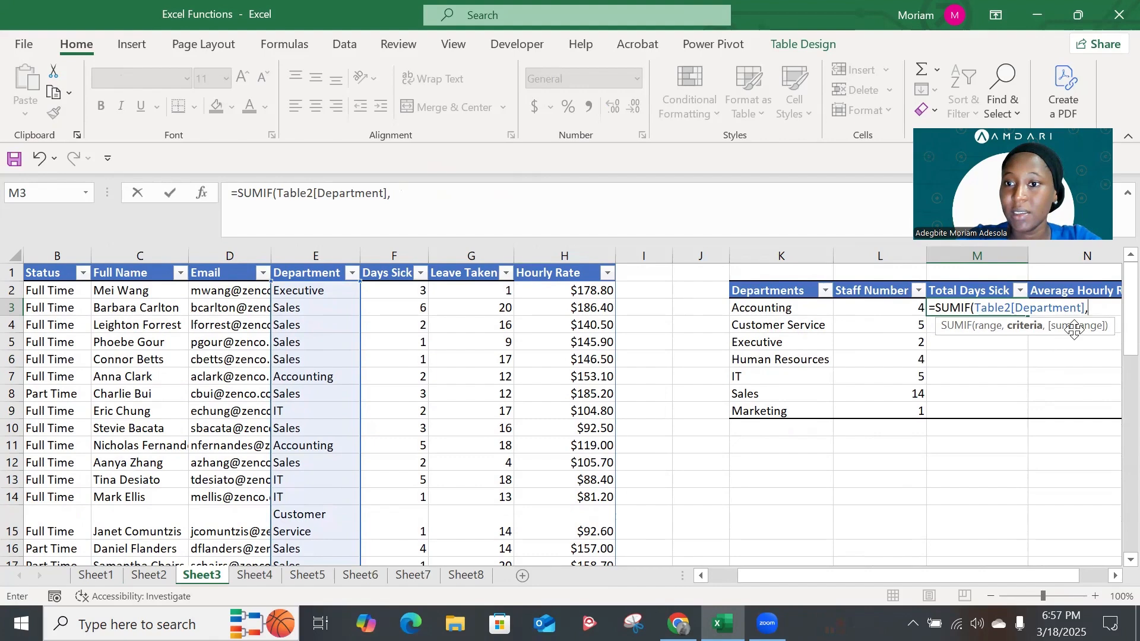
click(788, 309)
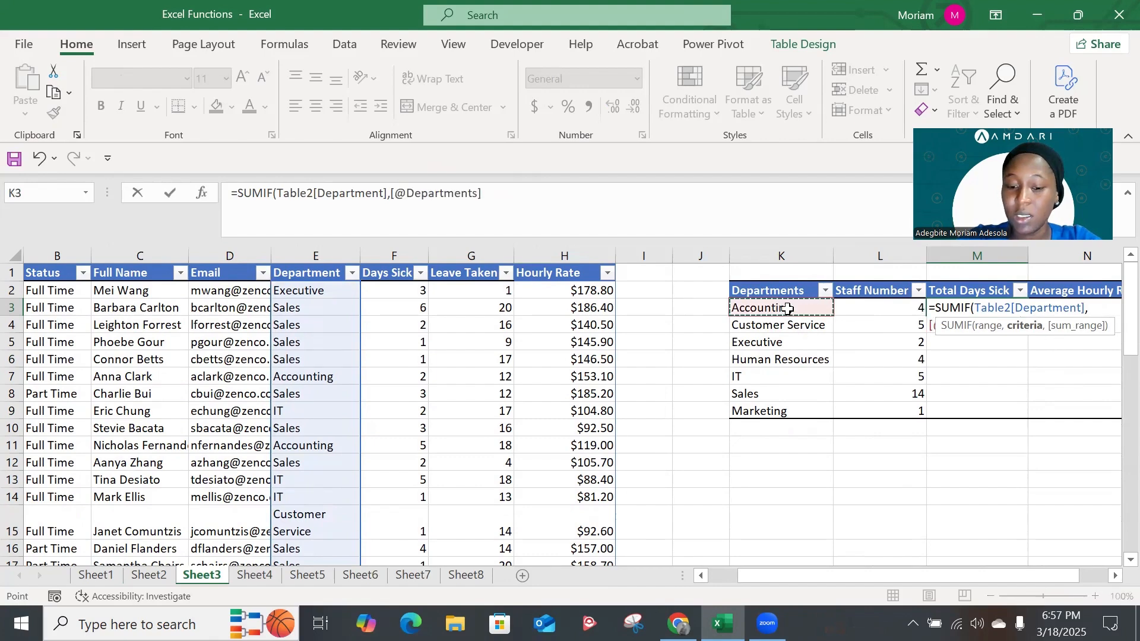
text(,)
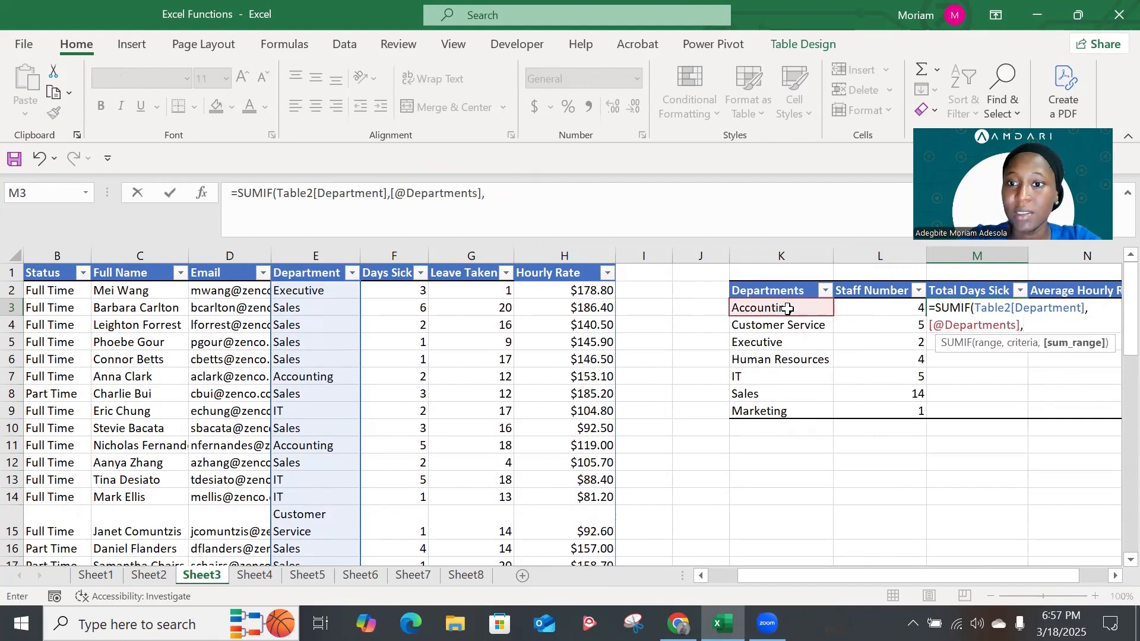
click(408, 292)
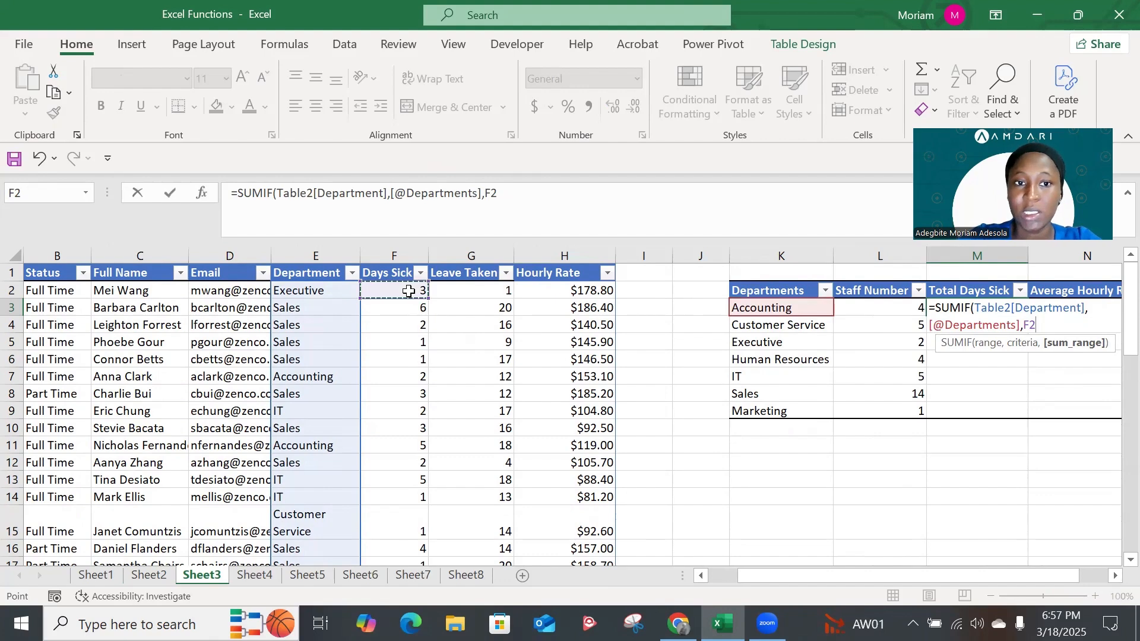
key(ctrl+shift+Down)
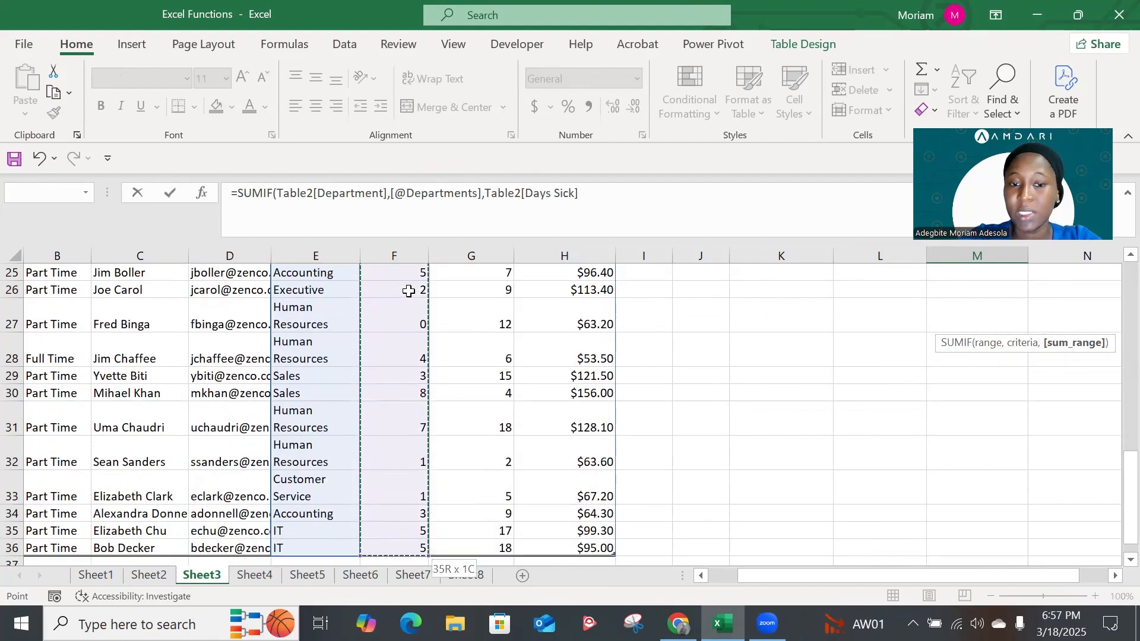
text())
key(Return)
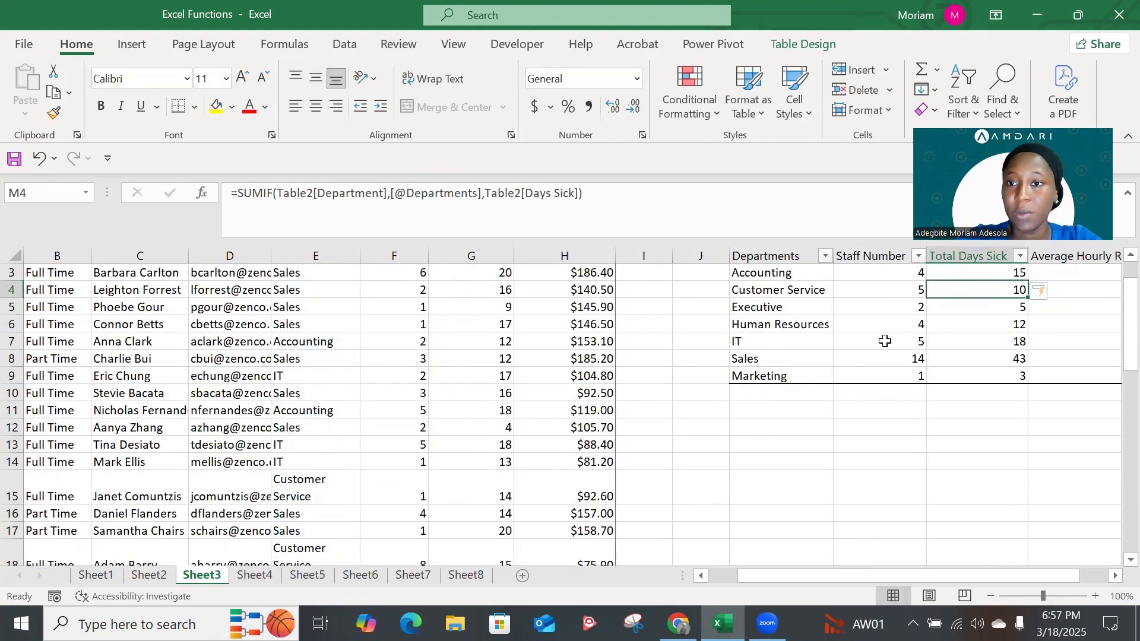
scroll(900, 345, up, 1)
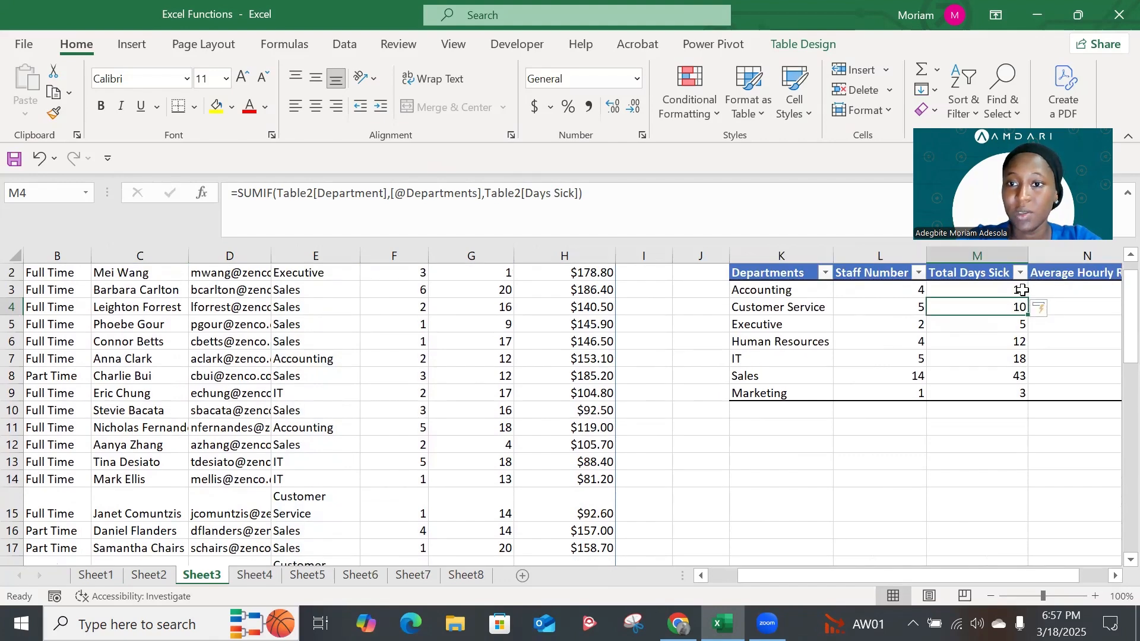
scroll(991, 290, up, 1)
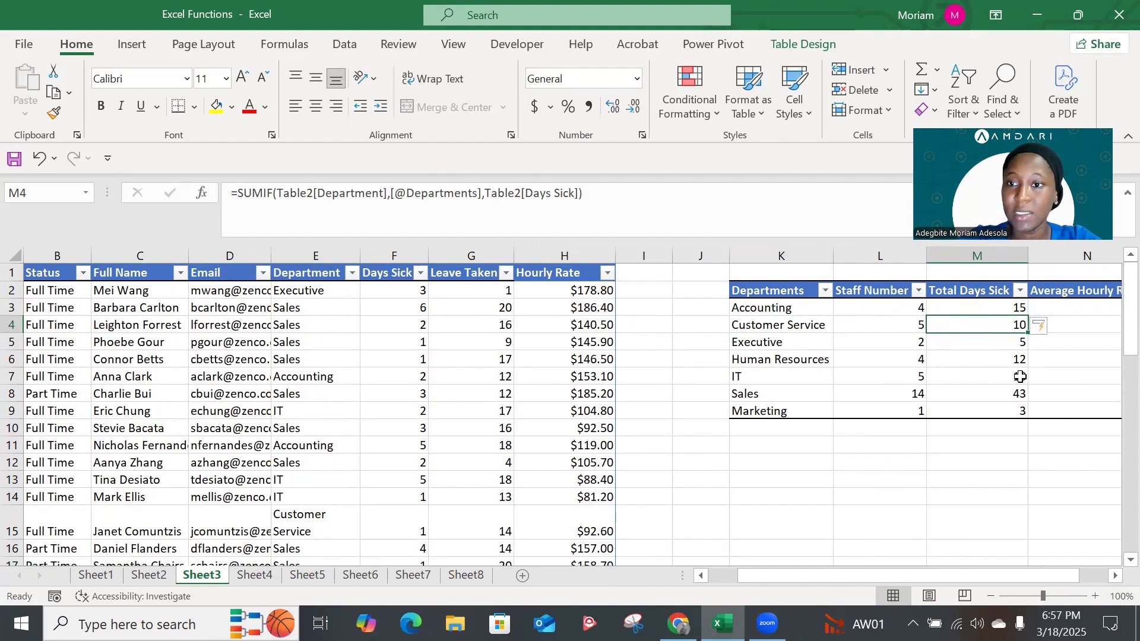
Begin an AVERAGEIF formula in Average Hourly Rate cell N3 with Table2[Department] as the range
scroll(1020, 377, right, 1)
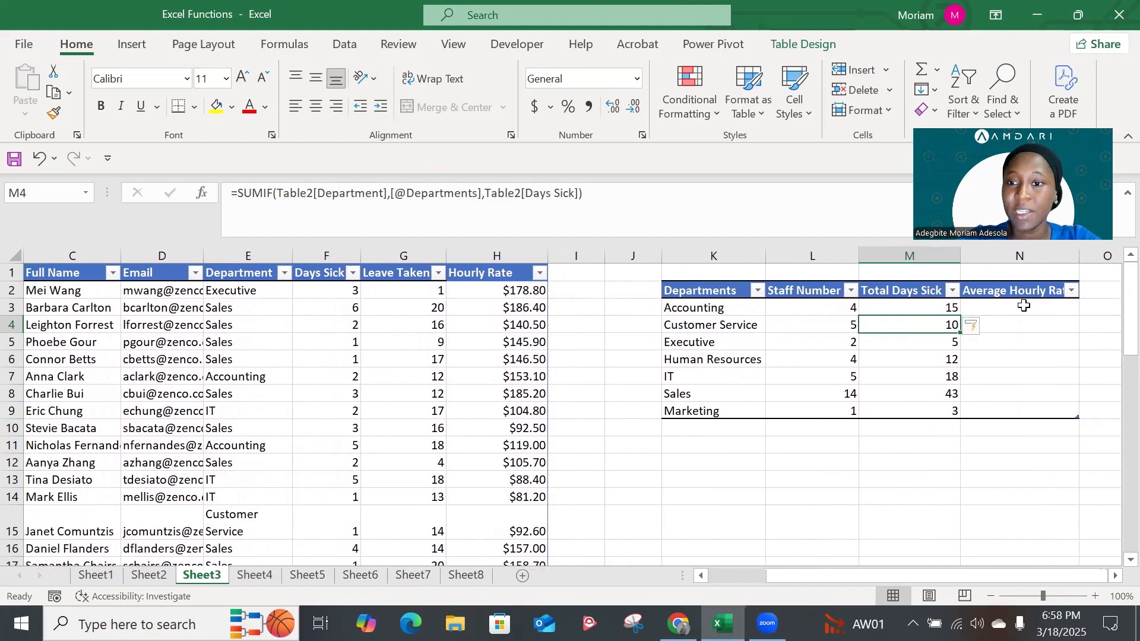
click(1024, 306)
text(=a)
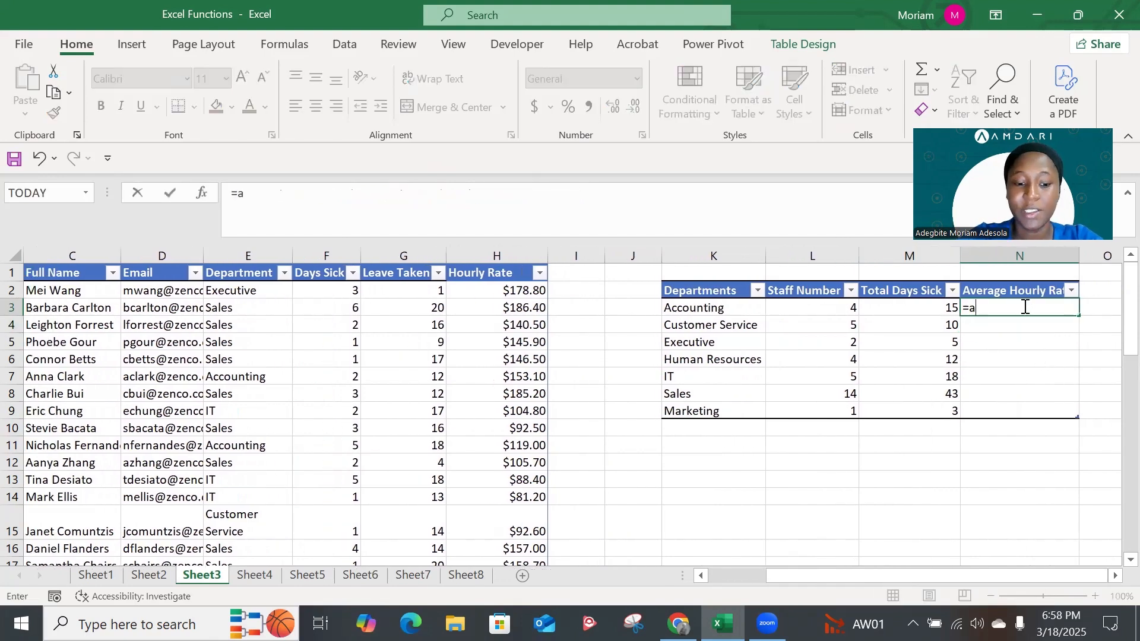
text(ver)
key(Down)
key(Down)
key(Tab)
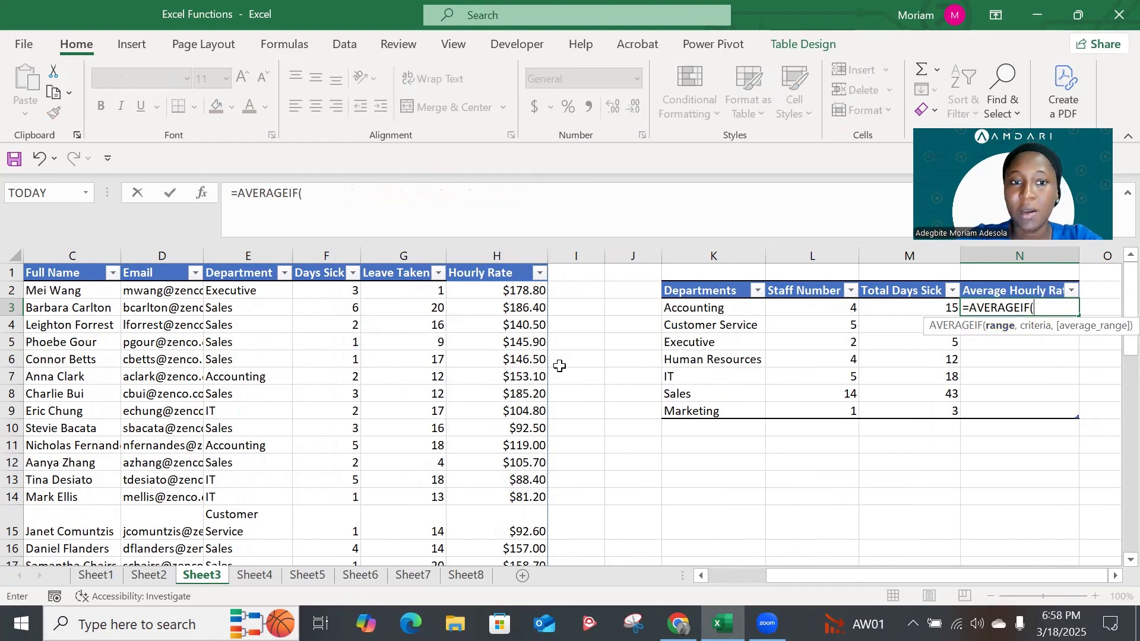
click(252, 290)
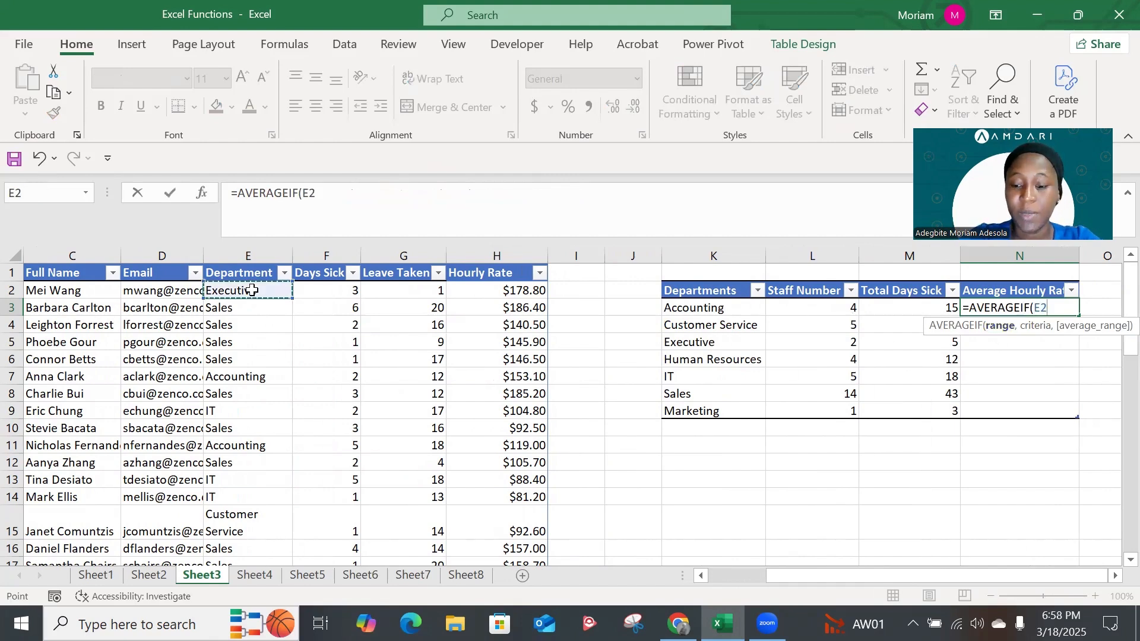
key(ctrl+shift+Down)
text(,)
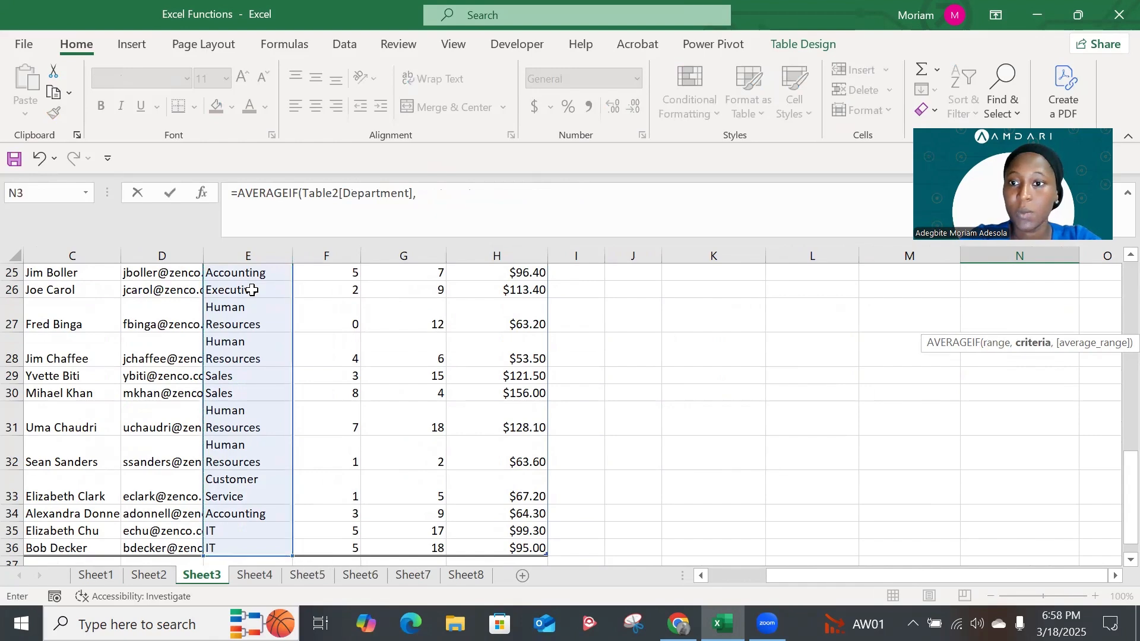
scroll(399, 345, up, 8)
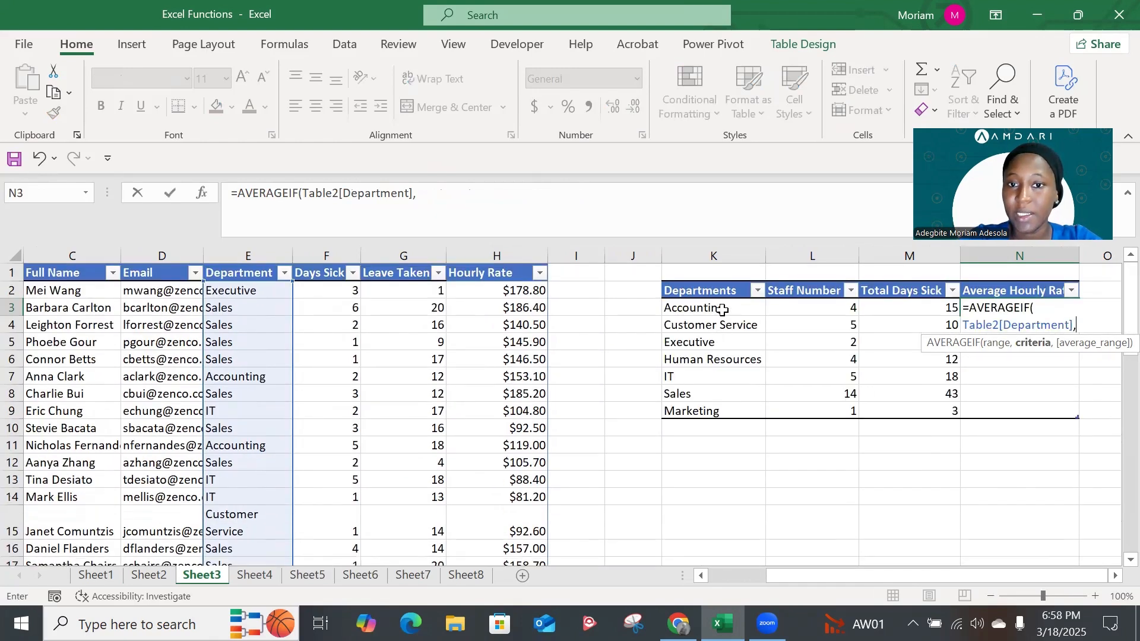
click(722, 310)
text(,)
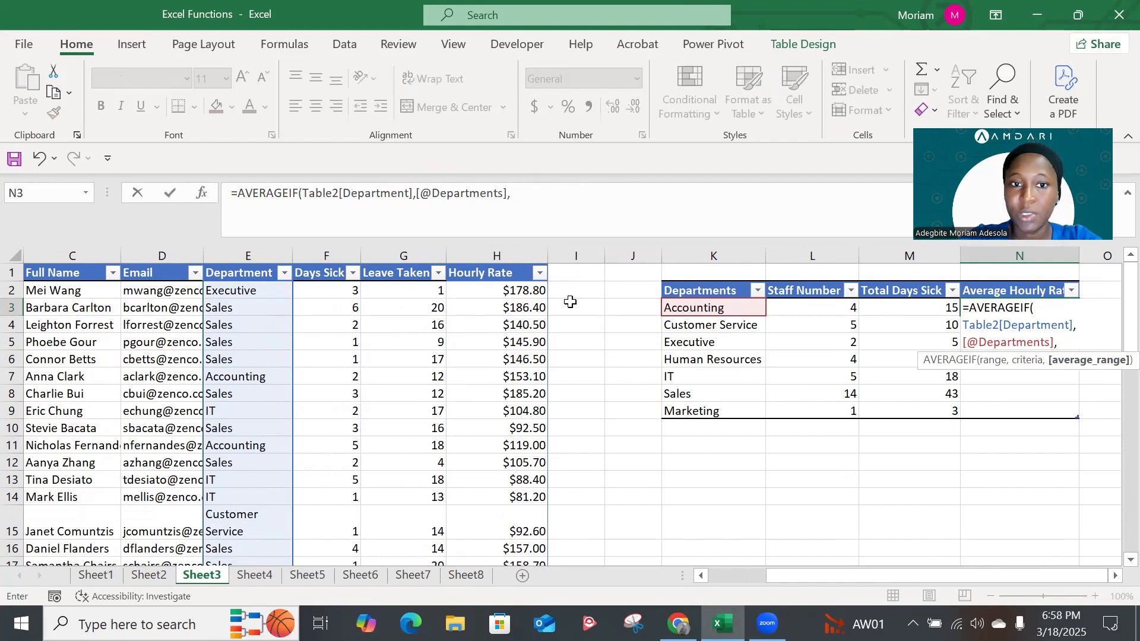
click(521, 291)
key(ctrl+shift+Down)
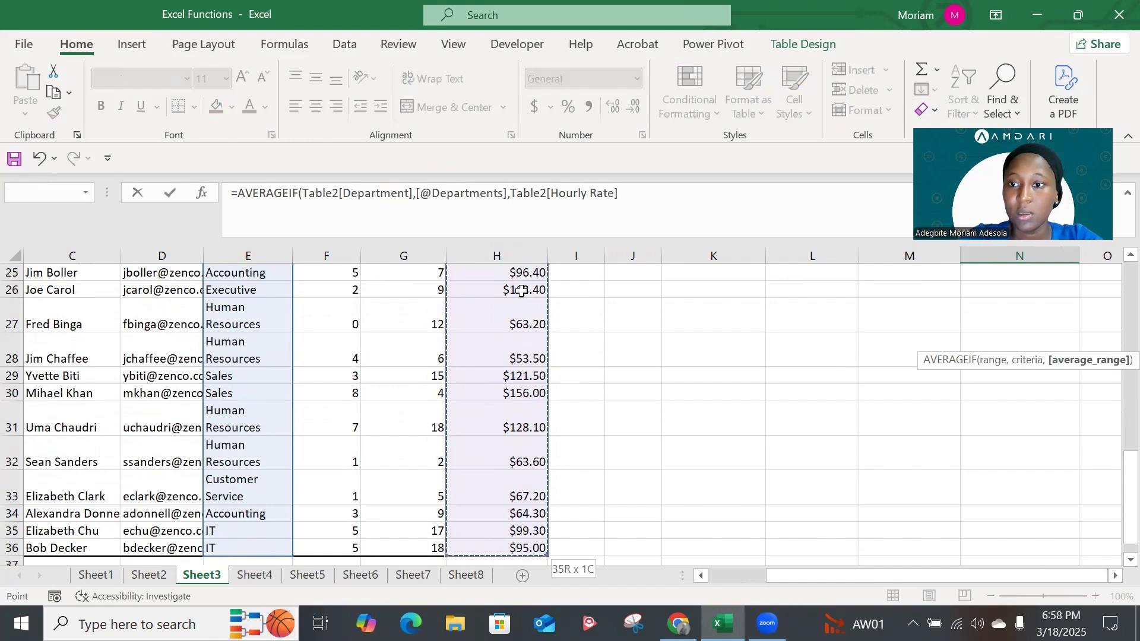
scroll(521, 291, up, 8)
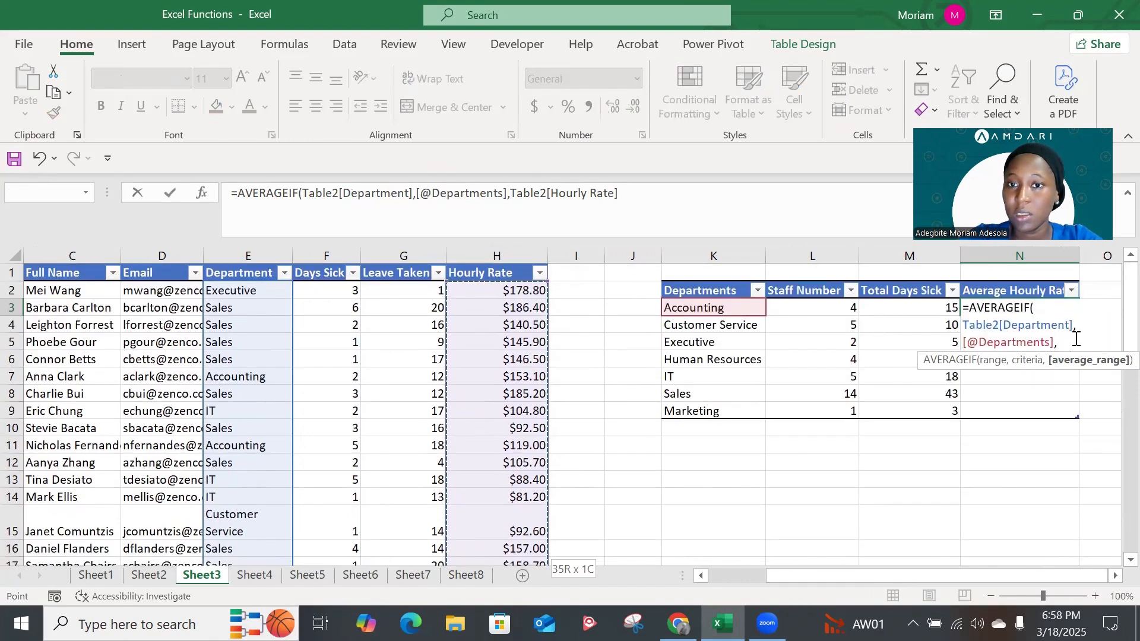
key(Return)
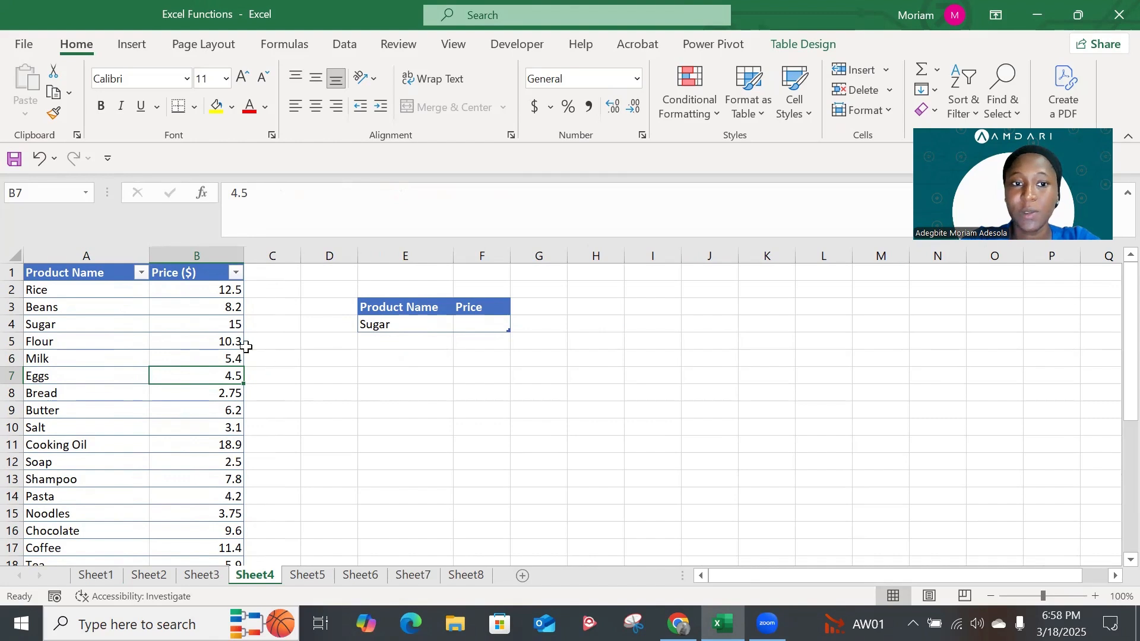
Review the product list on Sheet4 and begin a VLOOKUP formula in Price cell F4 with [@[Product Name]] as the lookup value
click(466, 326)
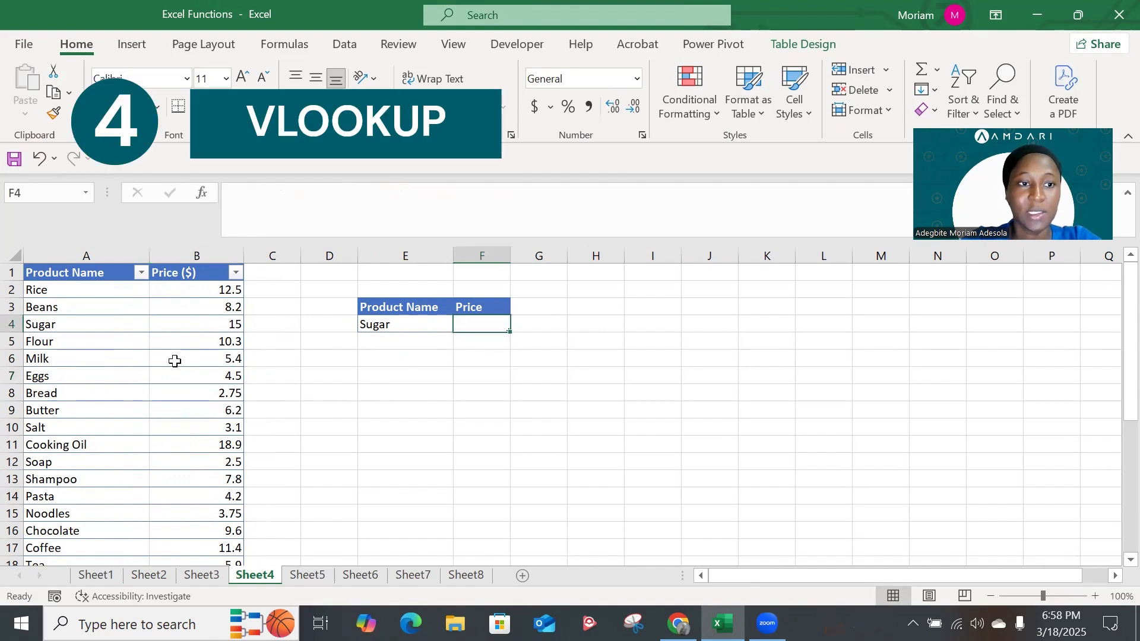
scroll(174, 361, down, 6)
scroll(175, 361, up, 6)
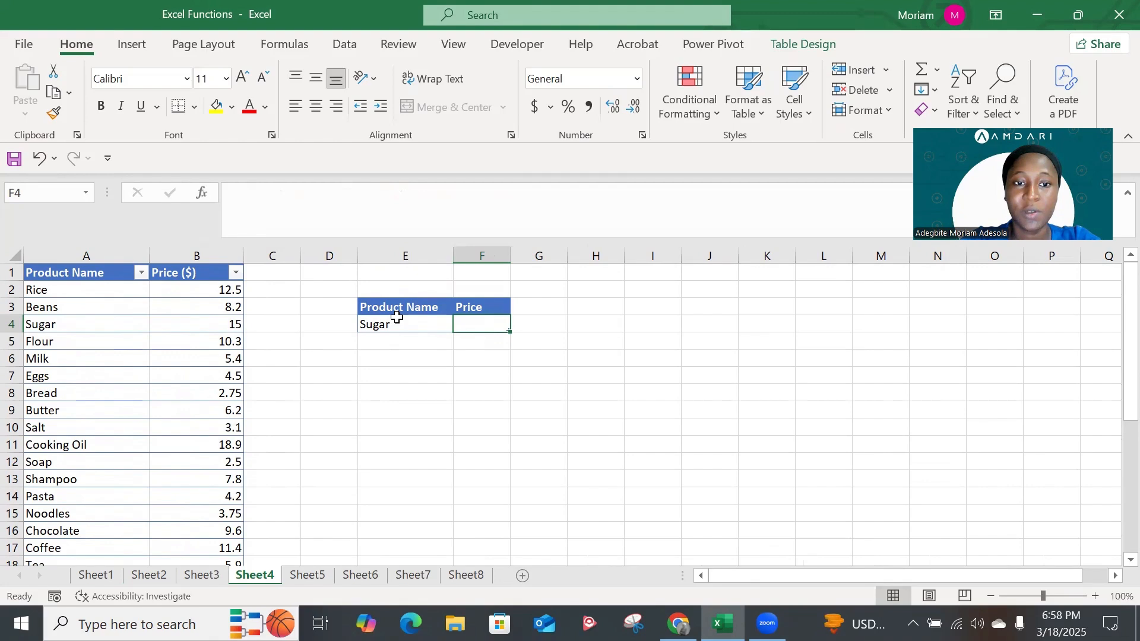
scroll(151, 413, down, 5)
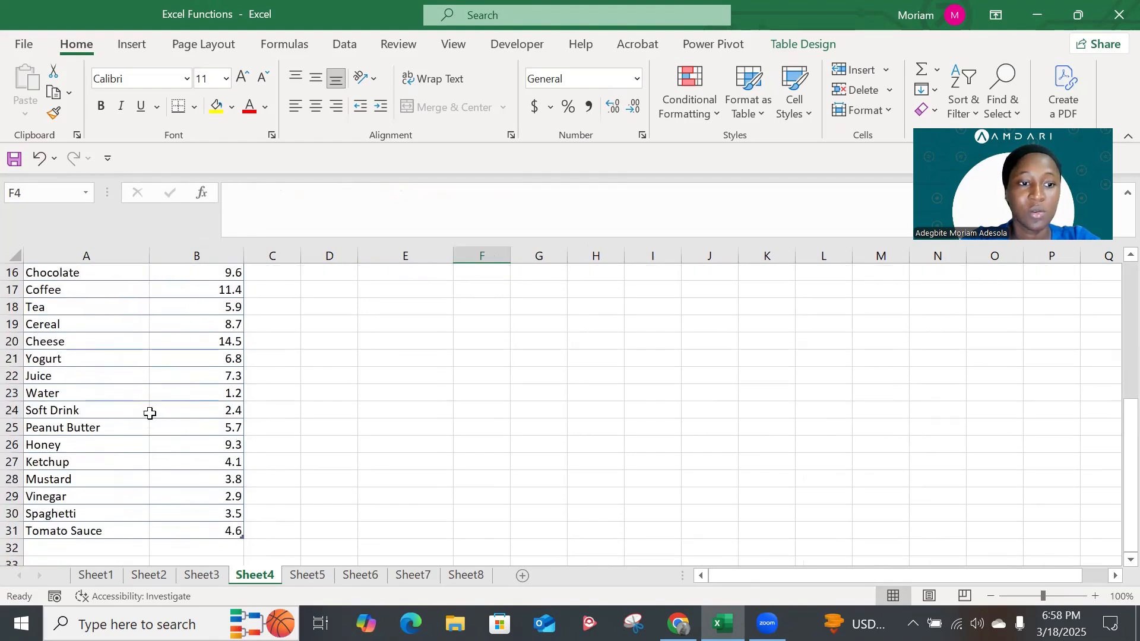
scroll(150, 413, up, 5)
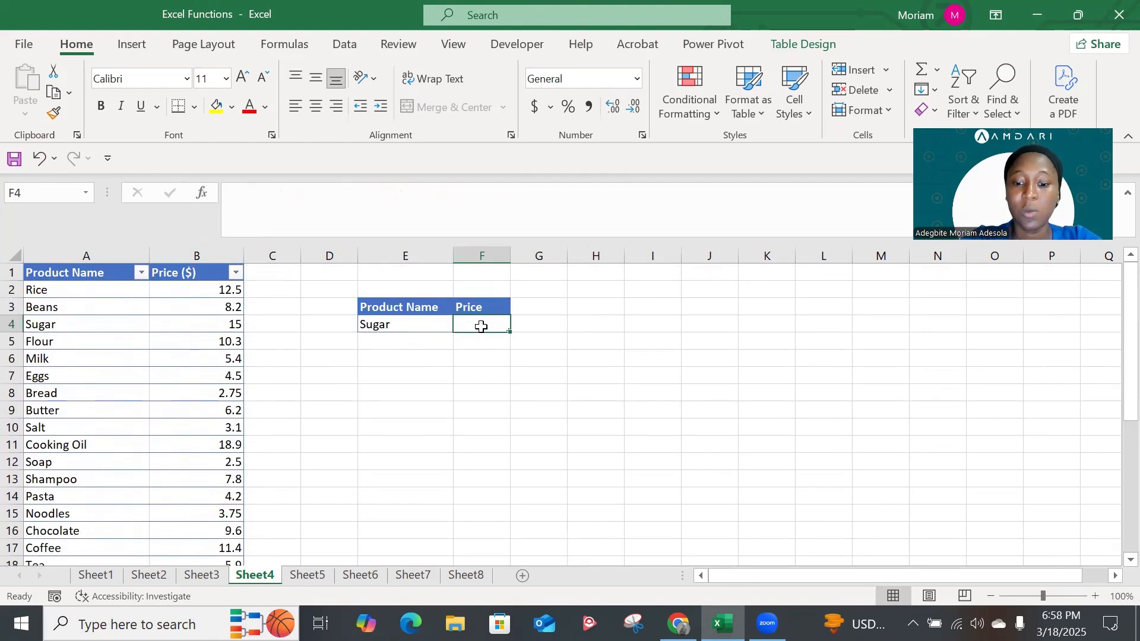
text(=vl)
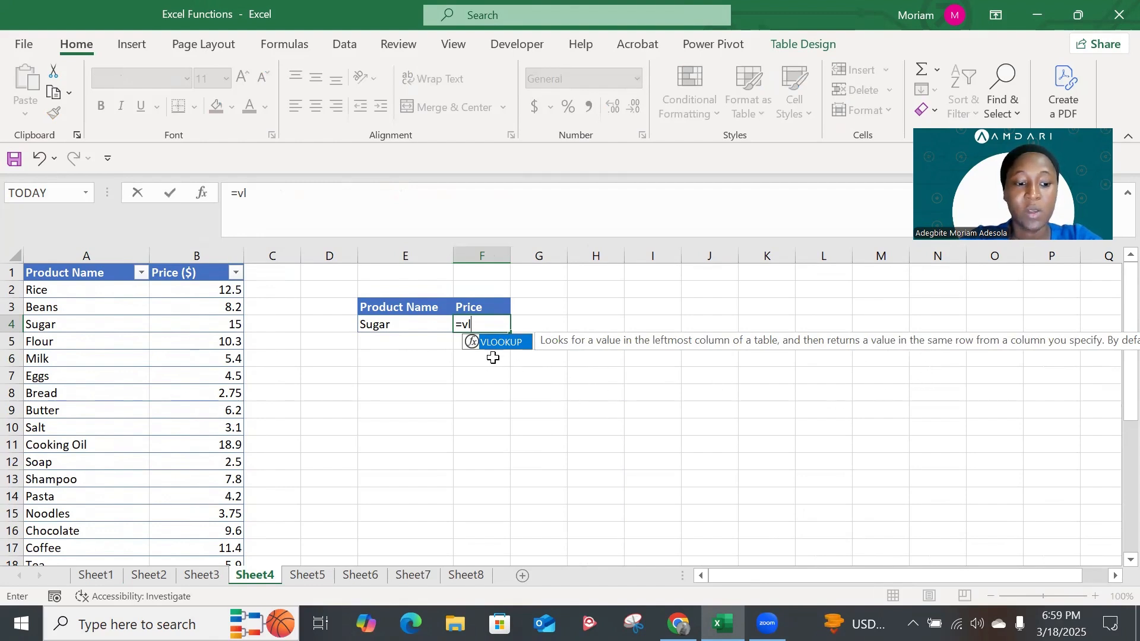
key(Tab)
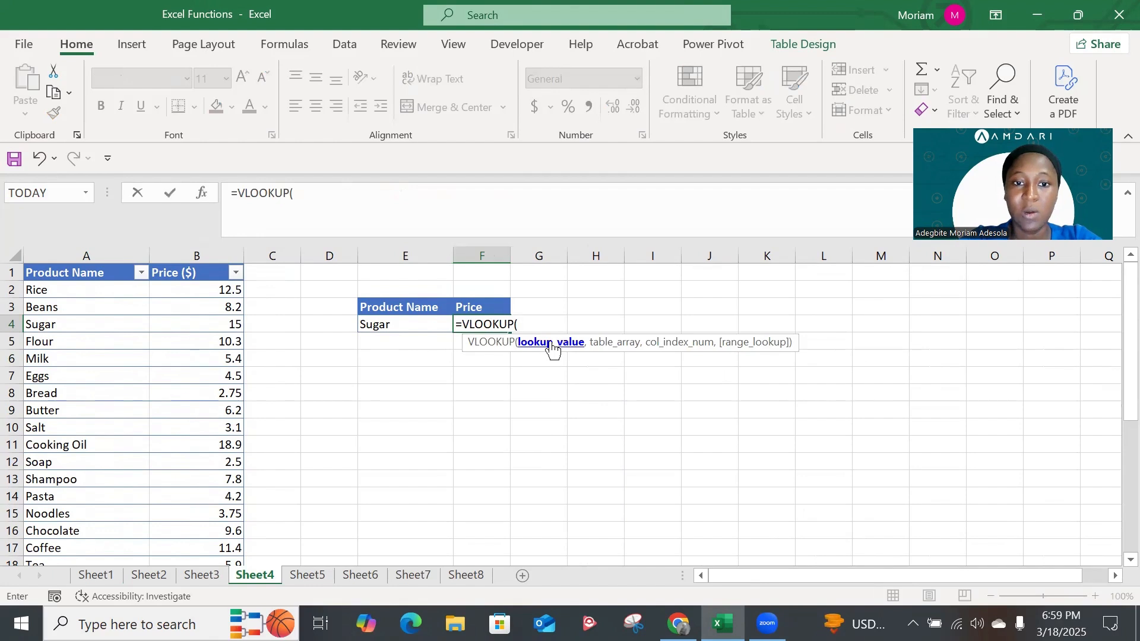
click(421, 326)
text(,)
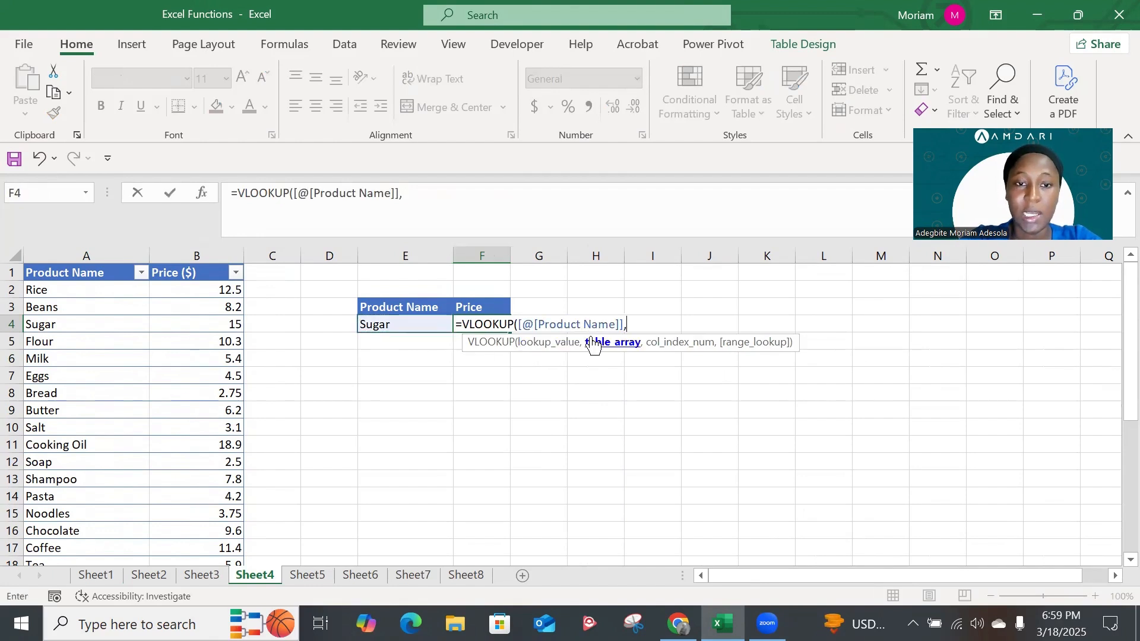
Set the VLOOKUP table array to the entire product price table including headers, Table6[#All]
click(78, 271)
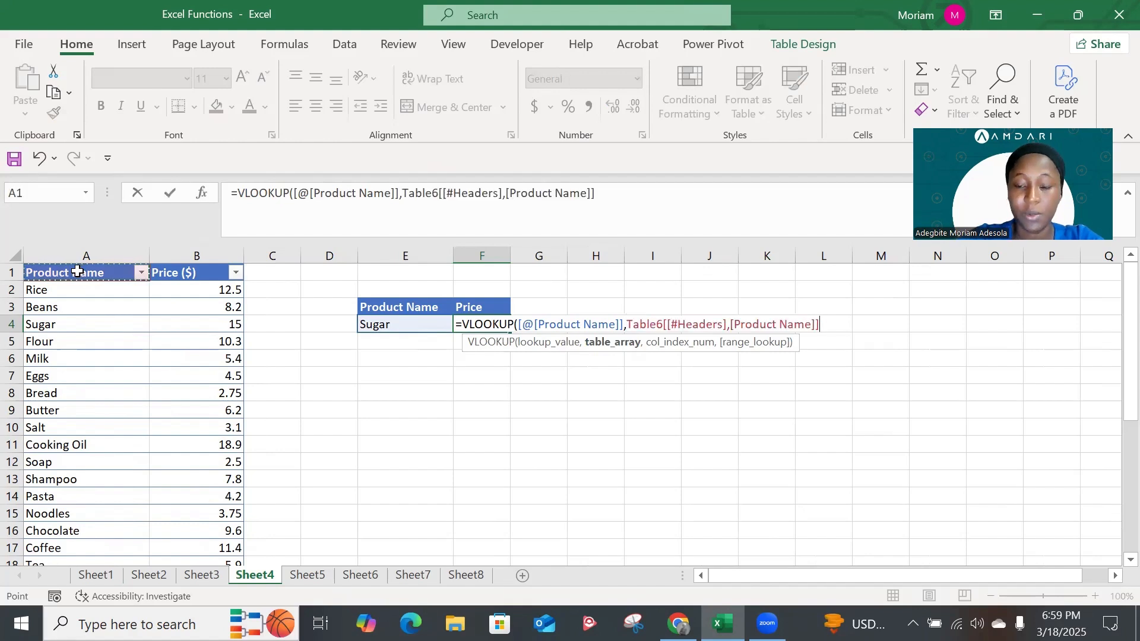
key(shift+Right)
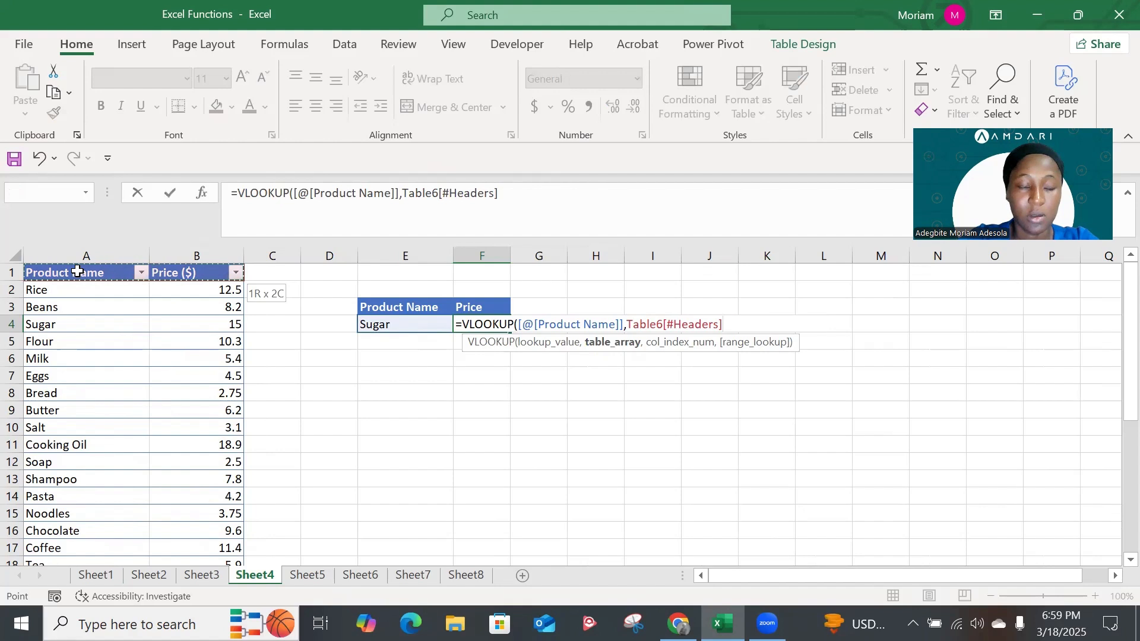
key(ctrl+shift+Down)
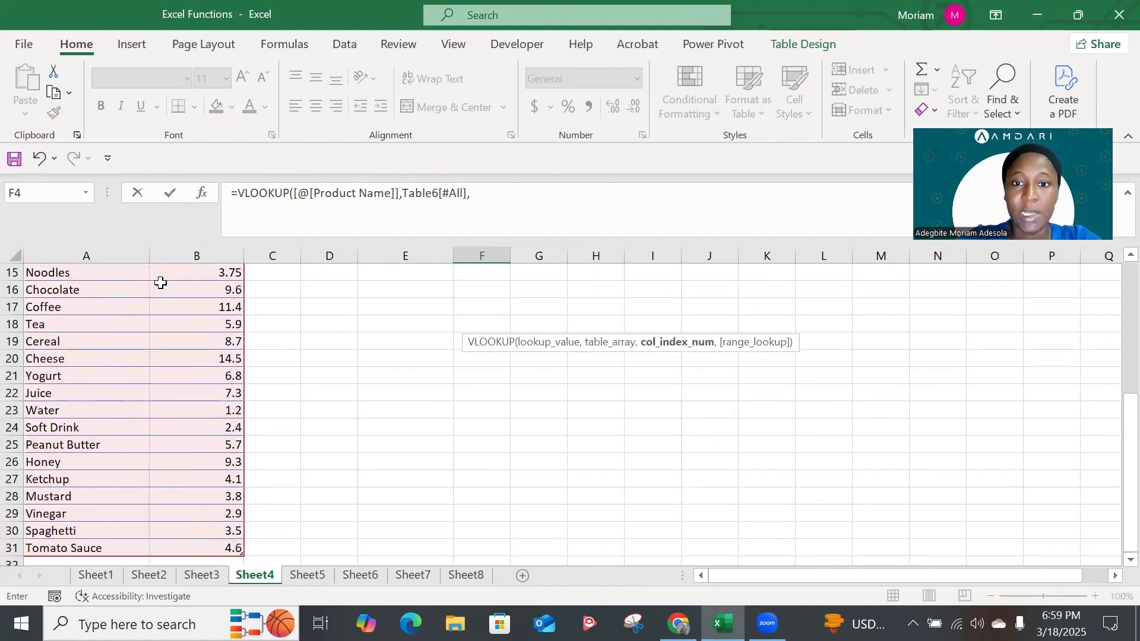
Complete the VLOOKUP formula in Price cell F4 with column index 2 and FALSE for an exact match
text(,)
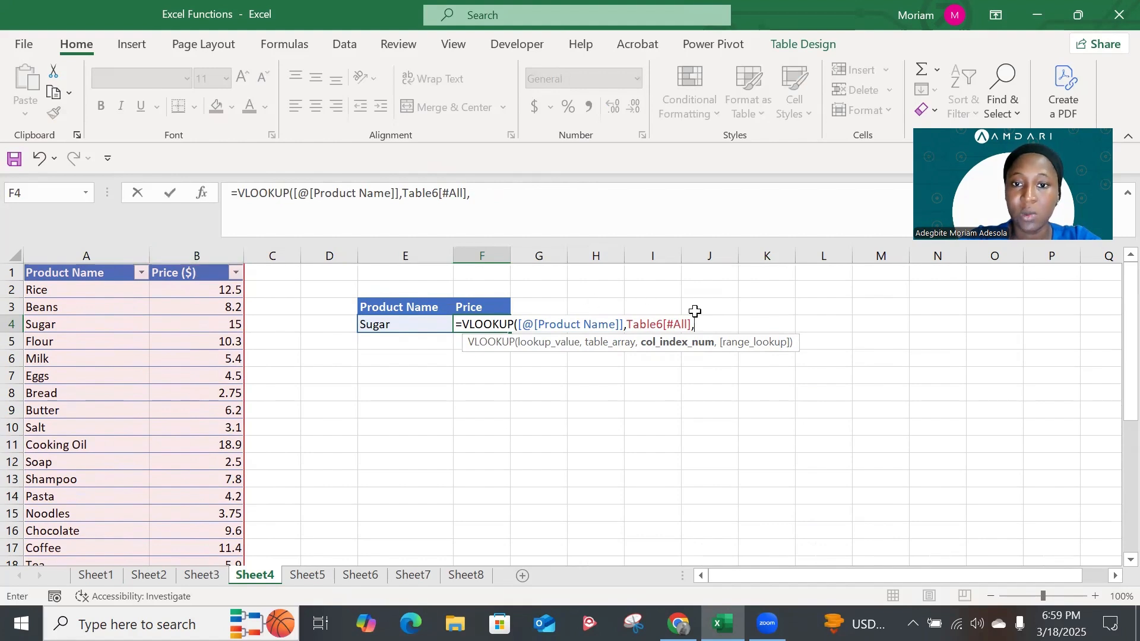
text(2,)
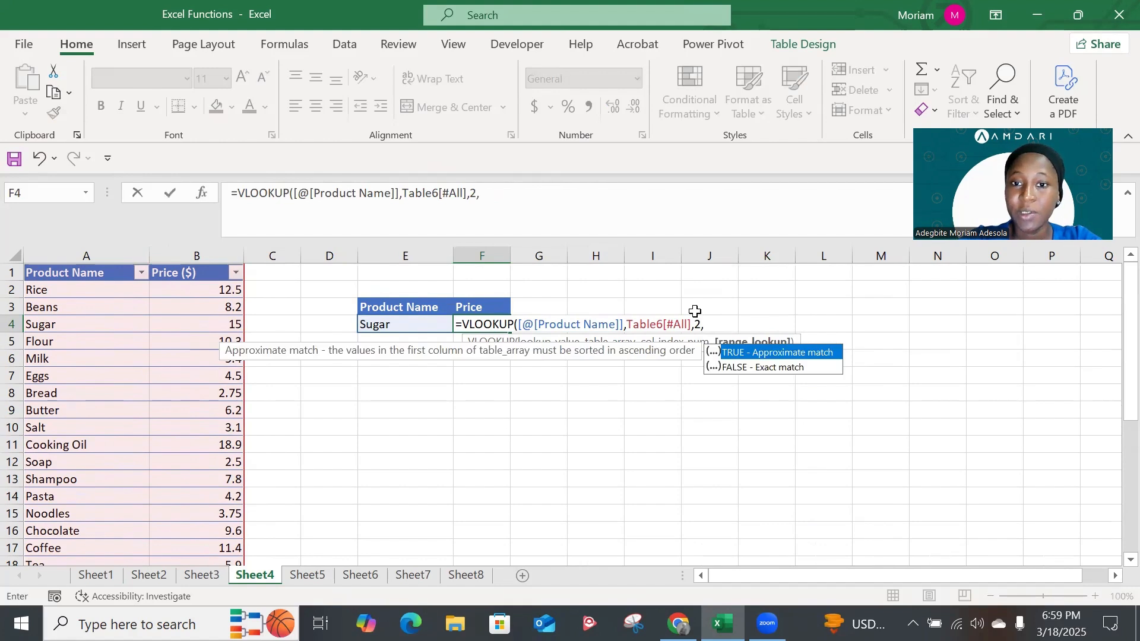
click(752, 366)
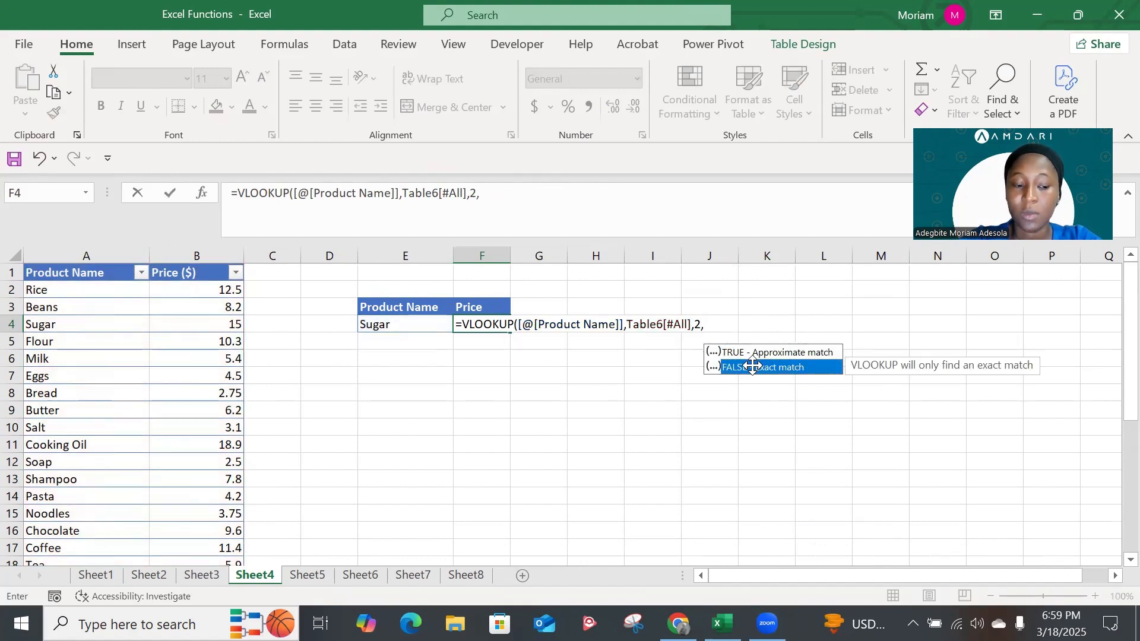
double_click(752, 366)
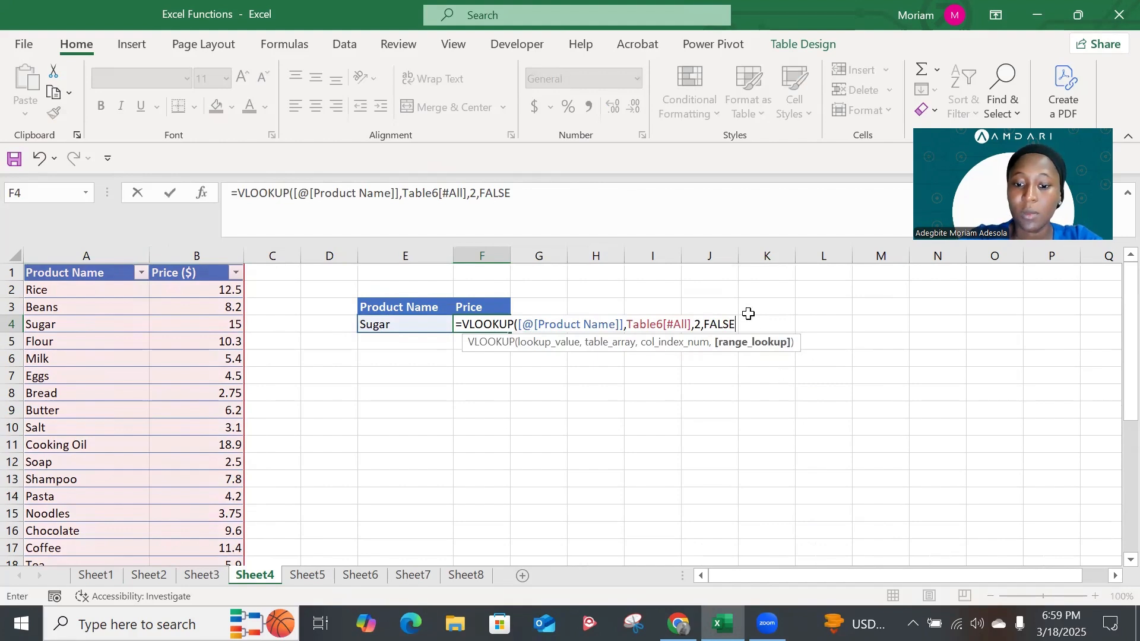
key(Return)
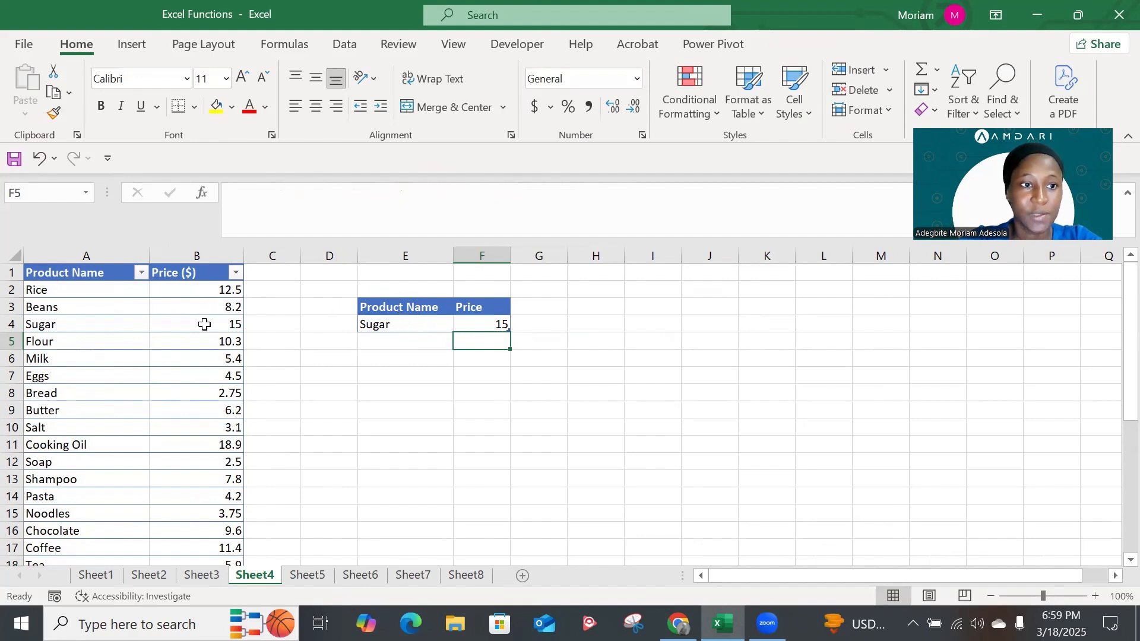
Test the price lookup by choosing Milk and then Bread as the product name in E4
click(424, 324)
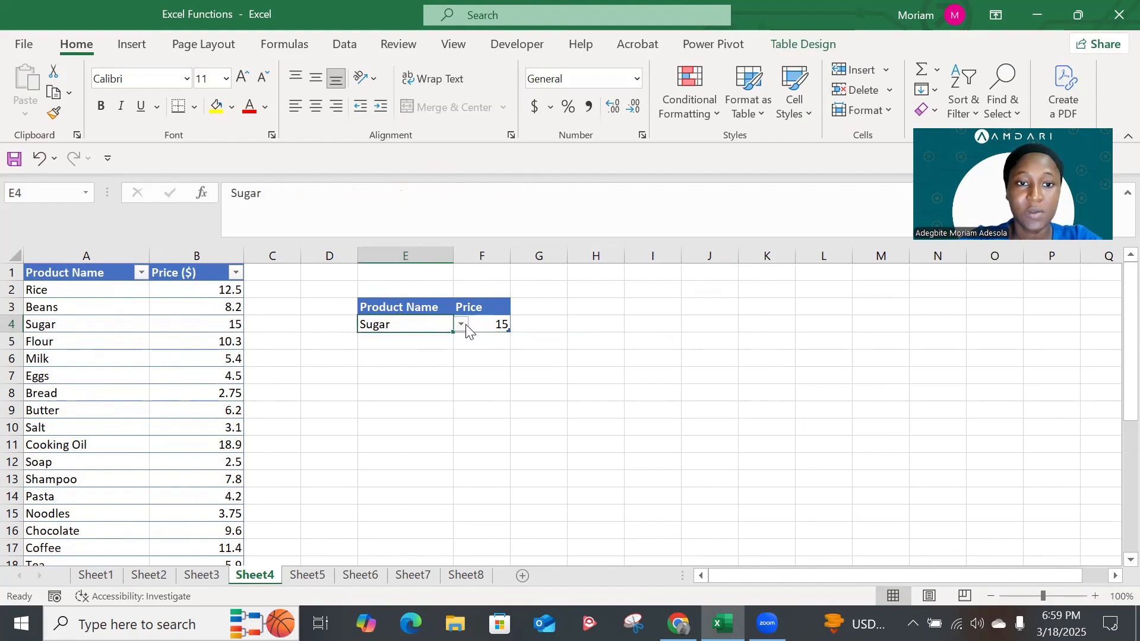
click(461, 325)
click(436, 365)
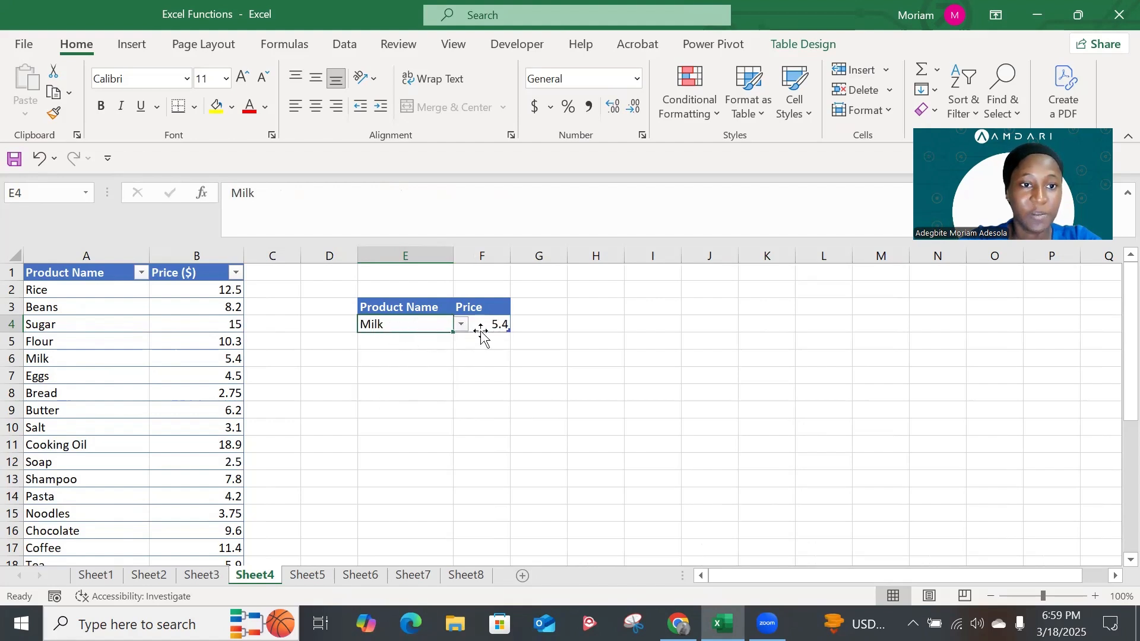
click(461, 324)
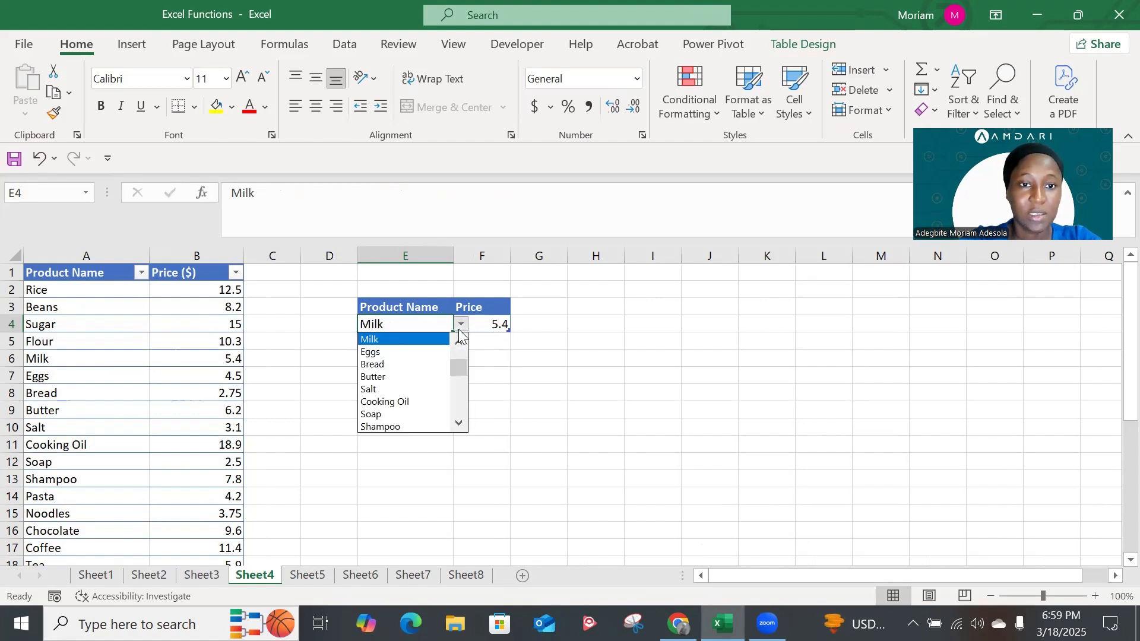
click(436, 364)
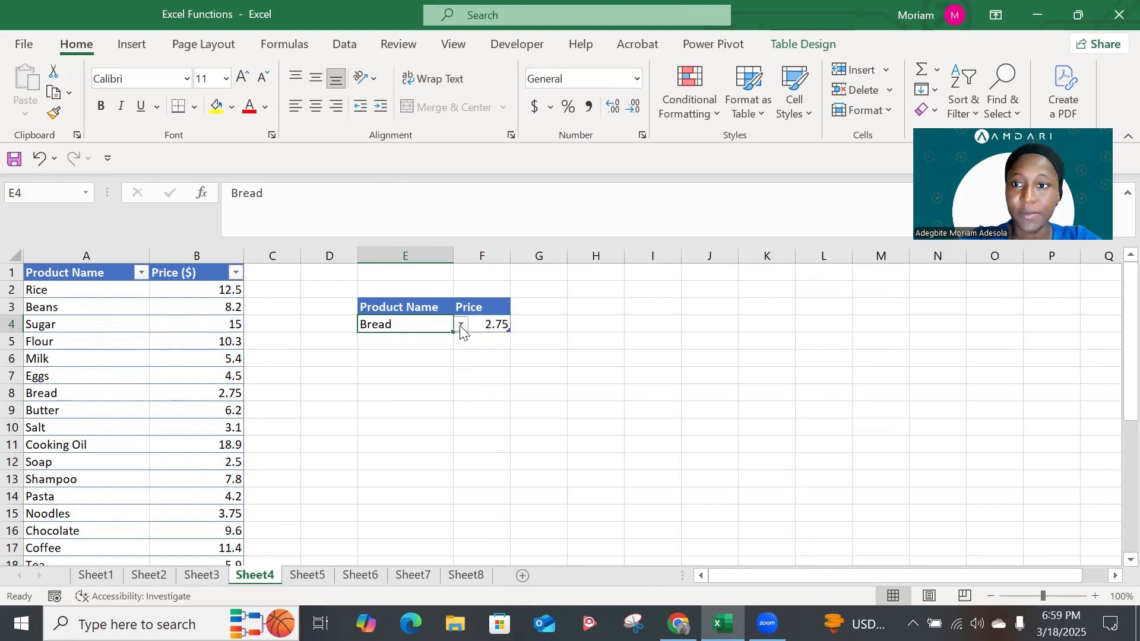
Begin a TEXTJOIN formula in the first Full Address cell, E2, on Sheet5
click(307, 576)
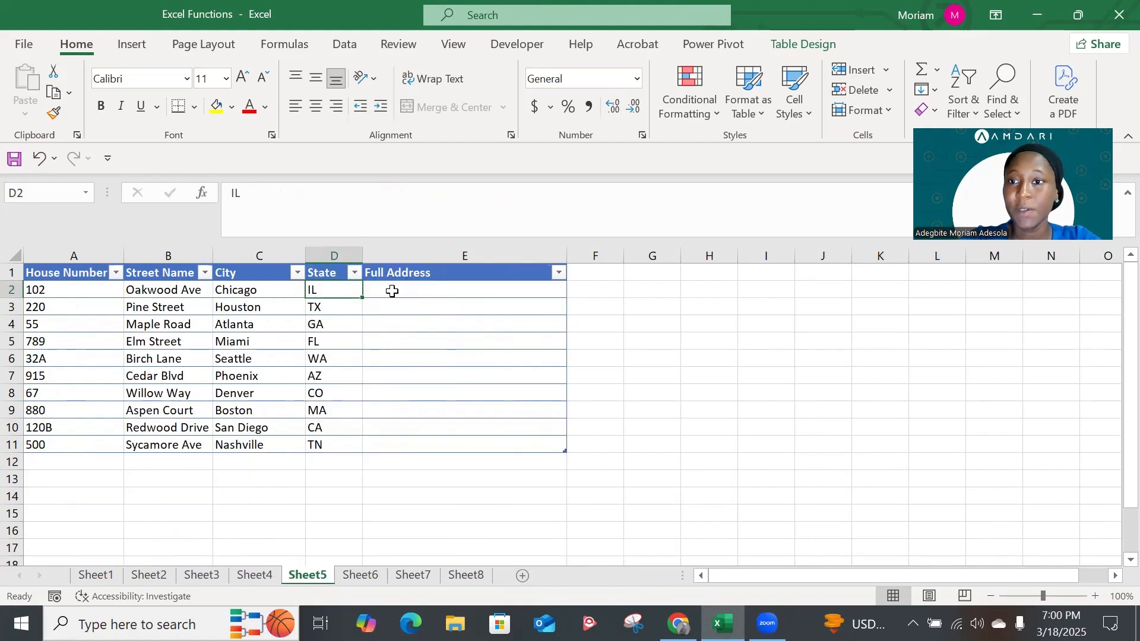
click(393, 291)
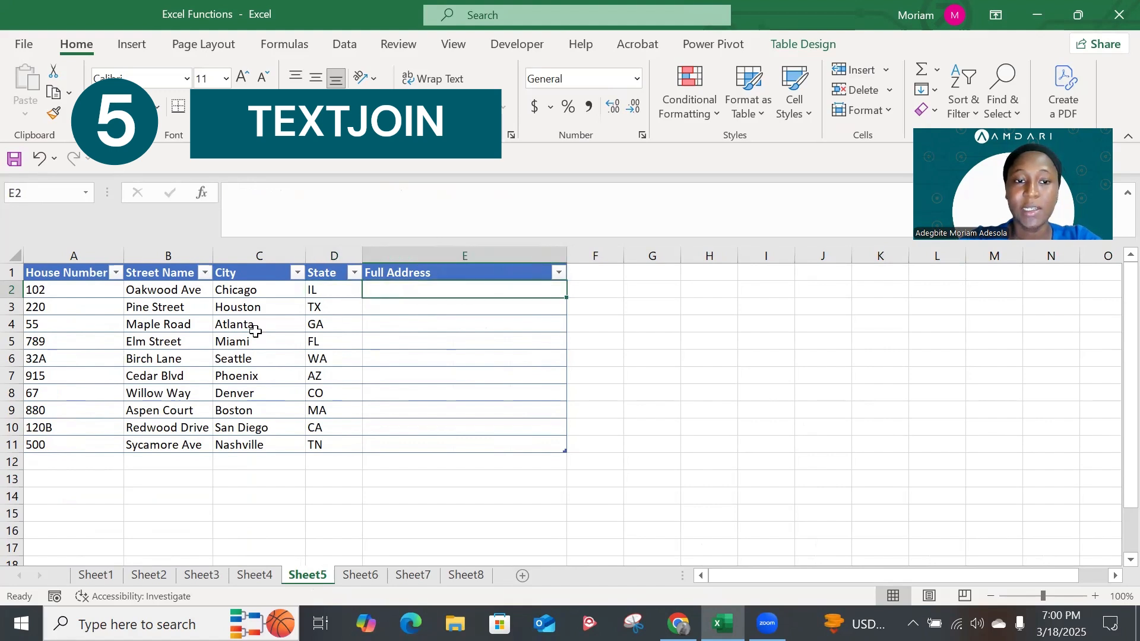
text(=)
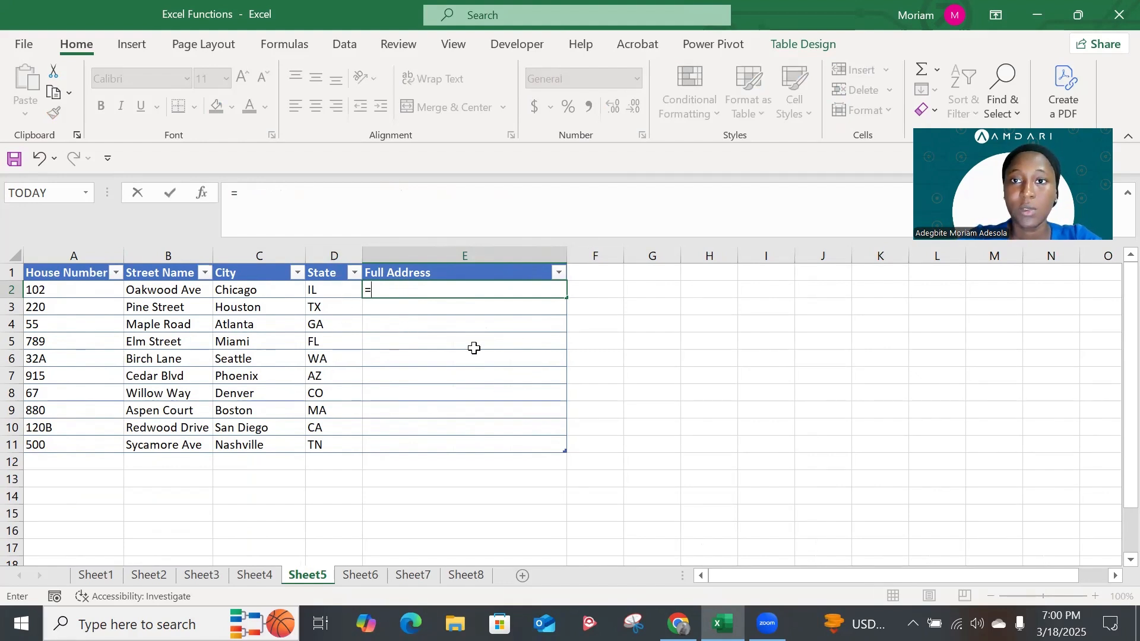
text(tex)
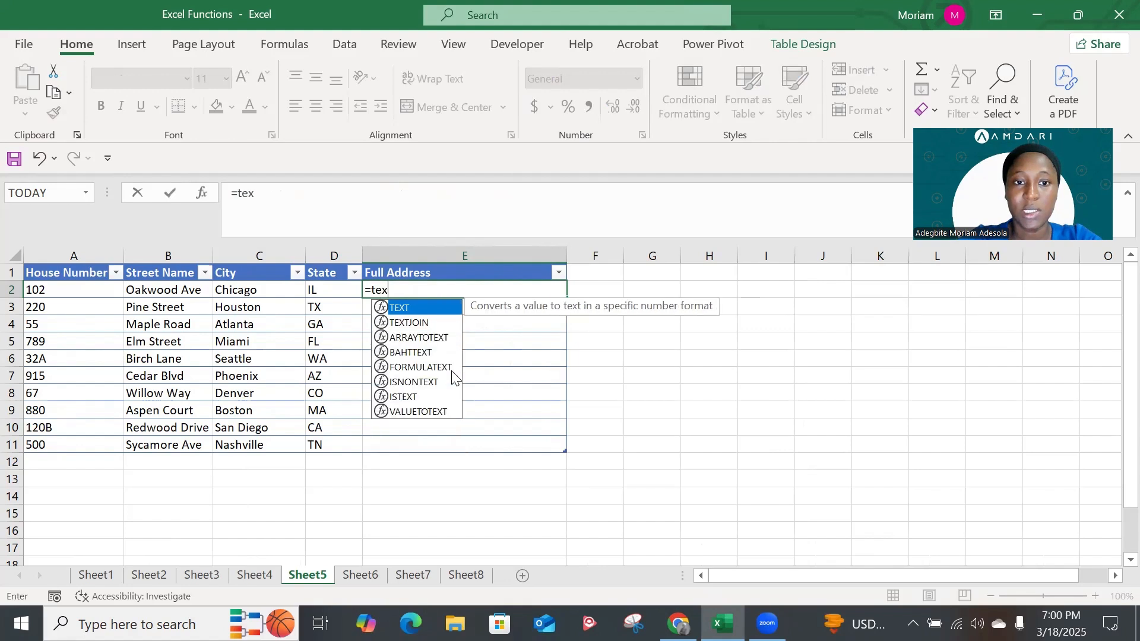
key(Down)
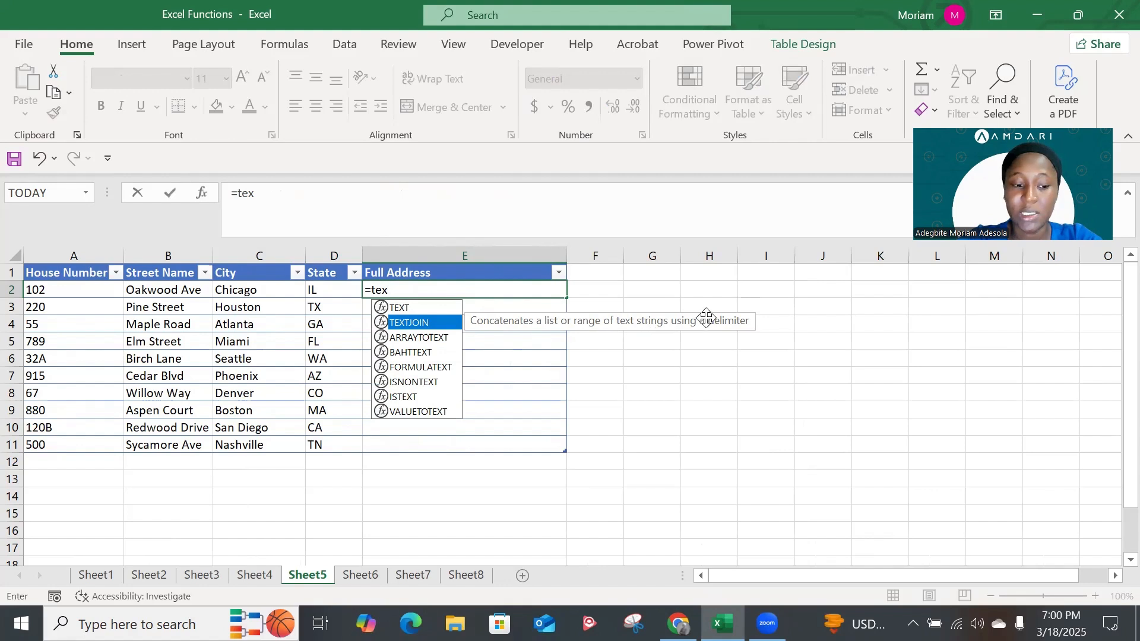
key(Tab)
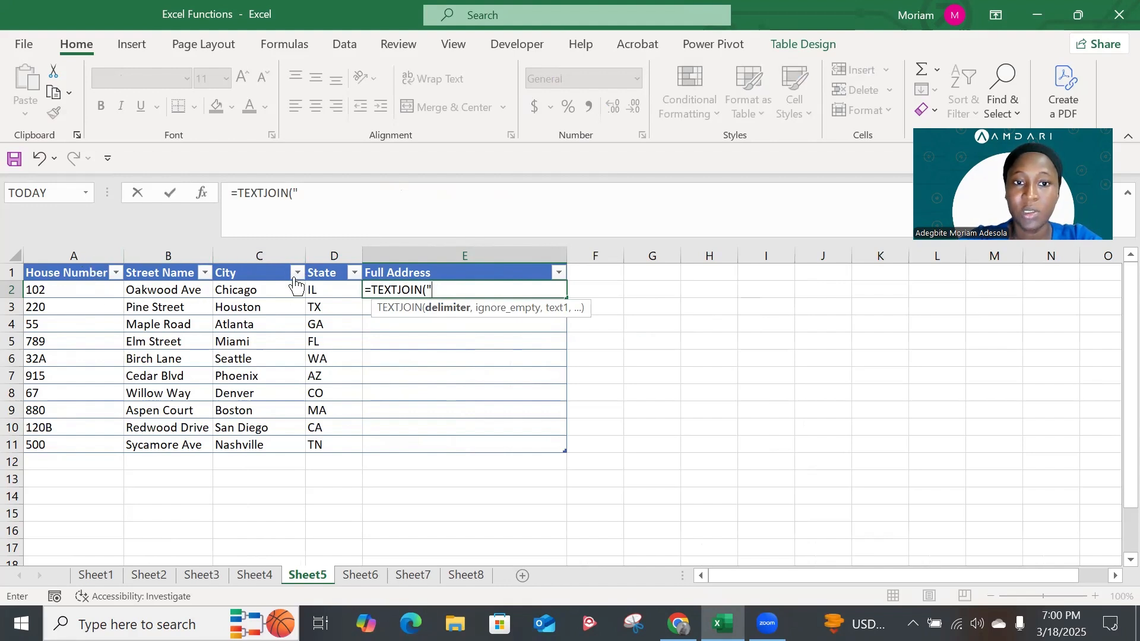
Set the TEXTJOIN delimiter to a comma and space, ", ", and ignore empty cells with TRUE
text(,)
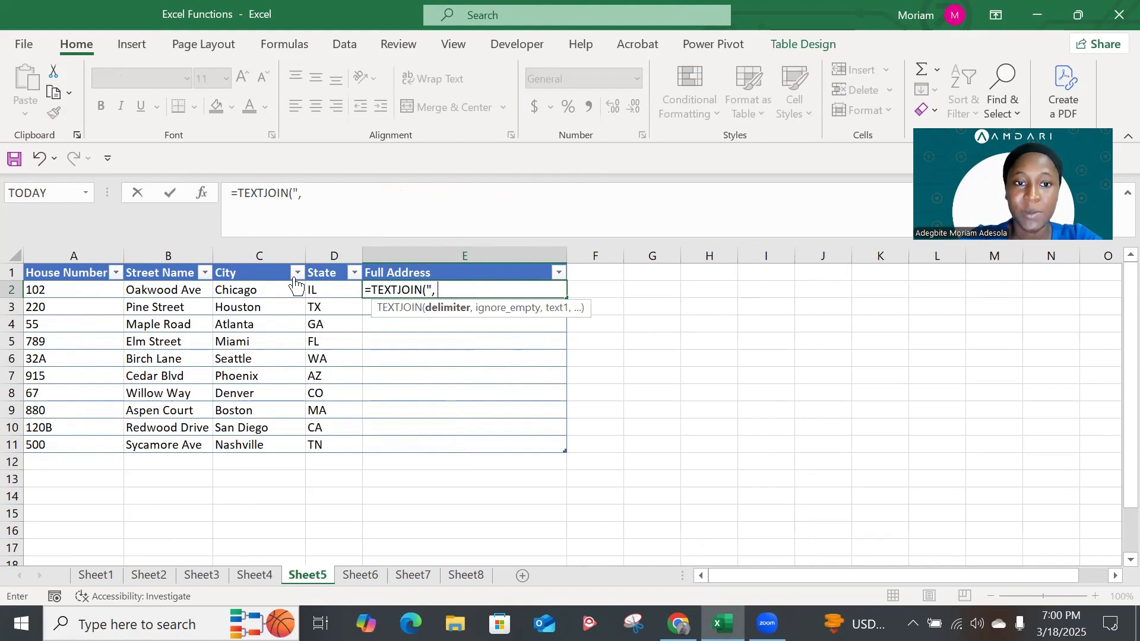
text( ")
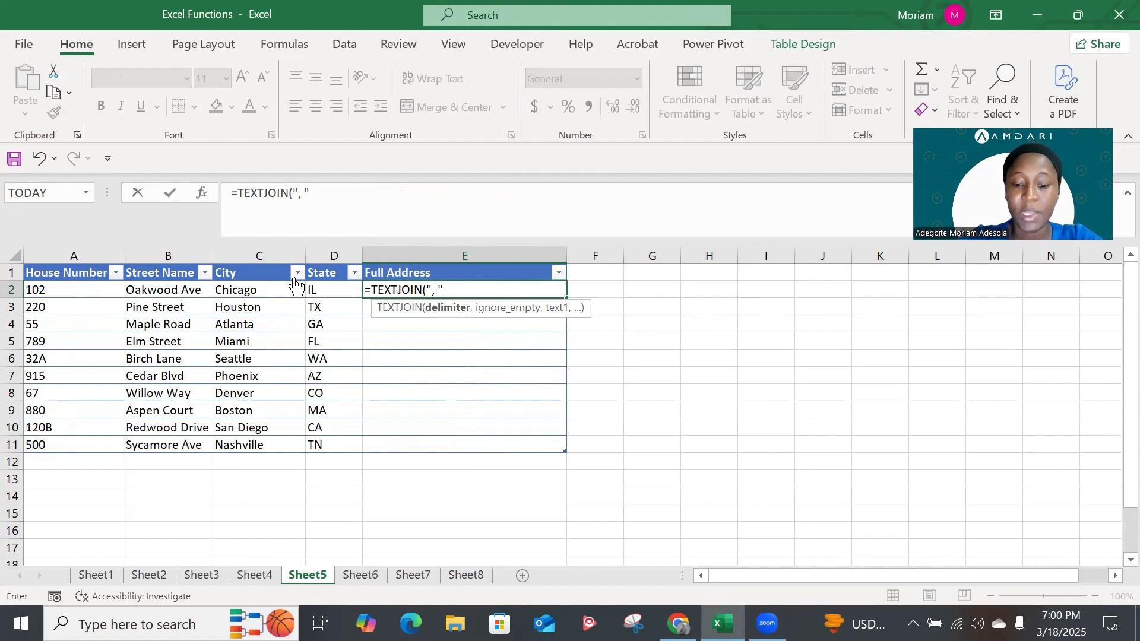
text(,)
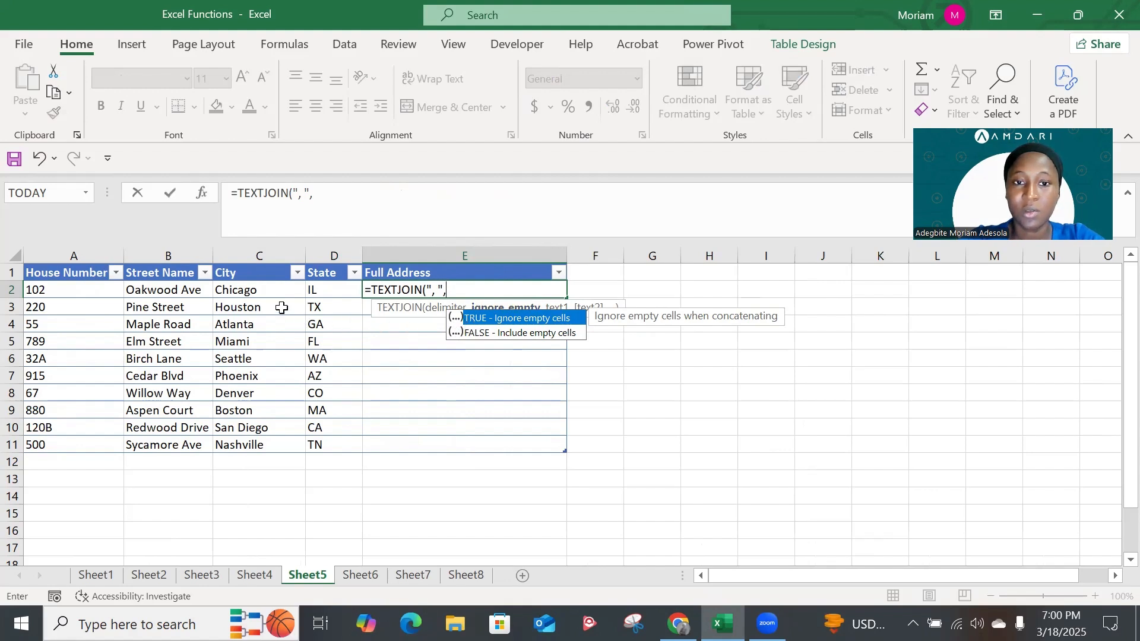
key(Tab)
text(,)
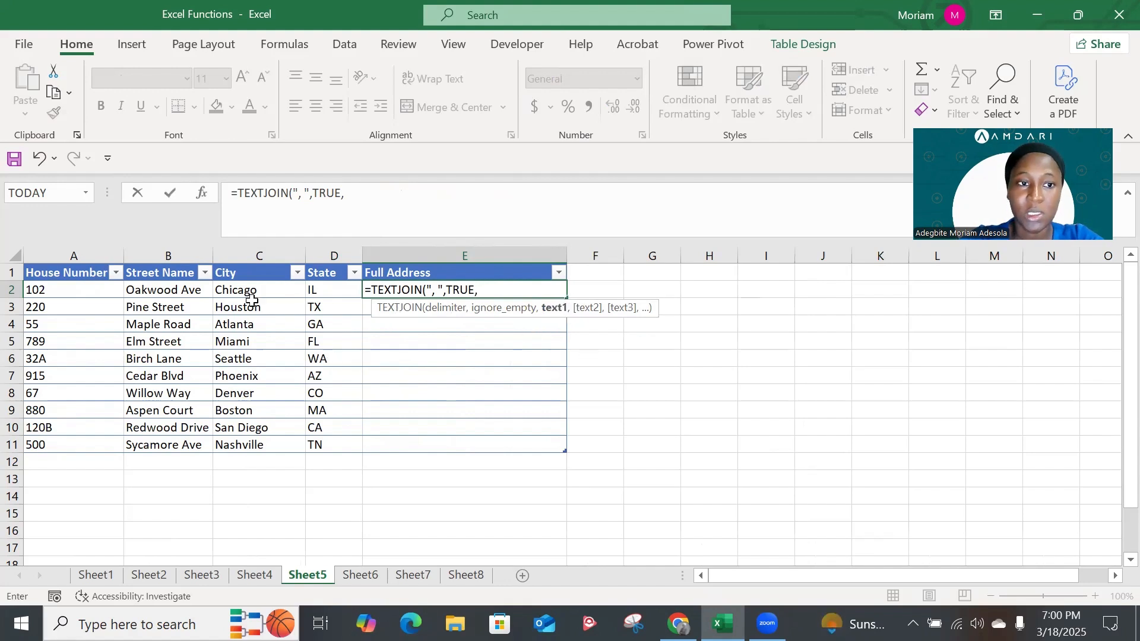
Complete the TEXTJOIN formula in E2 with the row's House Number through State cells, Table8[@[House Number]:[State]], as the text
click(71, 289)
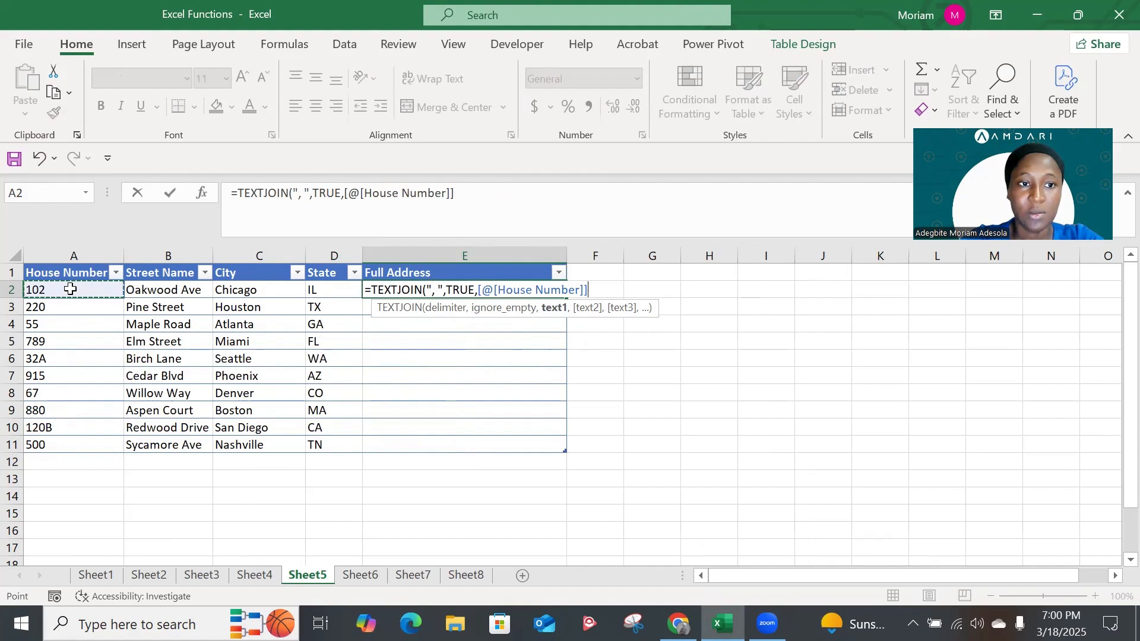
key(shift+Right)
key(shift+Right)
key(shift+Right)
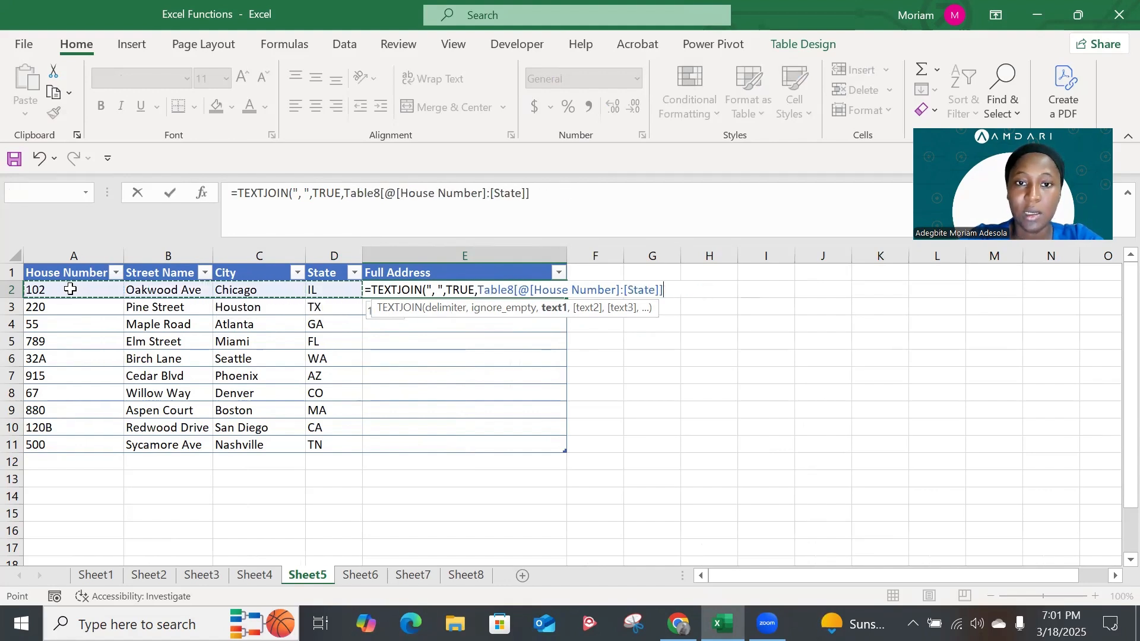
text())
key(Return)
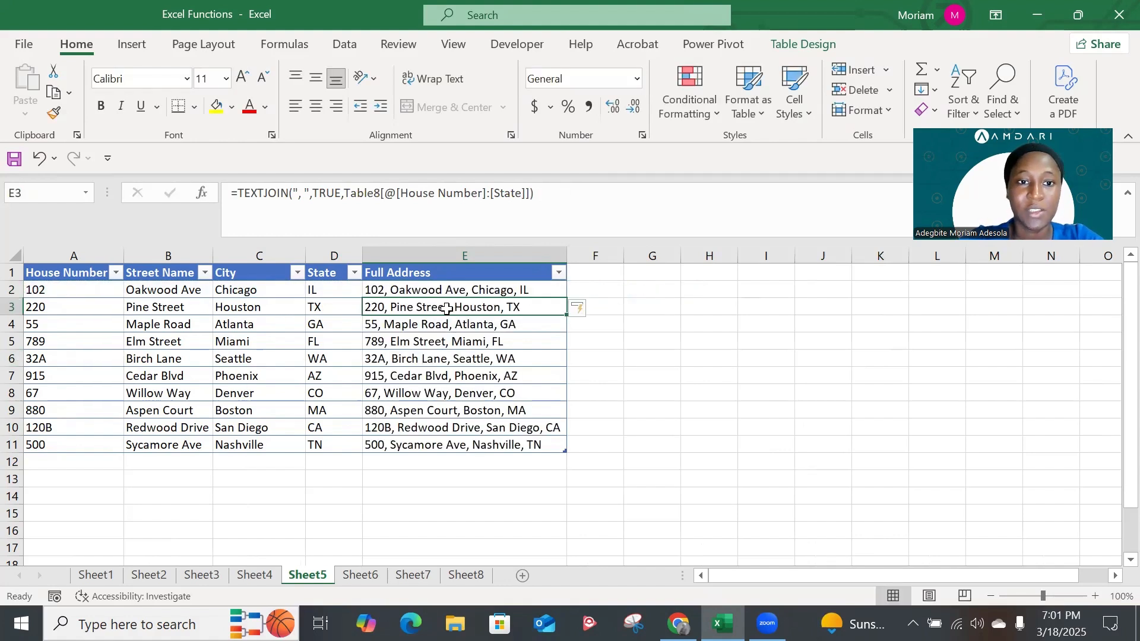
click(404, 292)
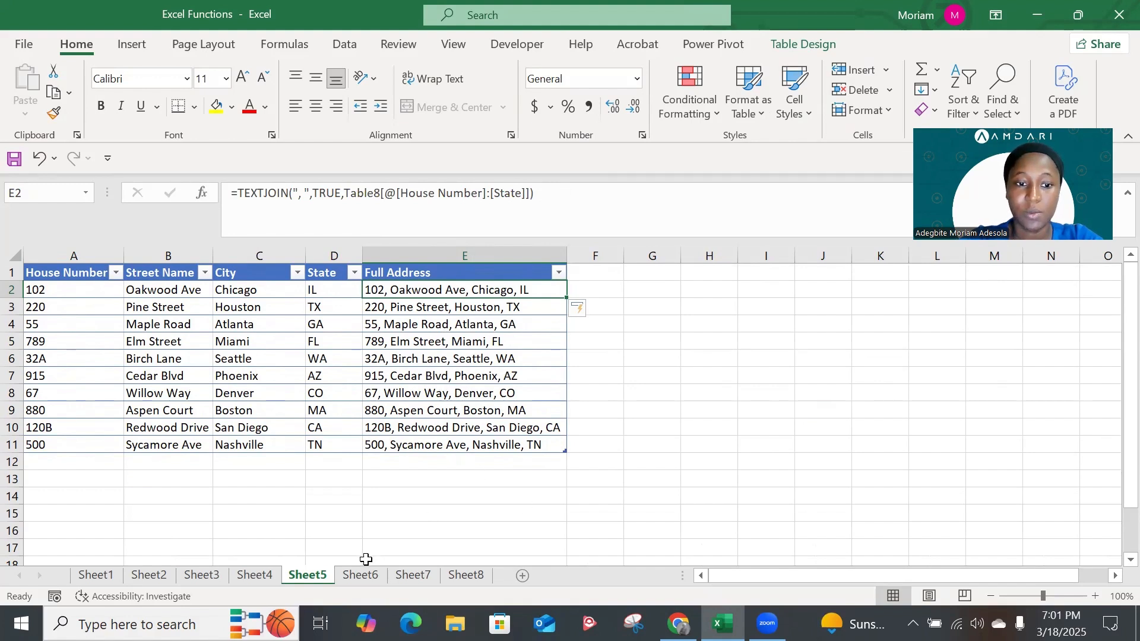
Examine the Units Sold values for Headphones, Printer and External HDD on Sheet6
click(367, 578)
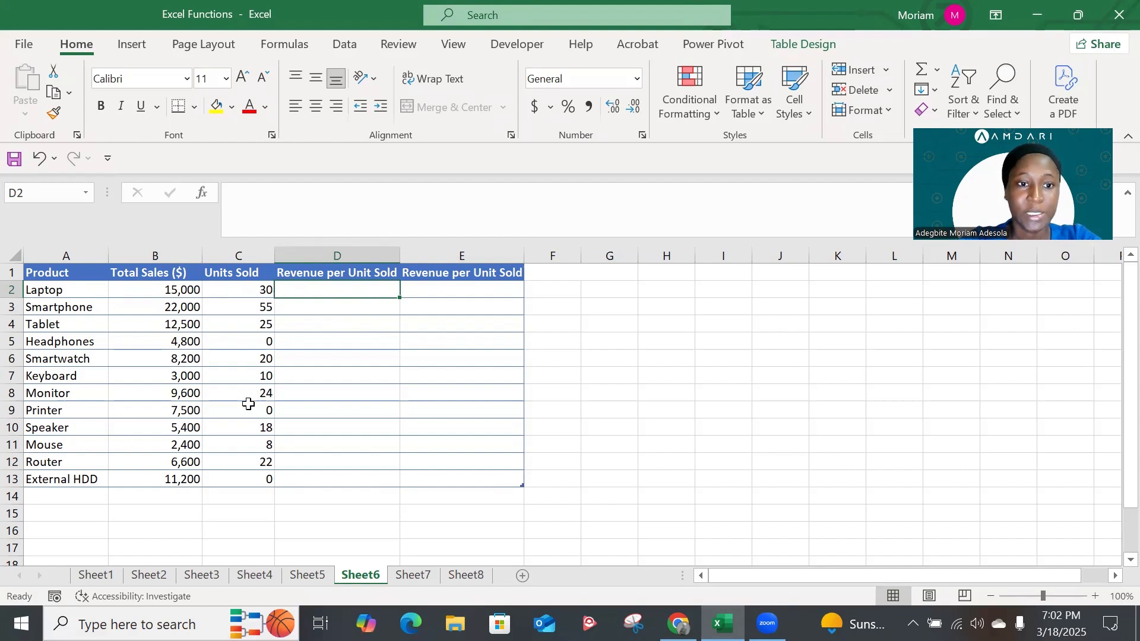
click(261, 335)
click(262, 414)
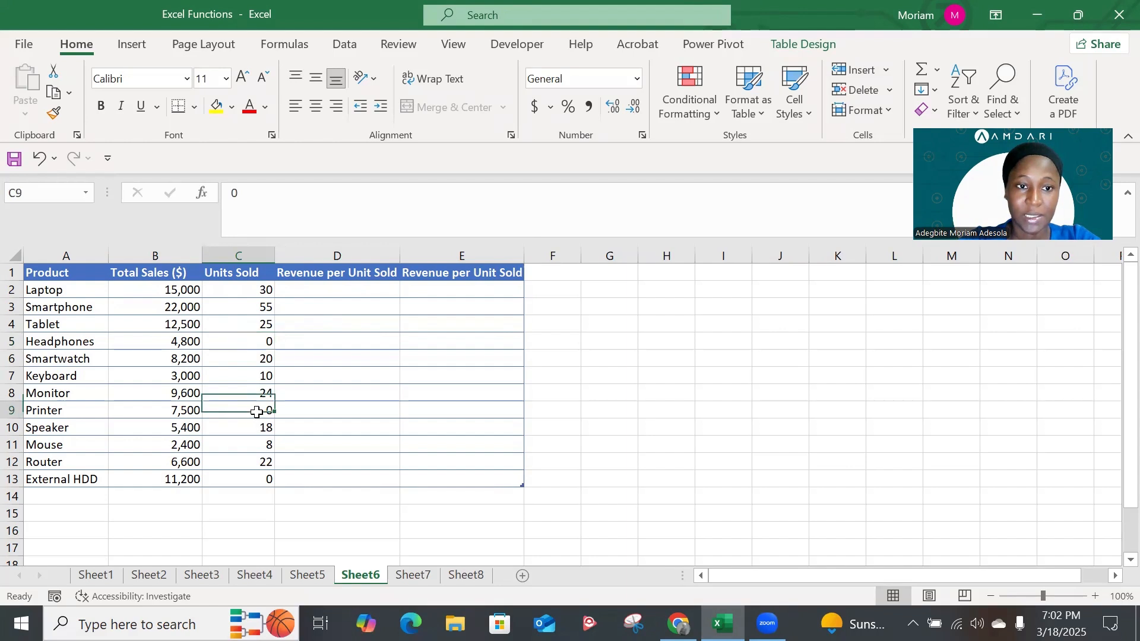
click(262, 479)
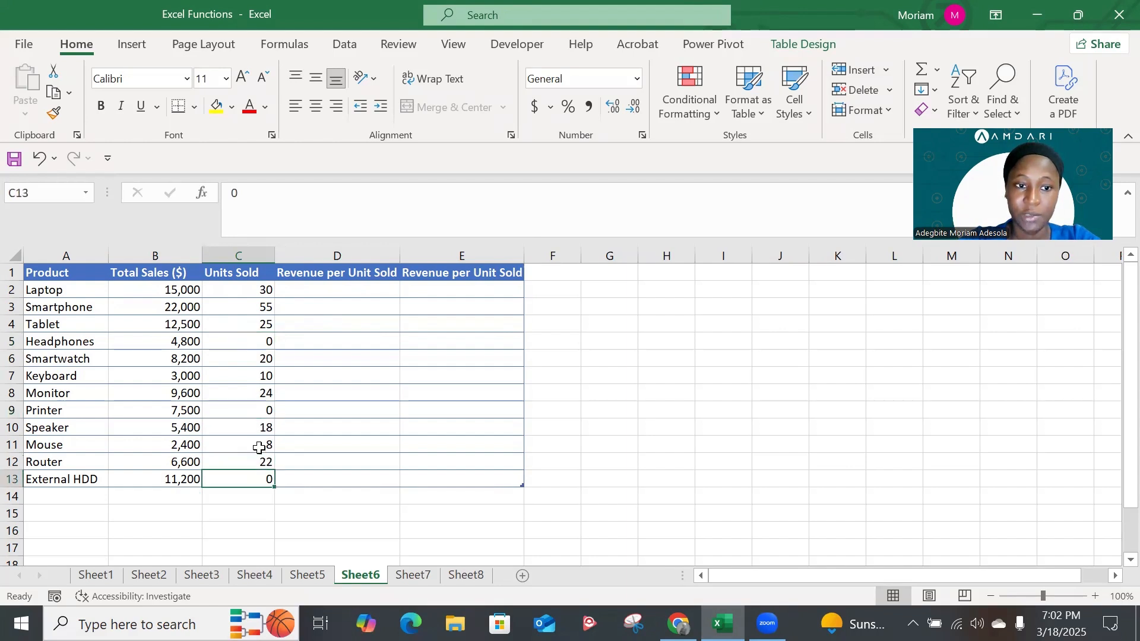
Enter a formula in Revenue per Unit Sold cell D2 dividing [@[Total Sales ($)]] by [@[Units Sold]]
click(306, 292)
text(=)
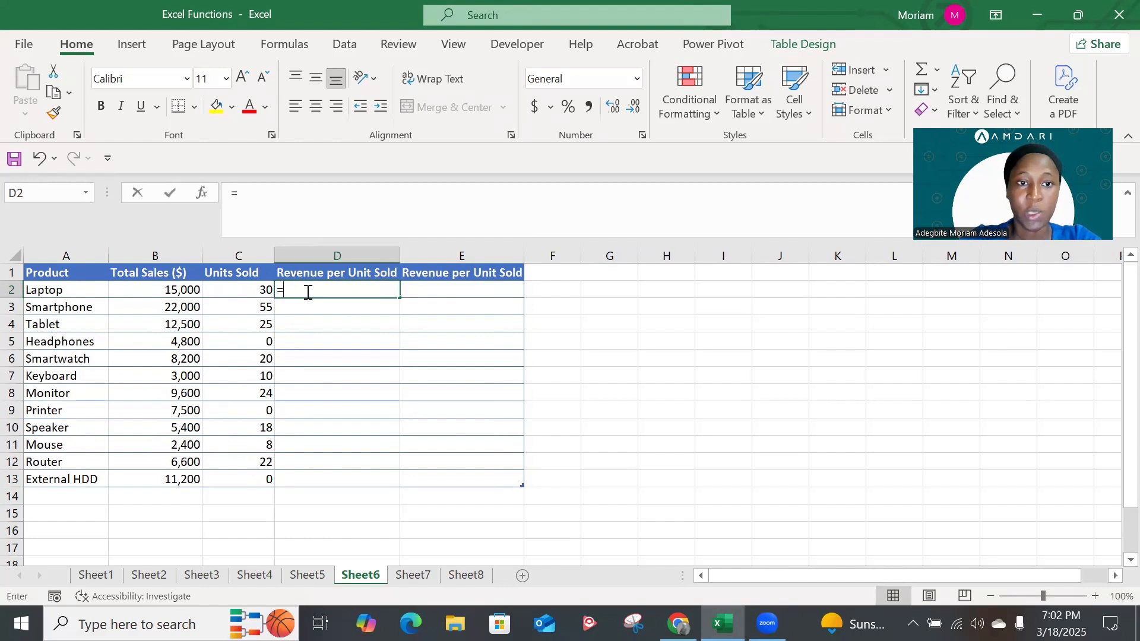
click(177, 287)
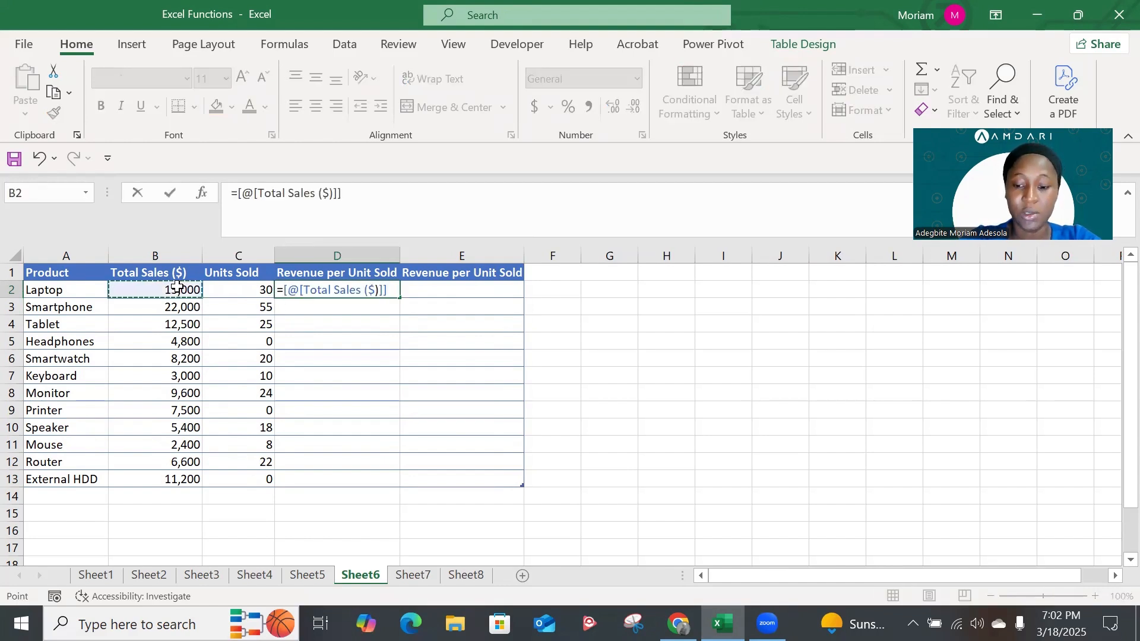
text(/)
click(233, 293)
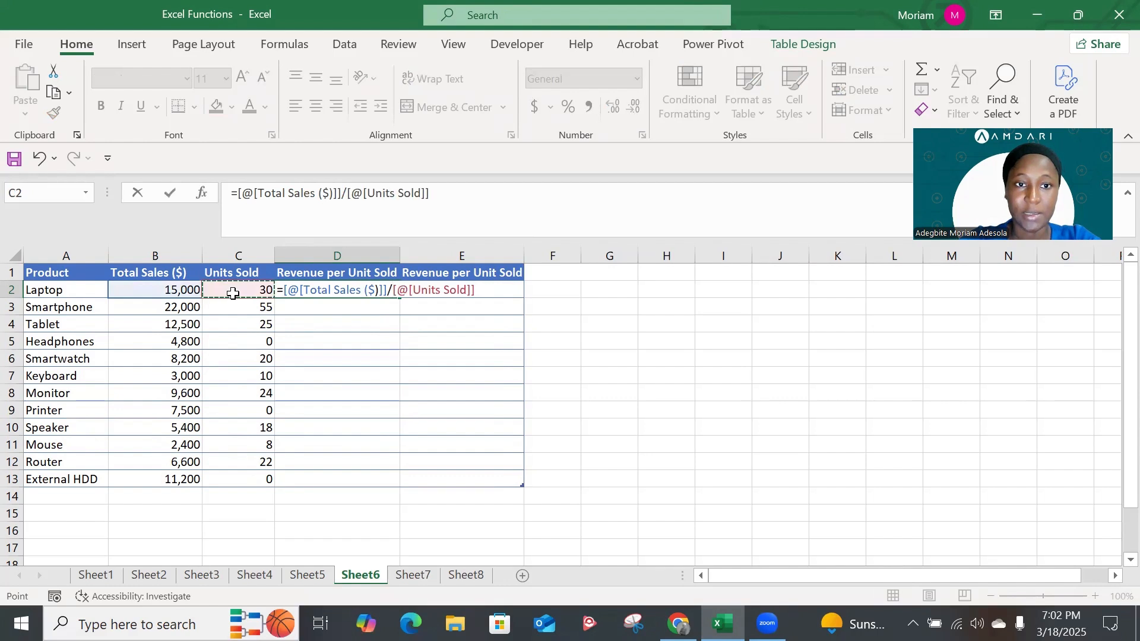
key(Return)
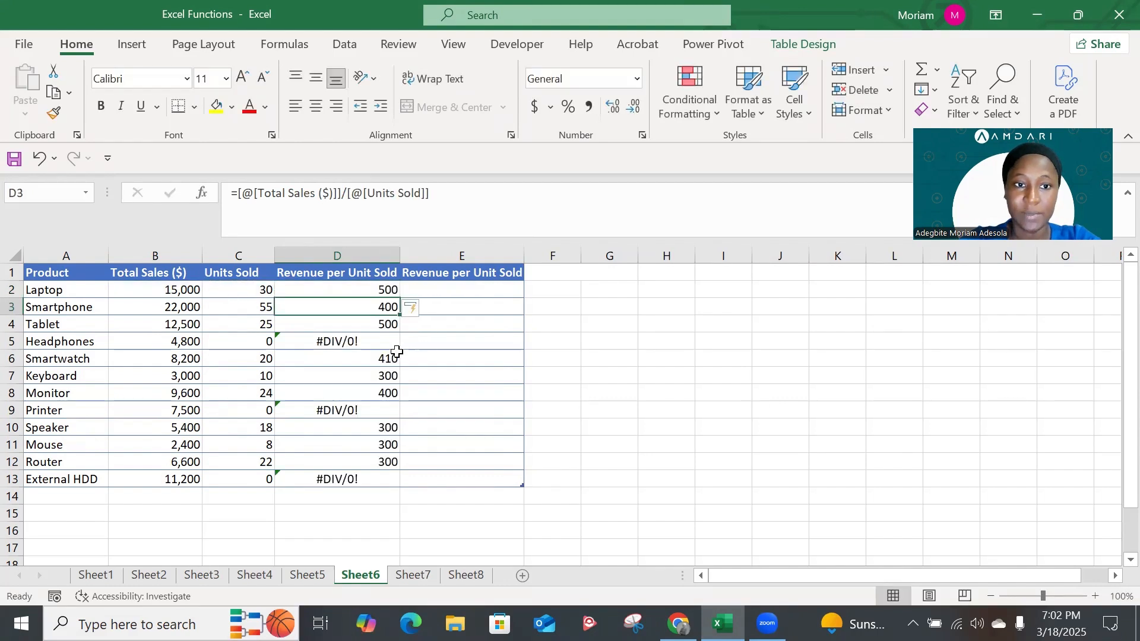
Inspect the error-checking options for the Headphones revenue per unit in D5
click(339, 342)
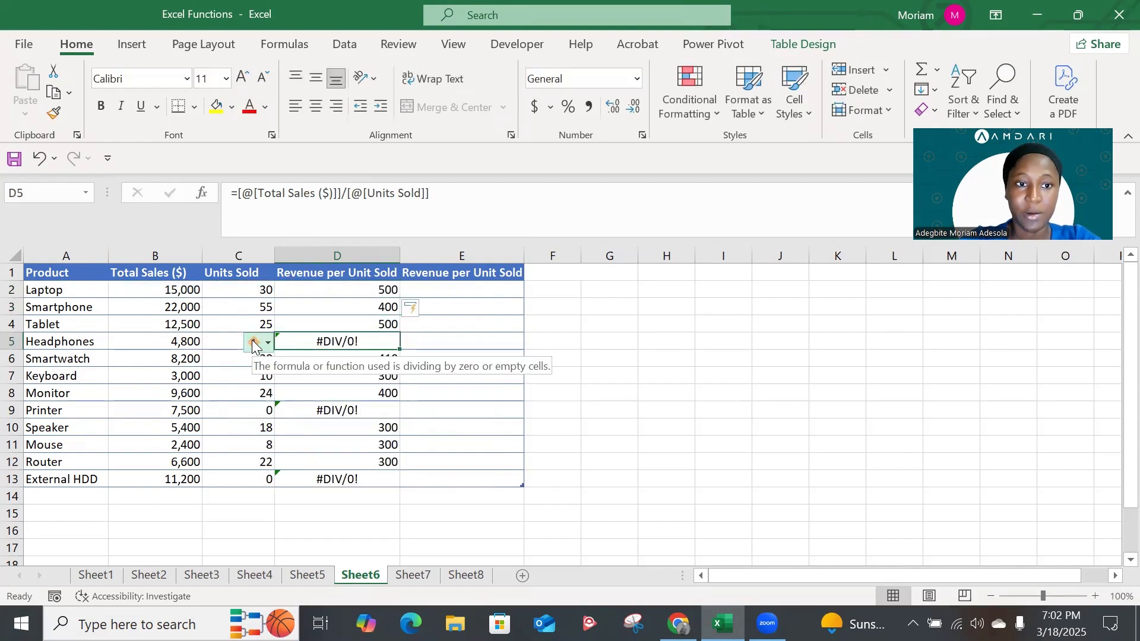
click(253, 343)
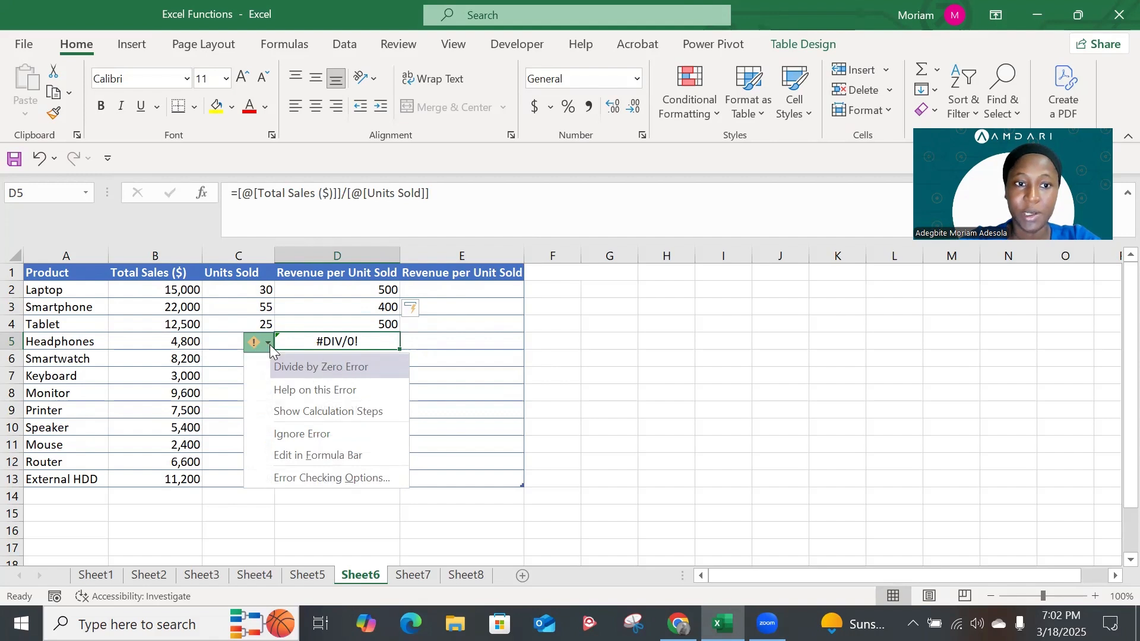
click(269, 345)
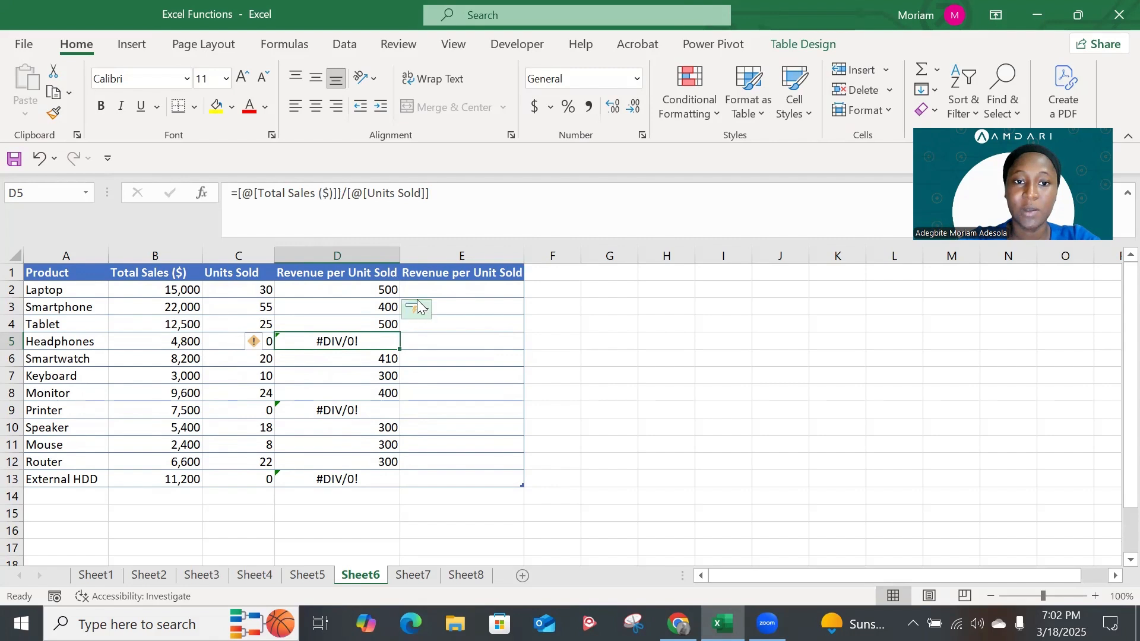
Start an IFERROR formula in E2 with [@[Total Sales ($)]]/[@[Units Sold]] as the value to evaluate
click(449, 288)
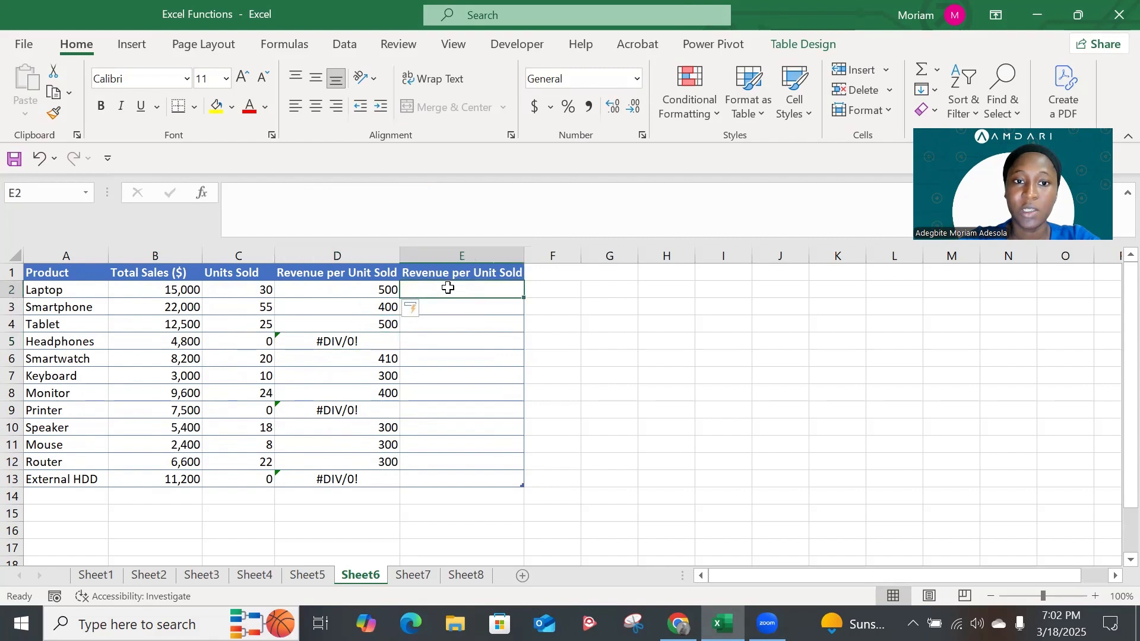
text(=)
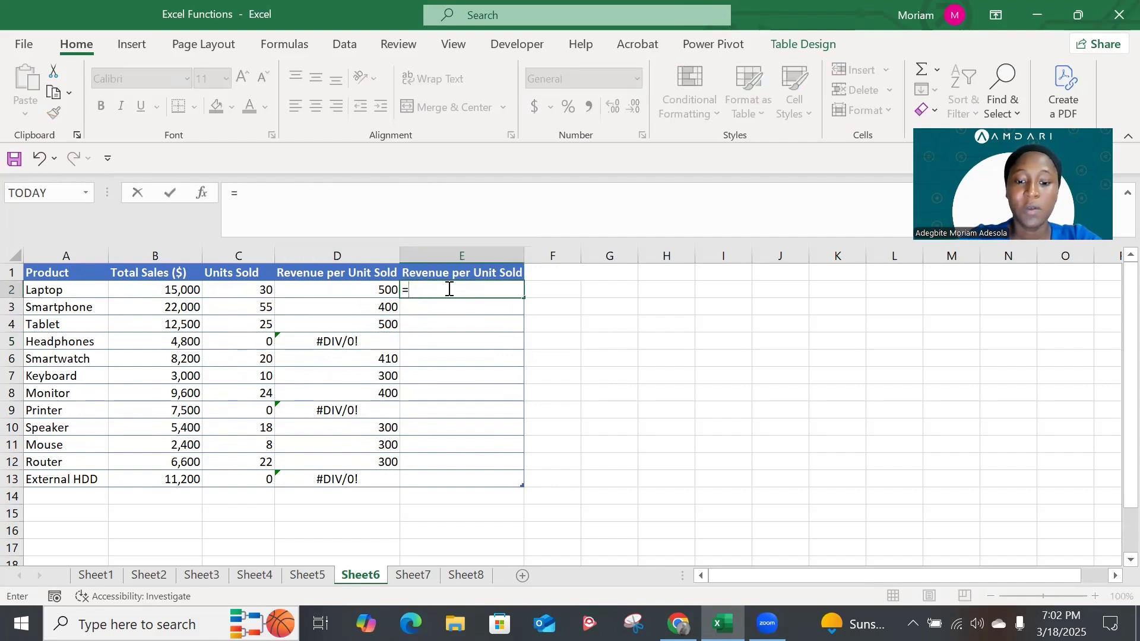
text(if)
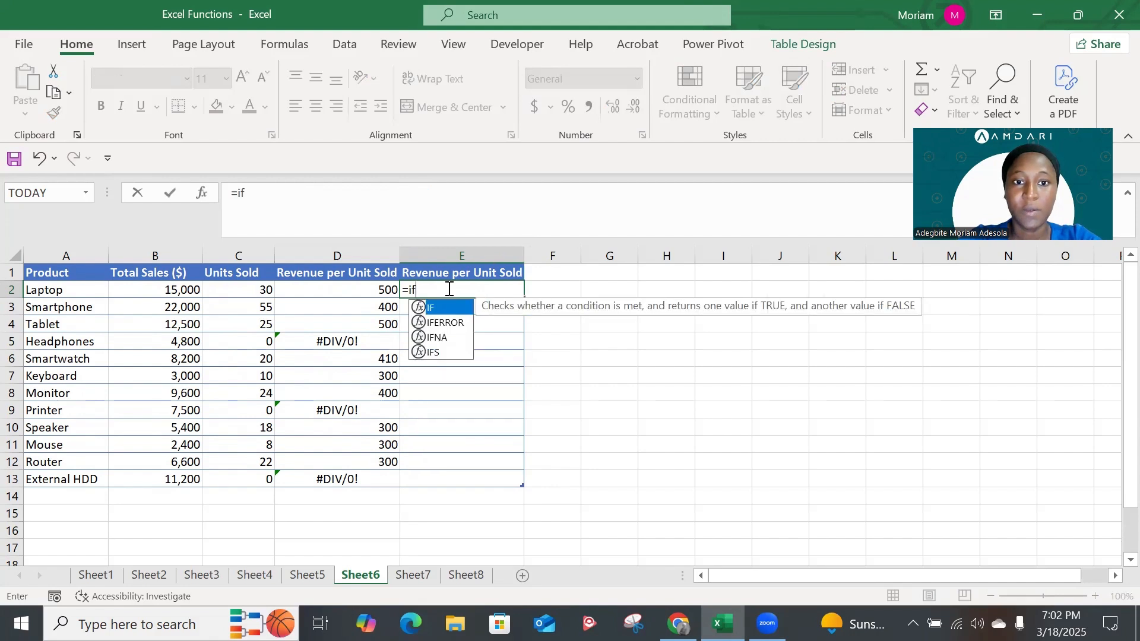
key(Down)
key(Tab)
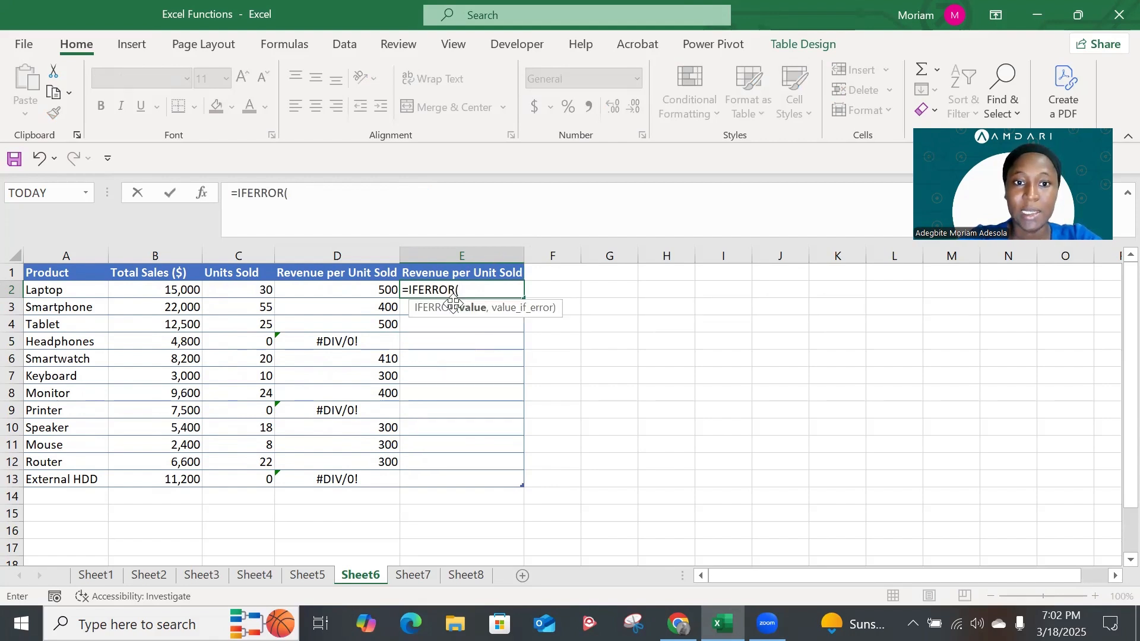
click(169, 291)
text(/)
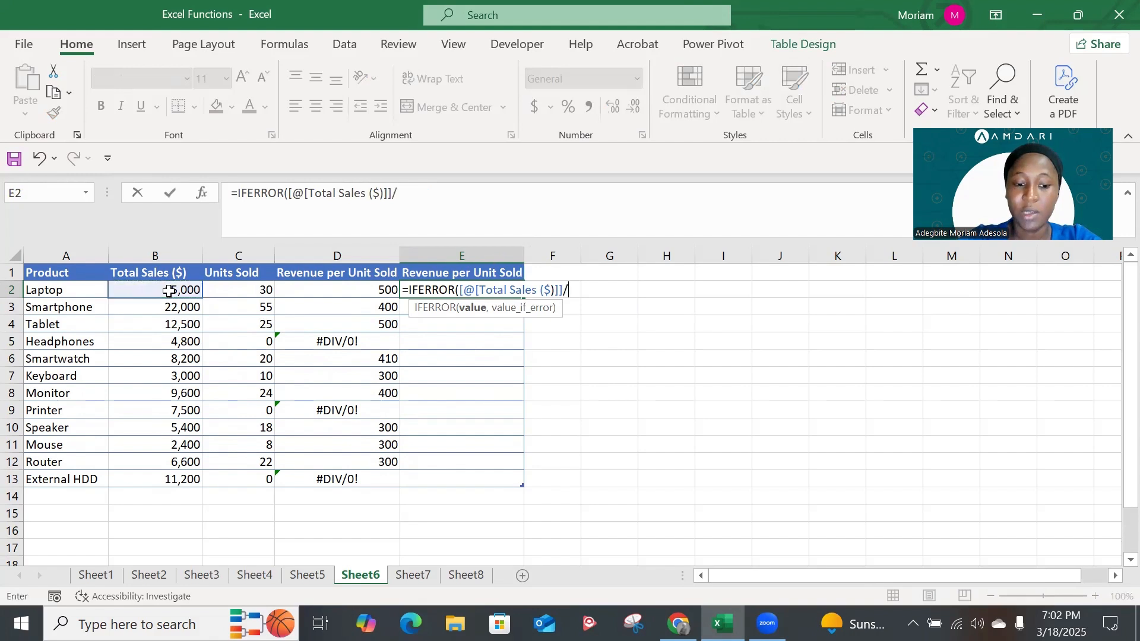
click(250, 293)
text(,)
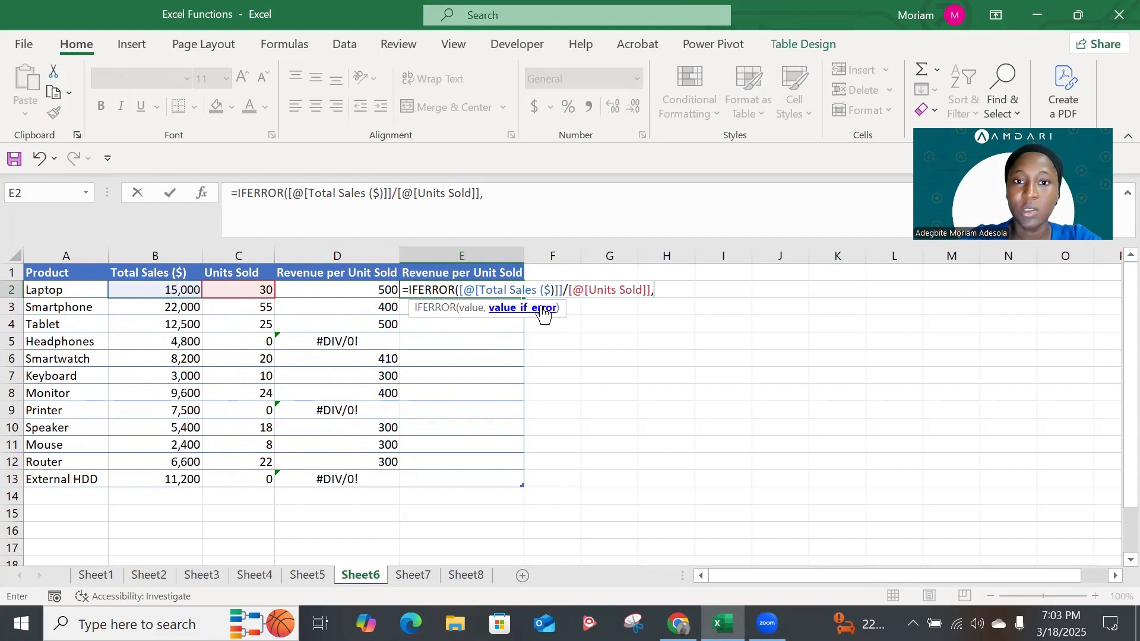
text("Missing)
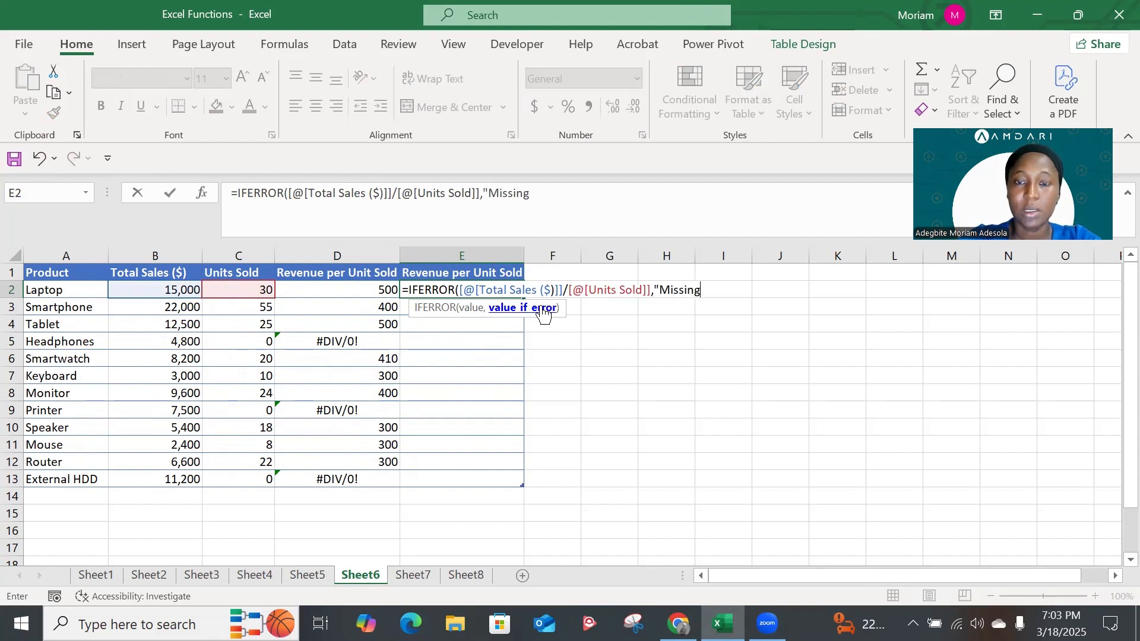
text( Daata)
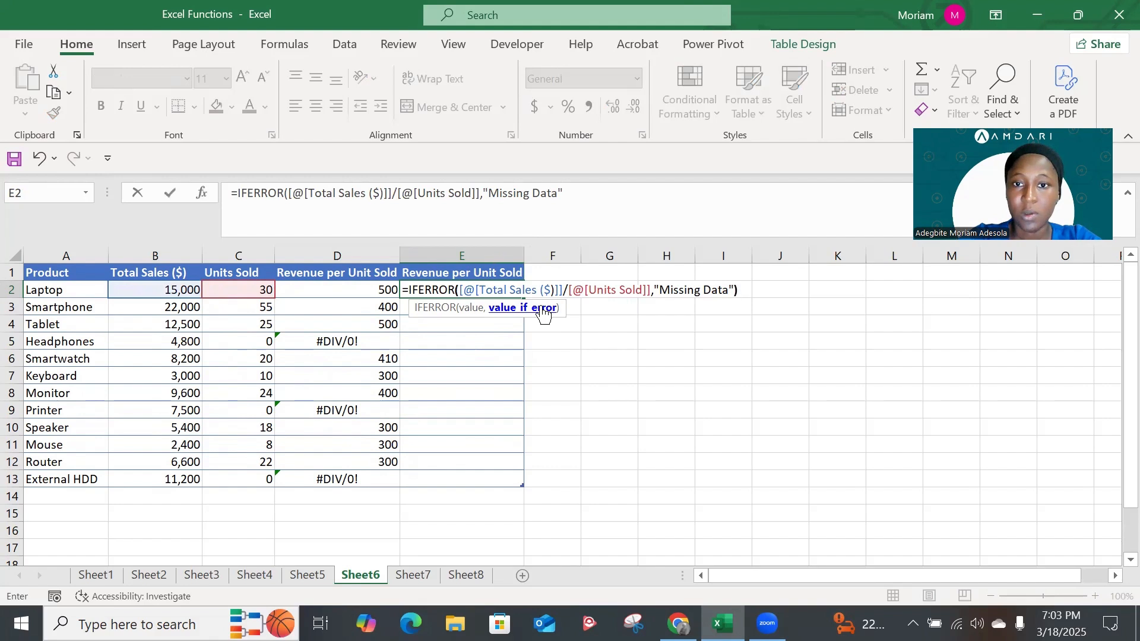
text())
Complete the IFERROR formula in E2 with "Missing Data" as the value if error
key(Return)
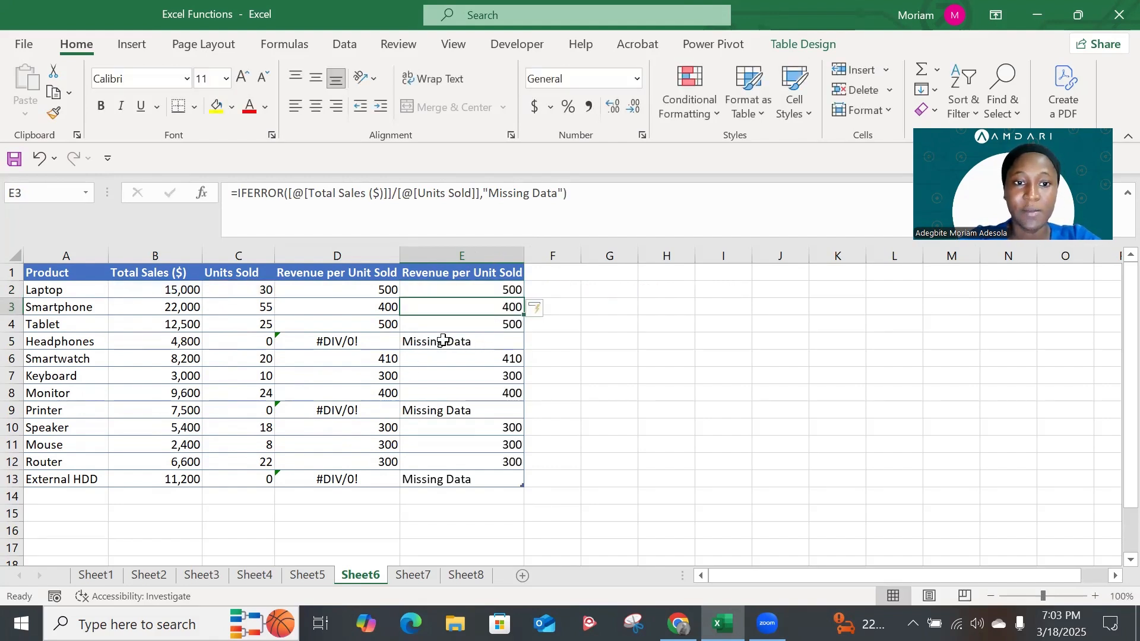
Compare the Headphones units sold with the IFERROR results for Headphones and External HDD in column E
click(252, 343)
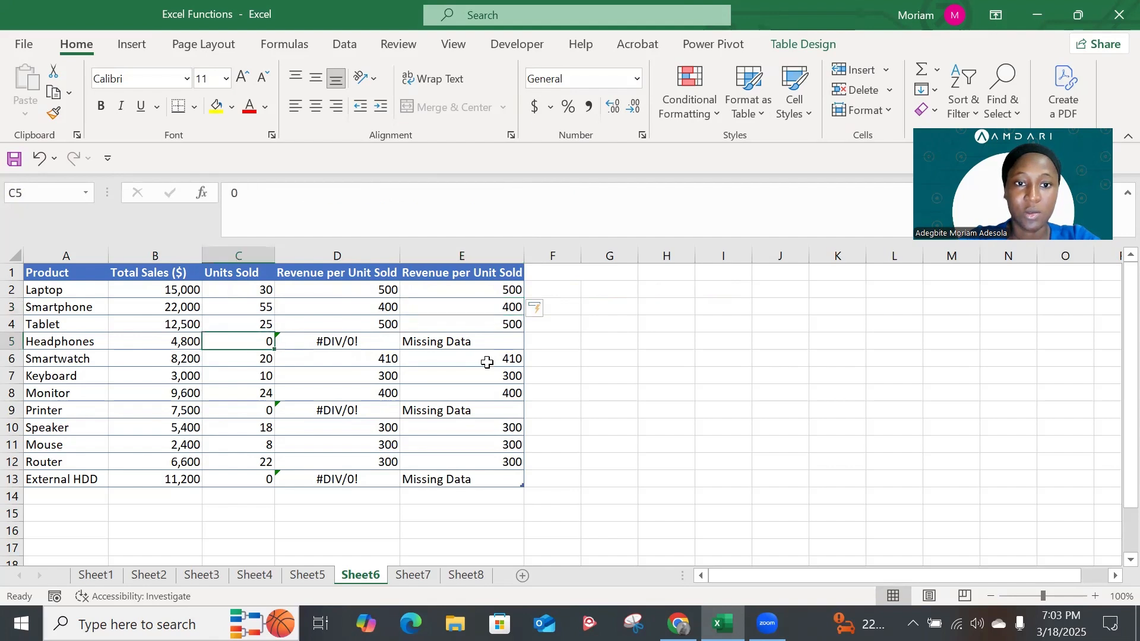
click(442, 341)
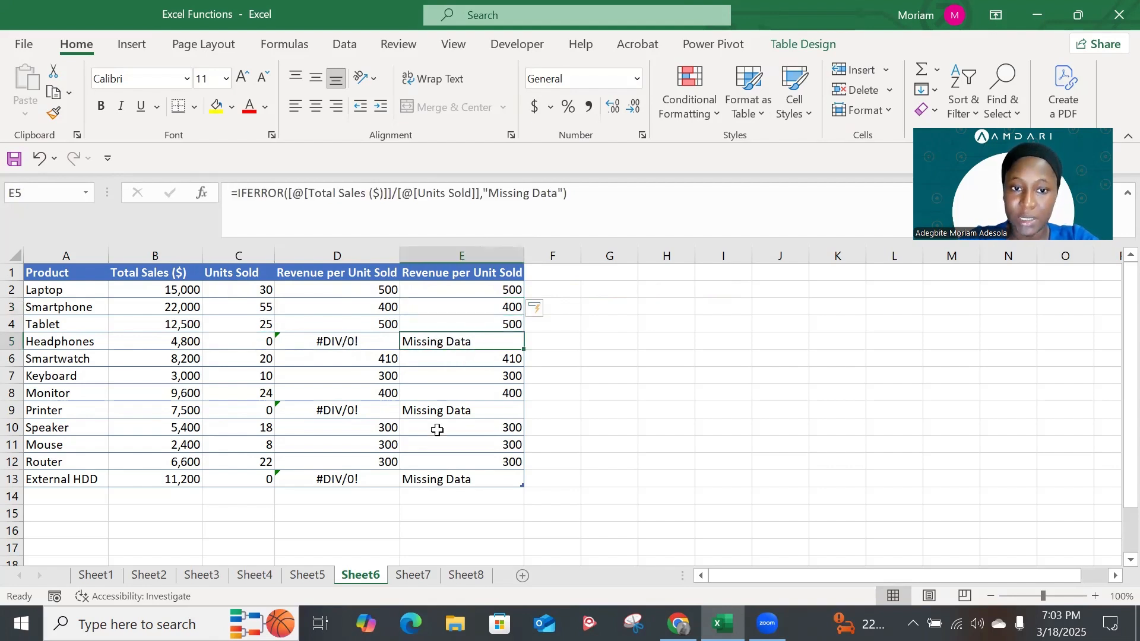
click(442, 478)
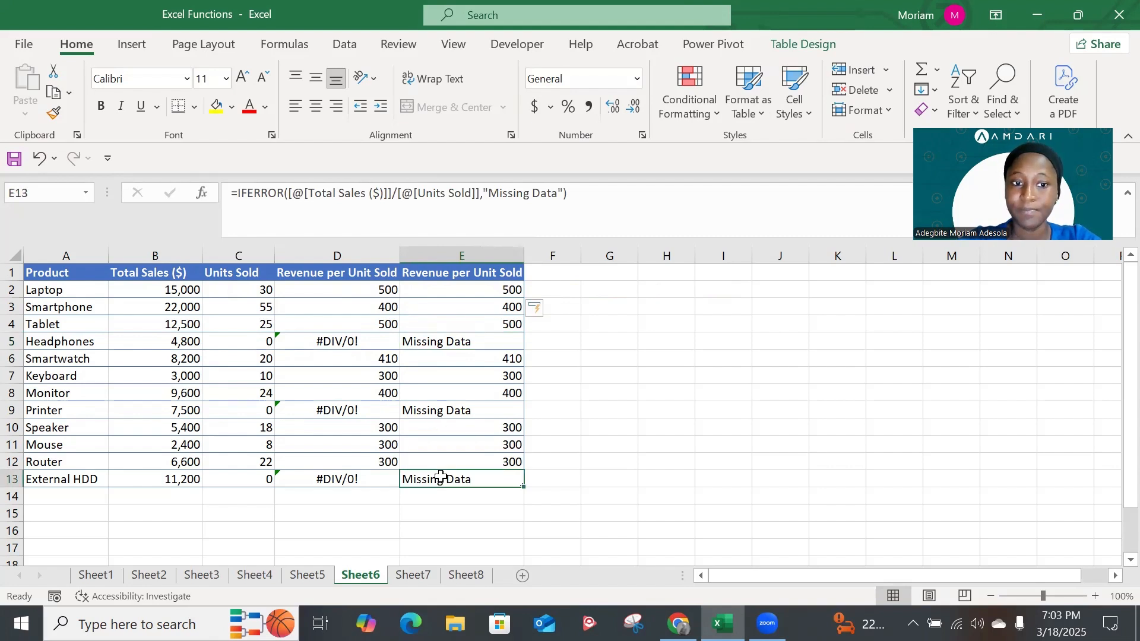
click(416, 576)
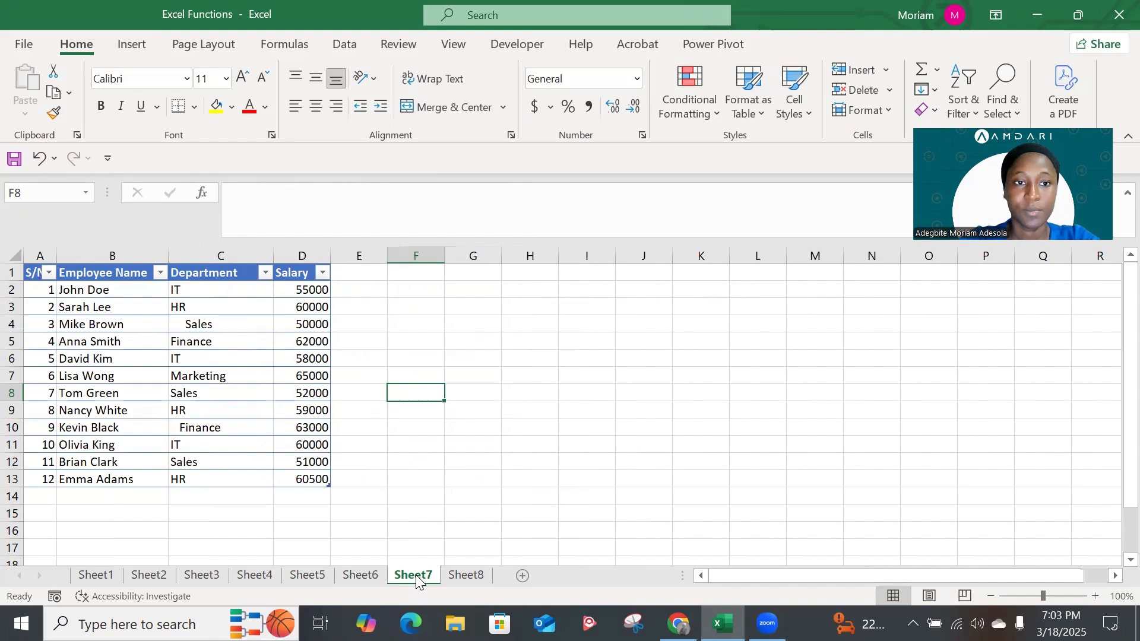
click(288, 393)
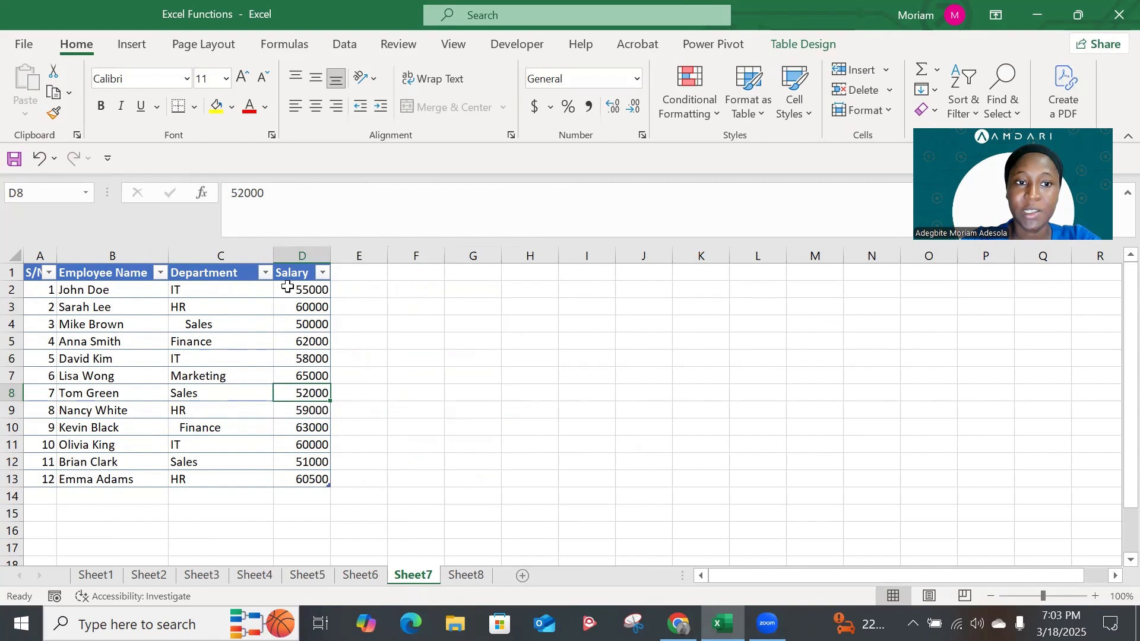
click(343, 293)
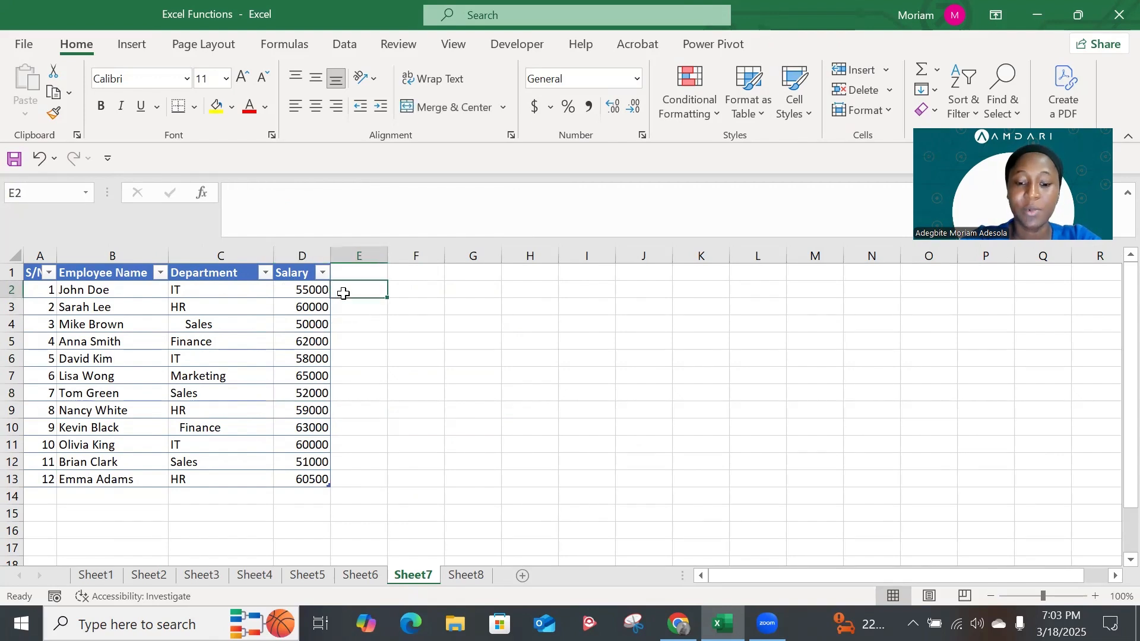
text(I)
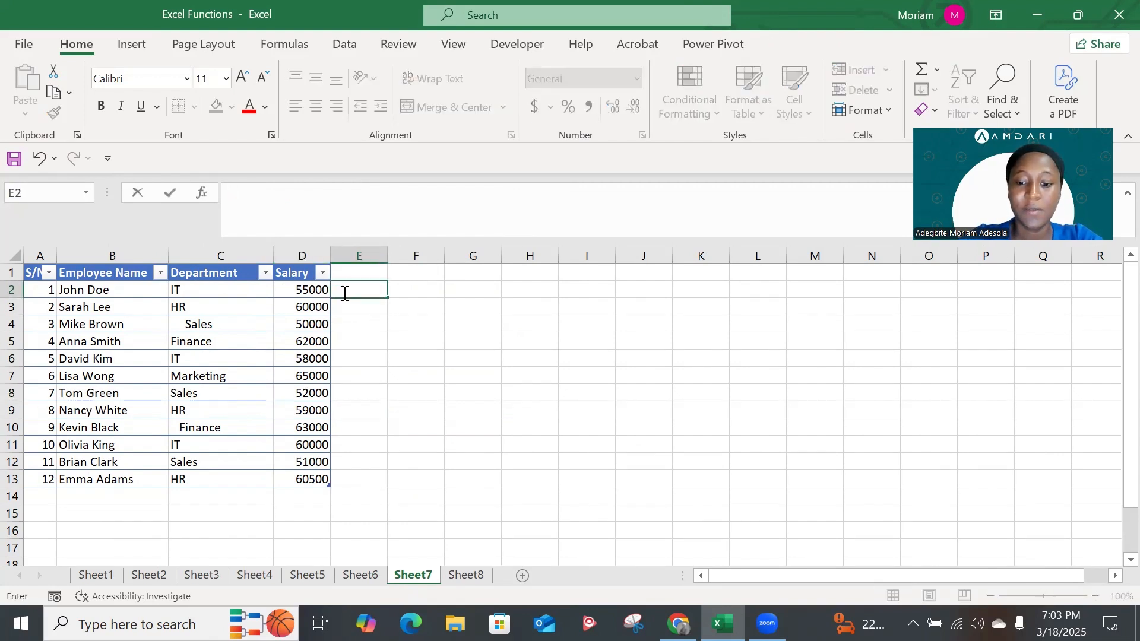
text(=len)
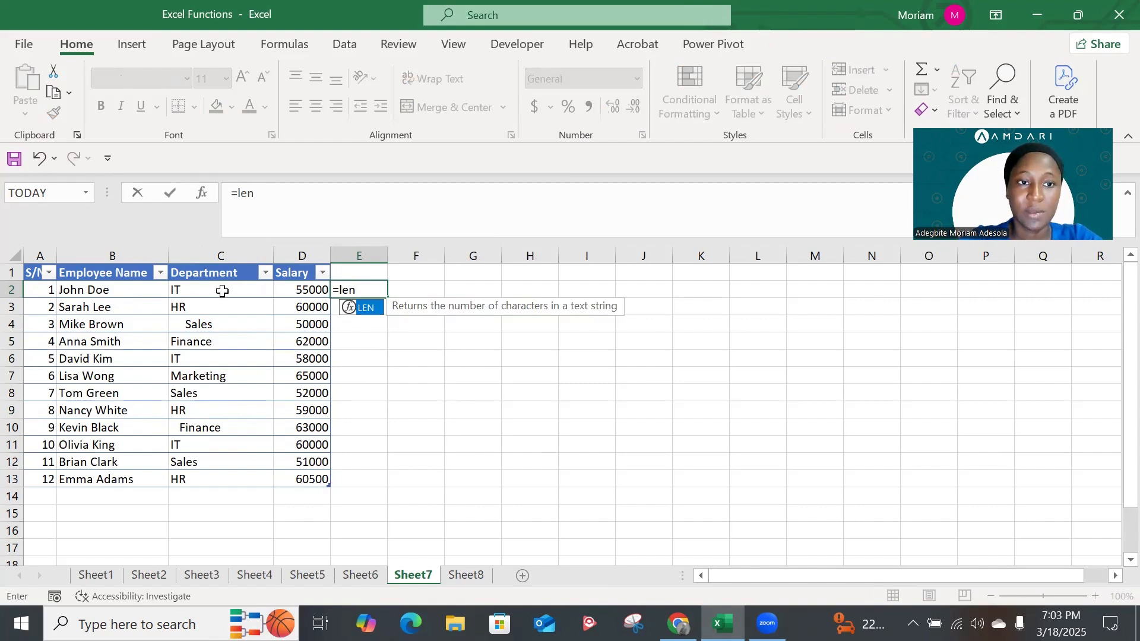
key(Tab)
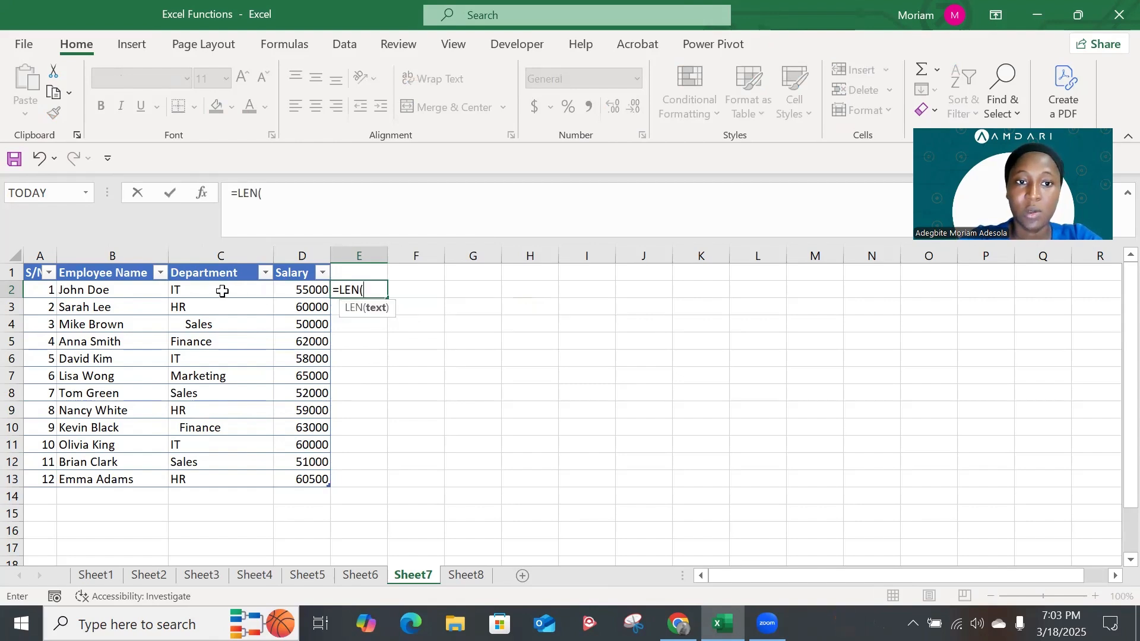
click(222, 291)
key(Return)
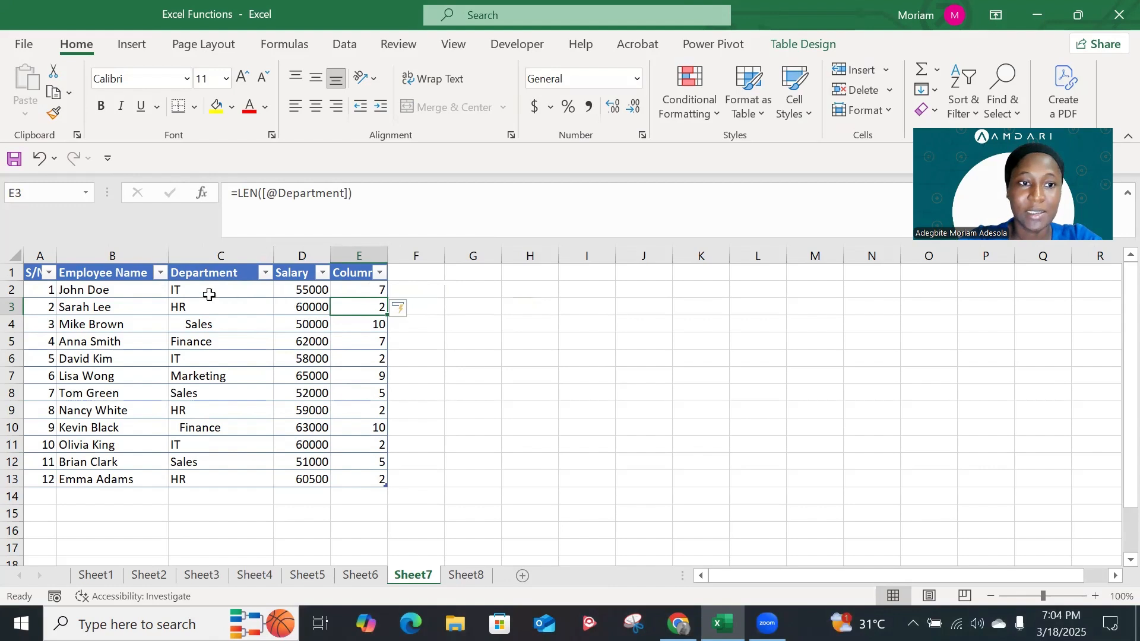
Enter a UNIQUE formula in I3 listing the distinct values of Table313[Department]
click(577, 307)
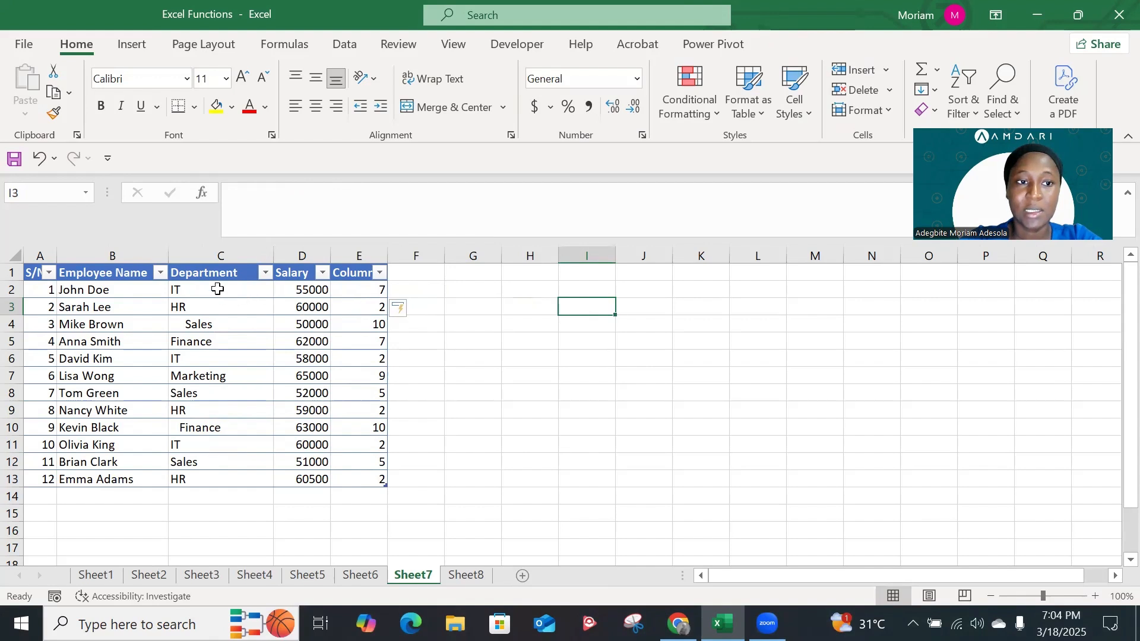
text(=)
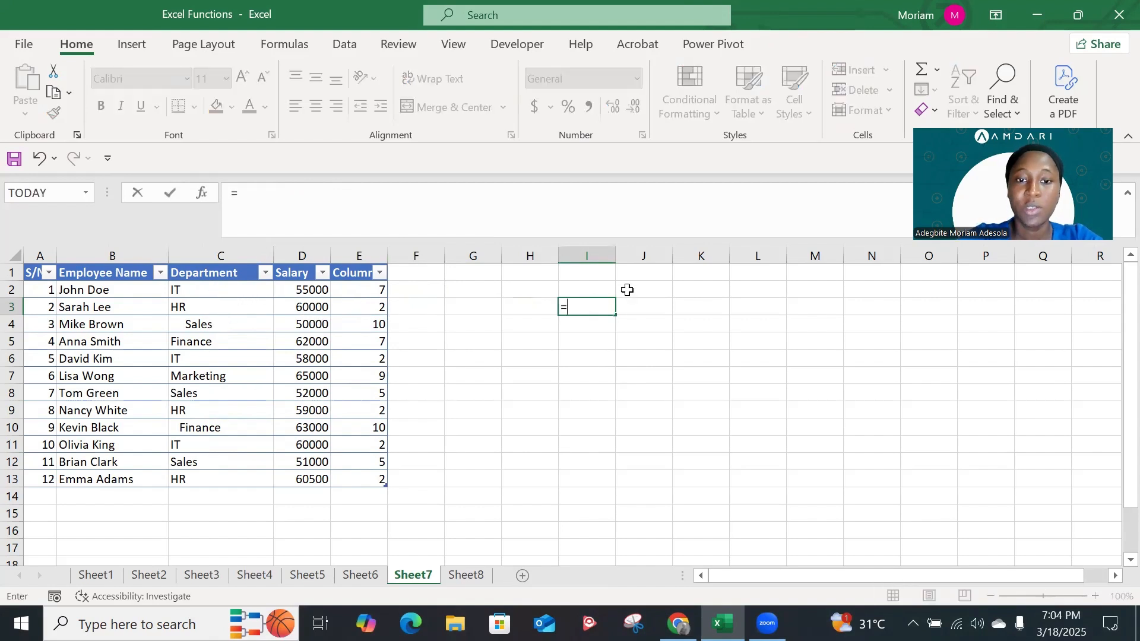
text(un)
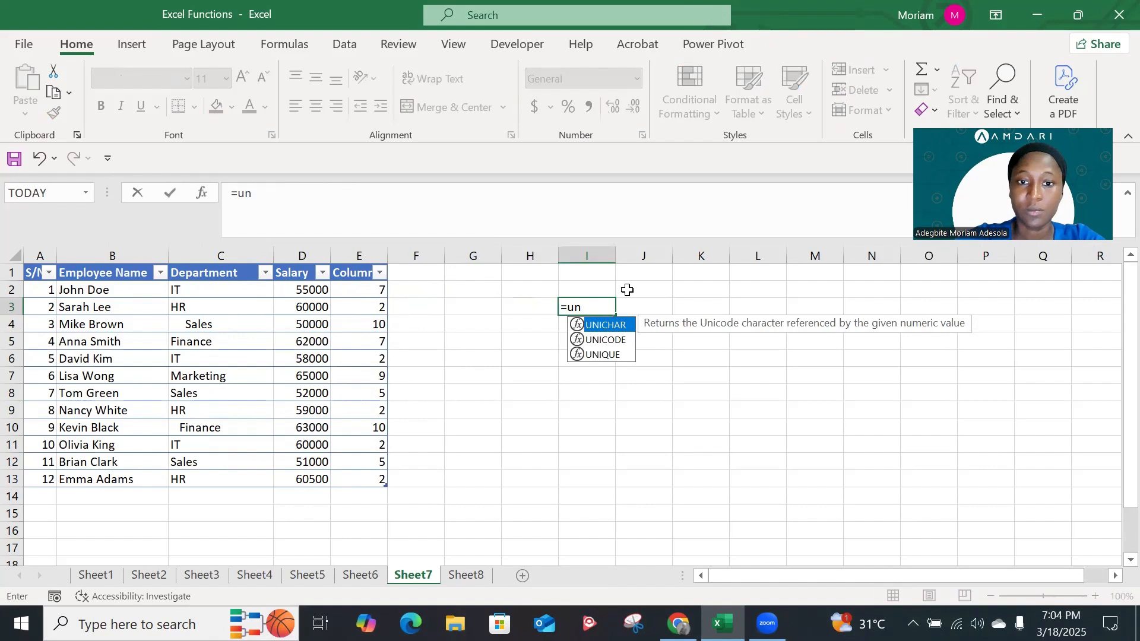
key(Down)
key(Down)
key(Tab)
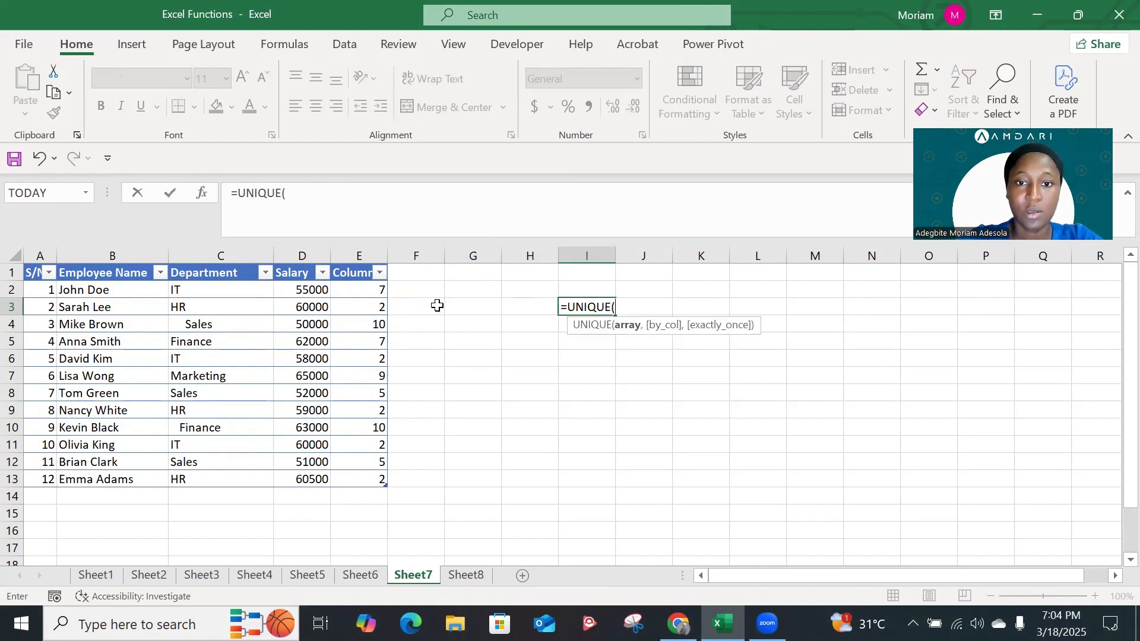
click(225, 289)
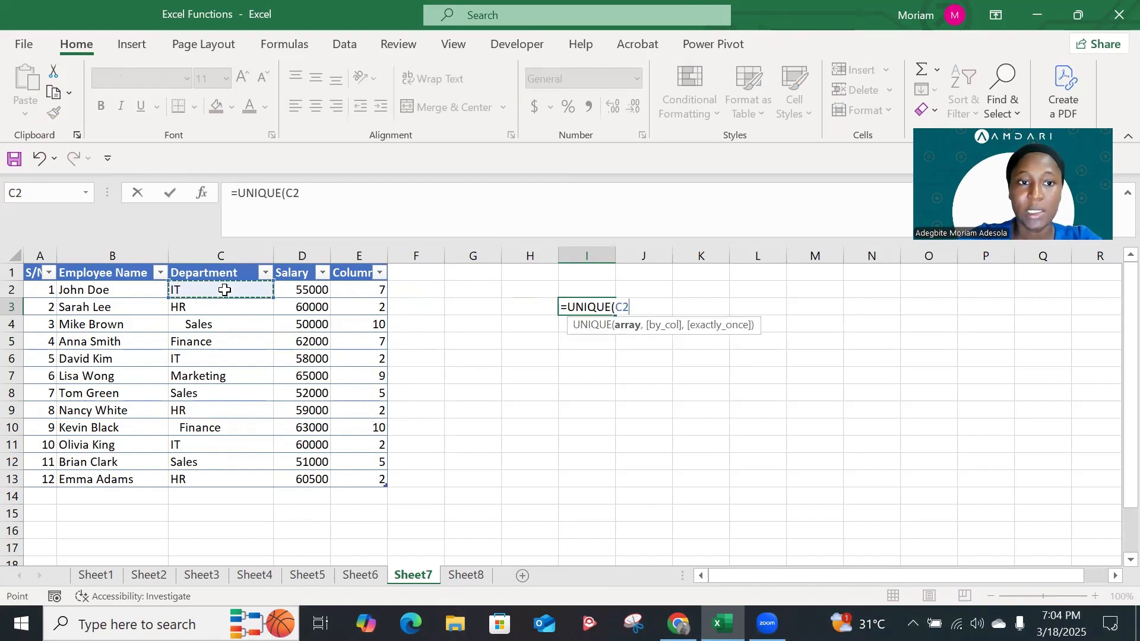
key(shift+Down)
key(shift+Down)
key(shift+Down)
key(shift+Down)
key(shift+Down)
key(shift+Down)
key(shift+Down)
key(shift+Down)
key(shift+Down)
key(shift+Down)
key(shift+Down)
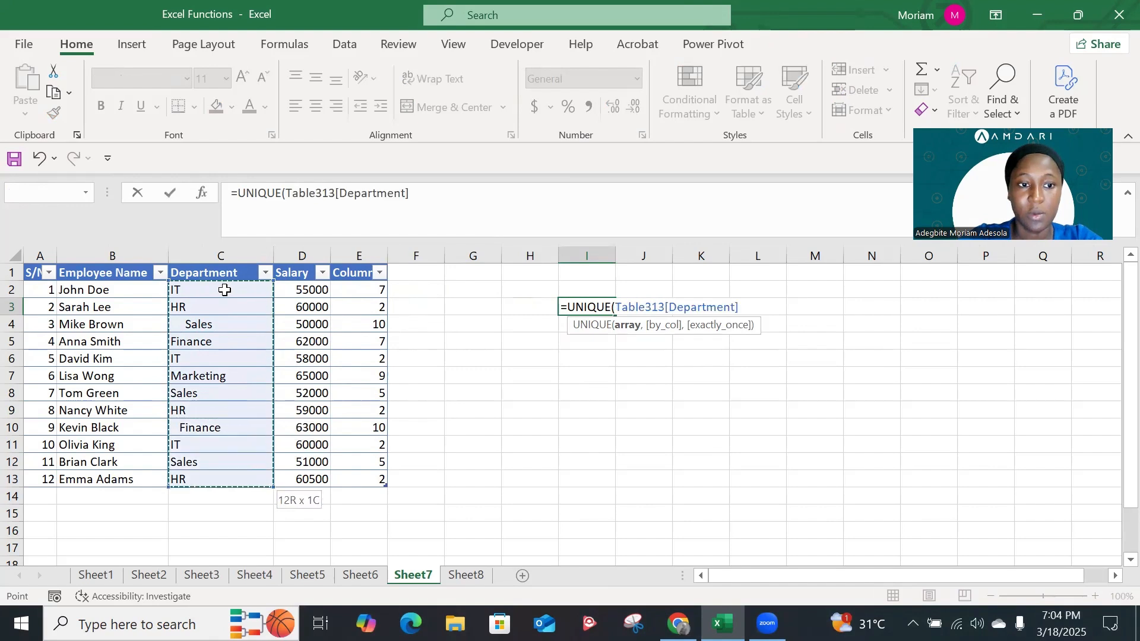
text())
key(Return)
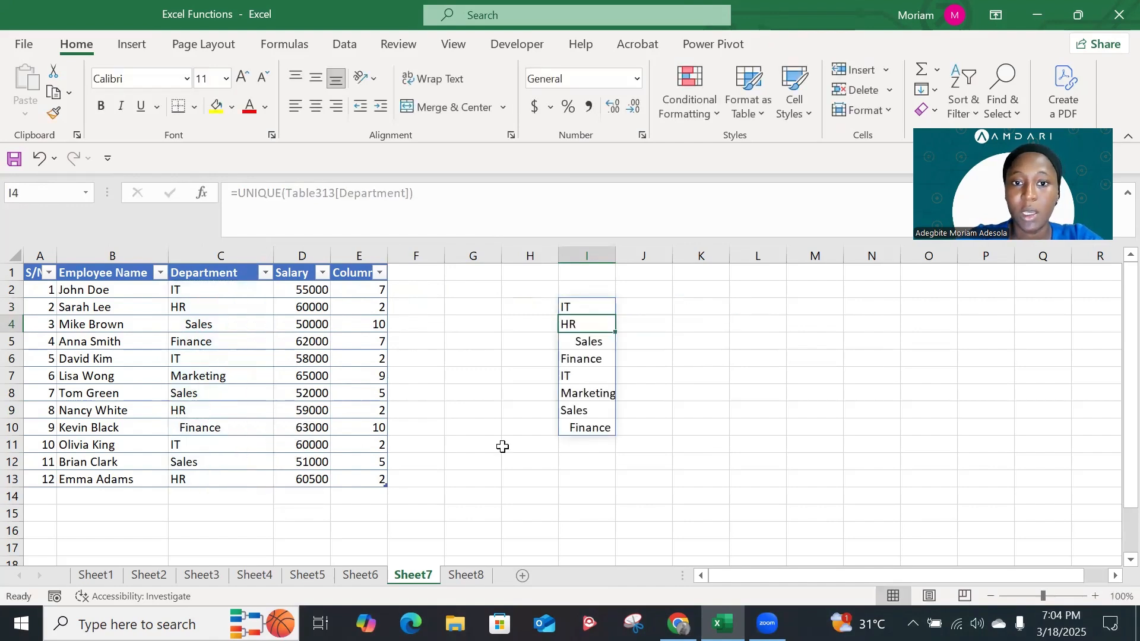
click(584, 308)
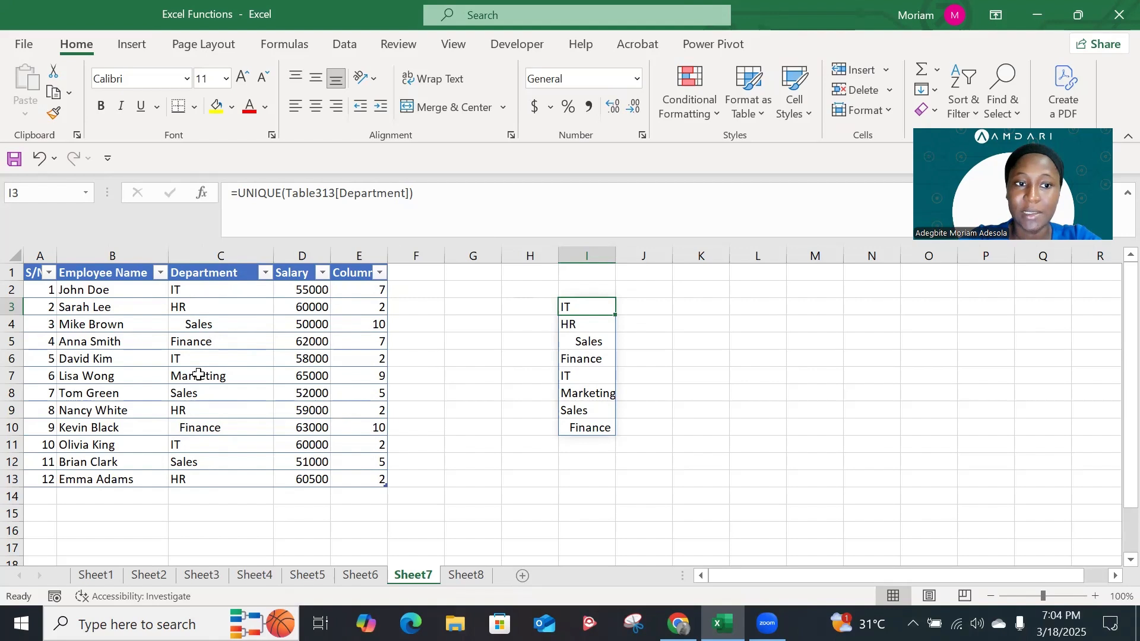
click(402, 292)
text(=)
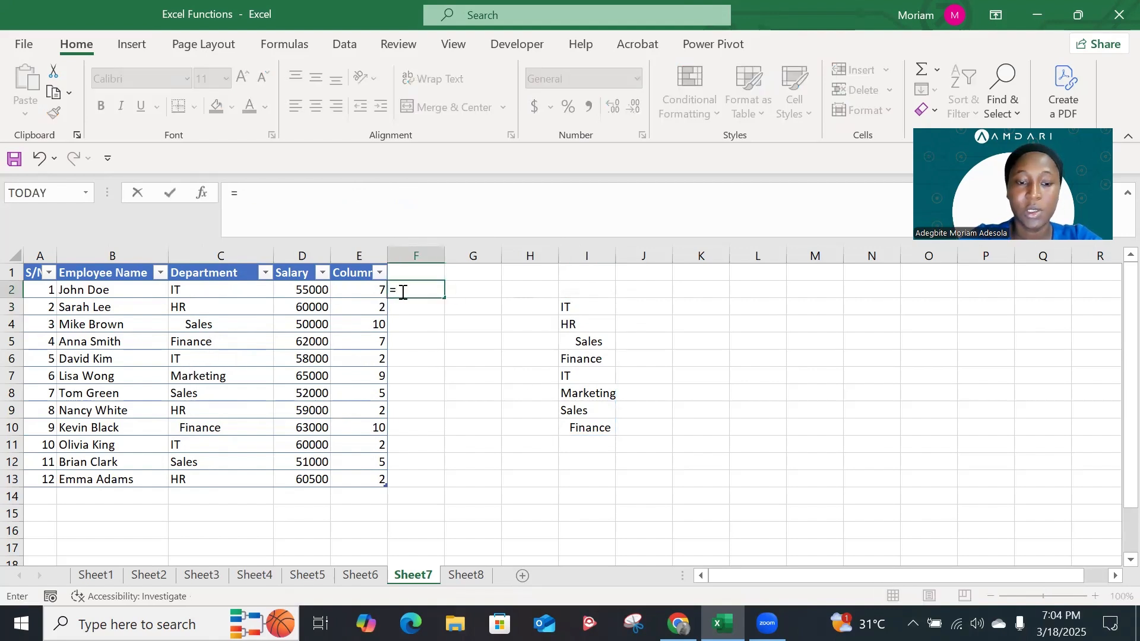
text(trim)
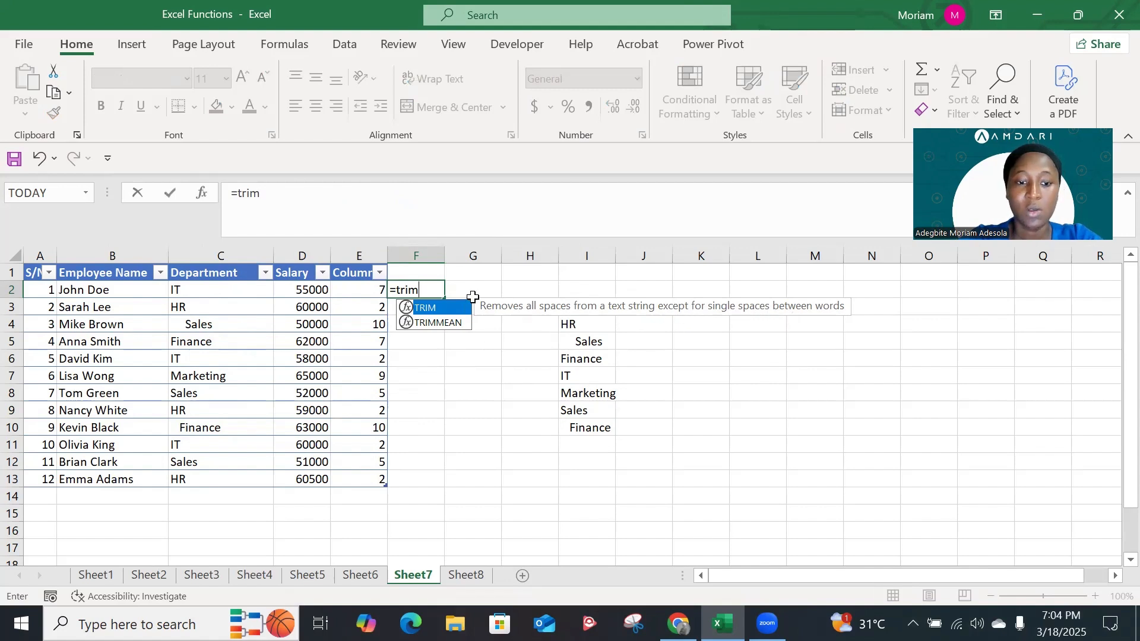
key(Tab)
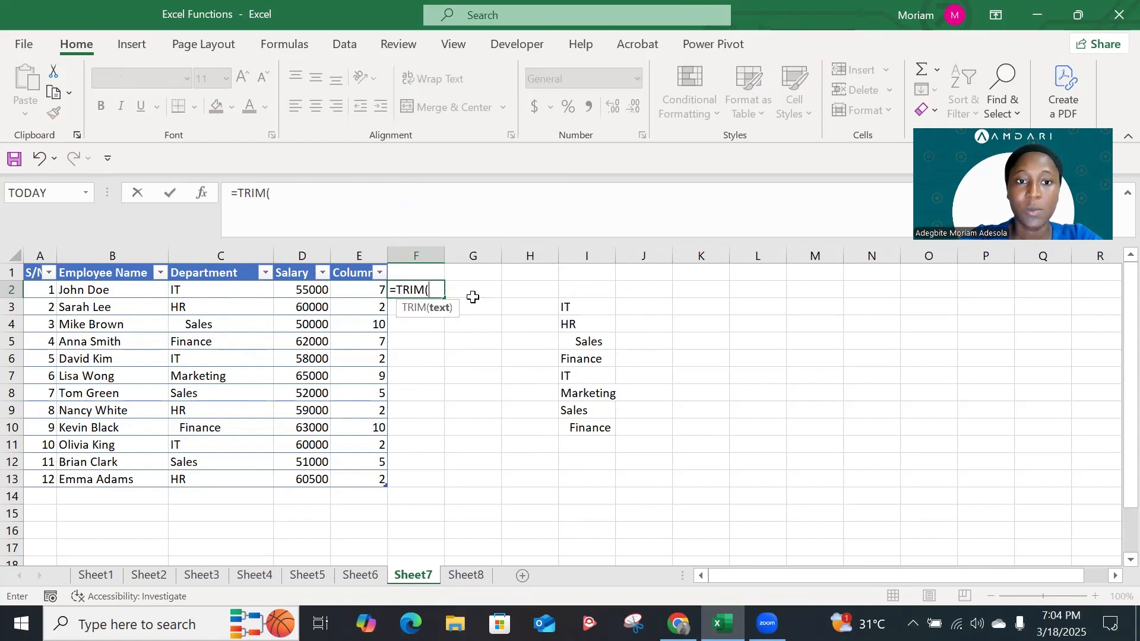
click(228, 291)
text())
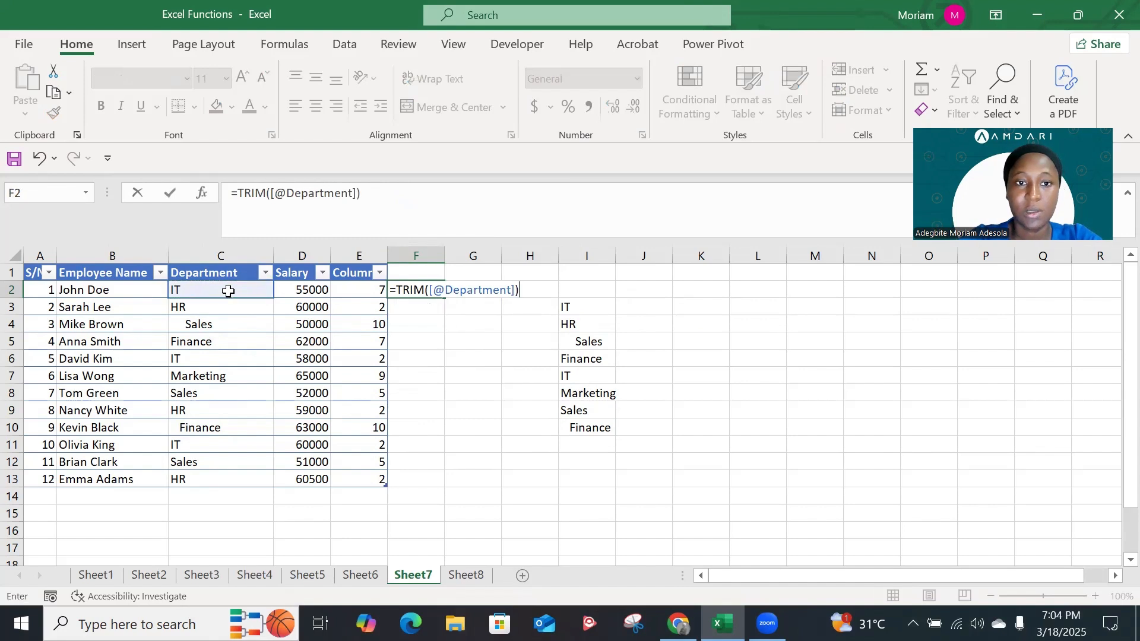
key(Return)
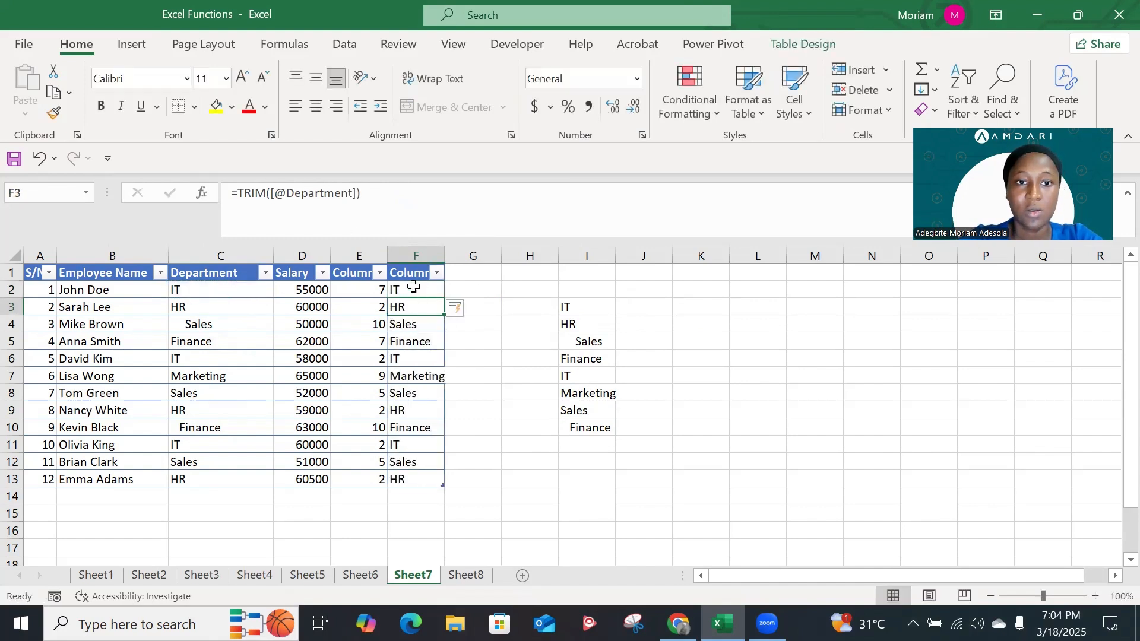
click(460, 289)
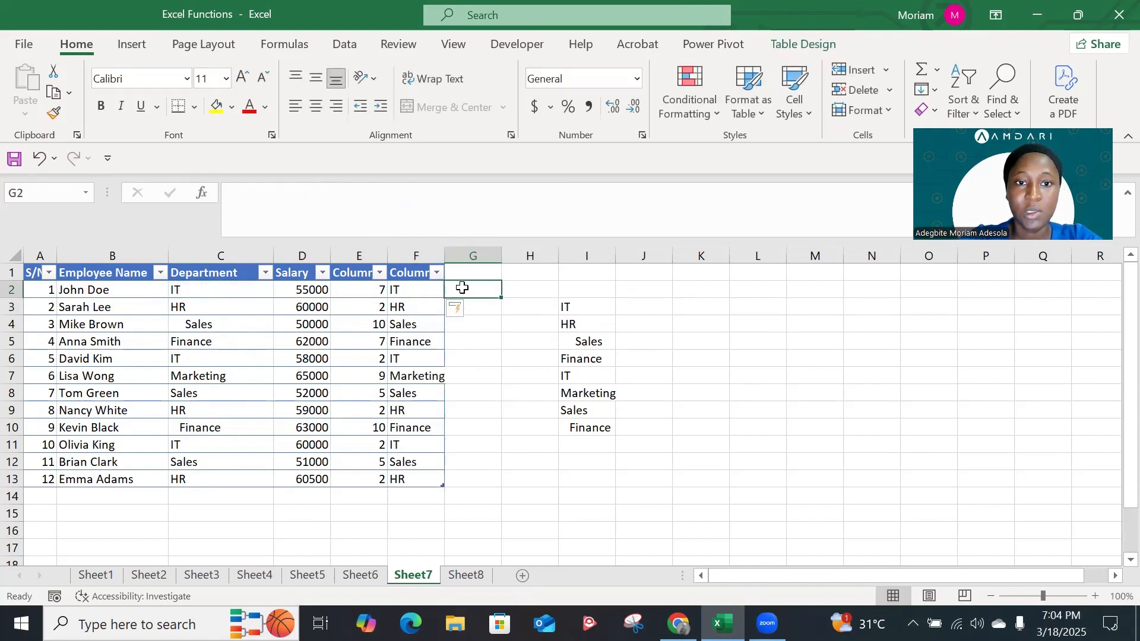
text(=len)
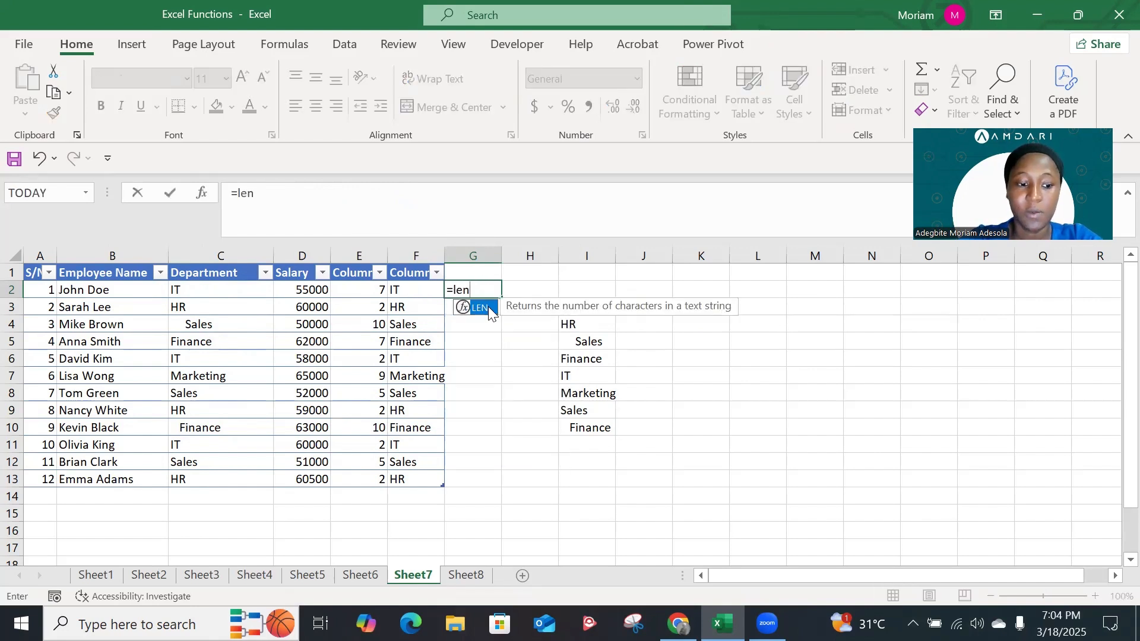
double_click(488, 306)
click(420, 288)
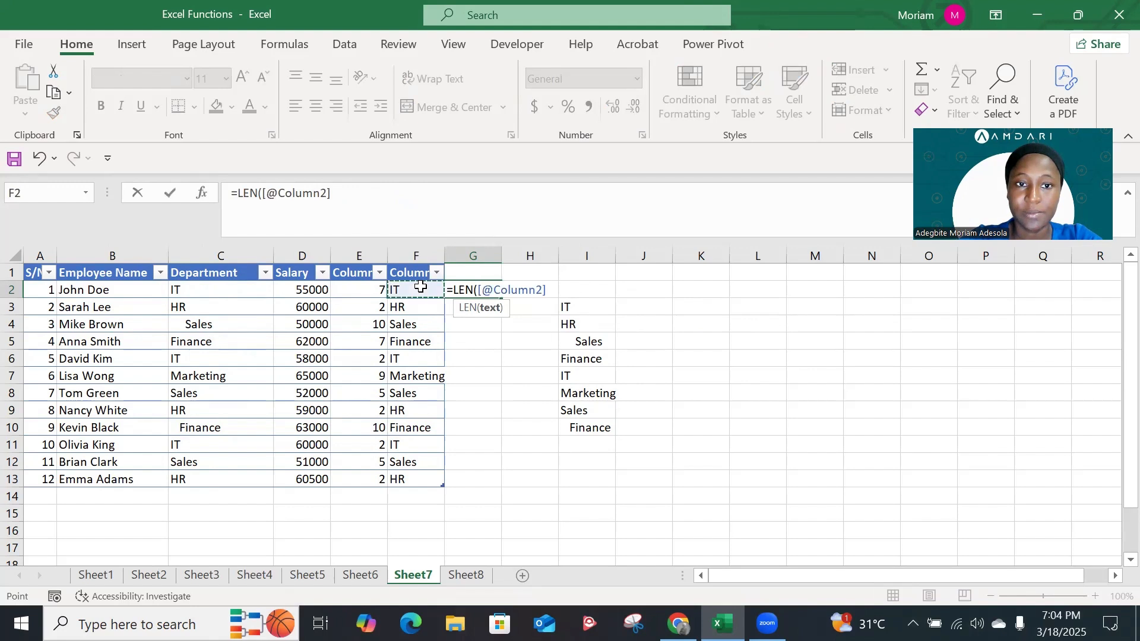
key(Return)
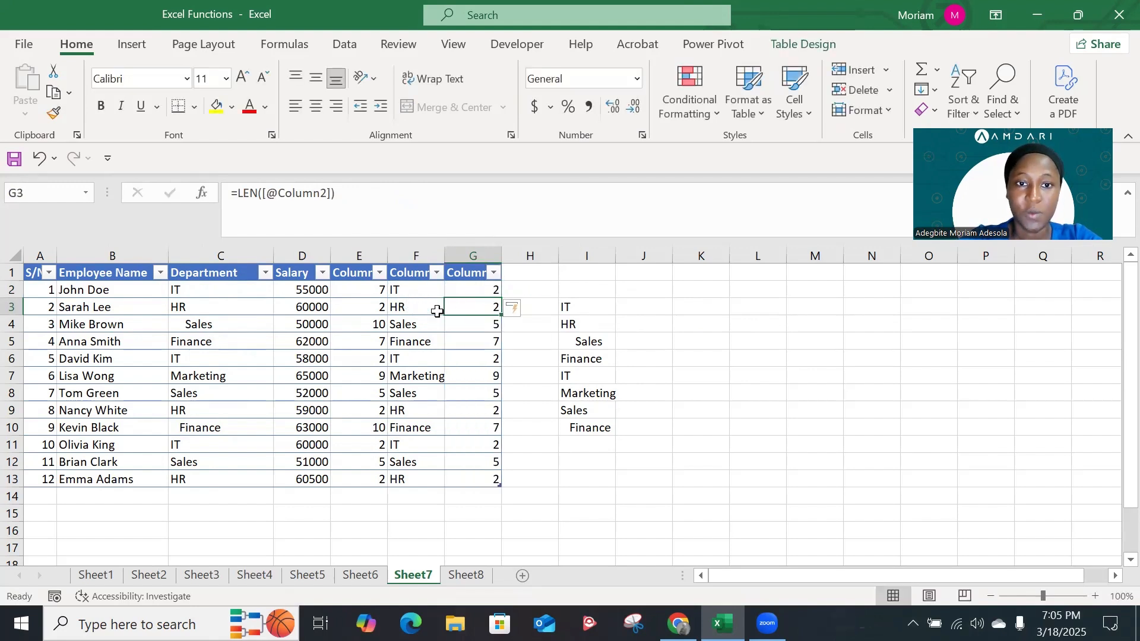
Change the UNIQUE formula in I3 to list the distinct values of the trimmed departments, Table313[Column2]
double_click(576, 307)
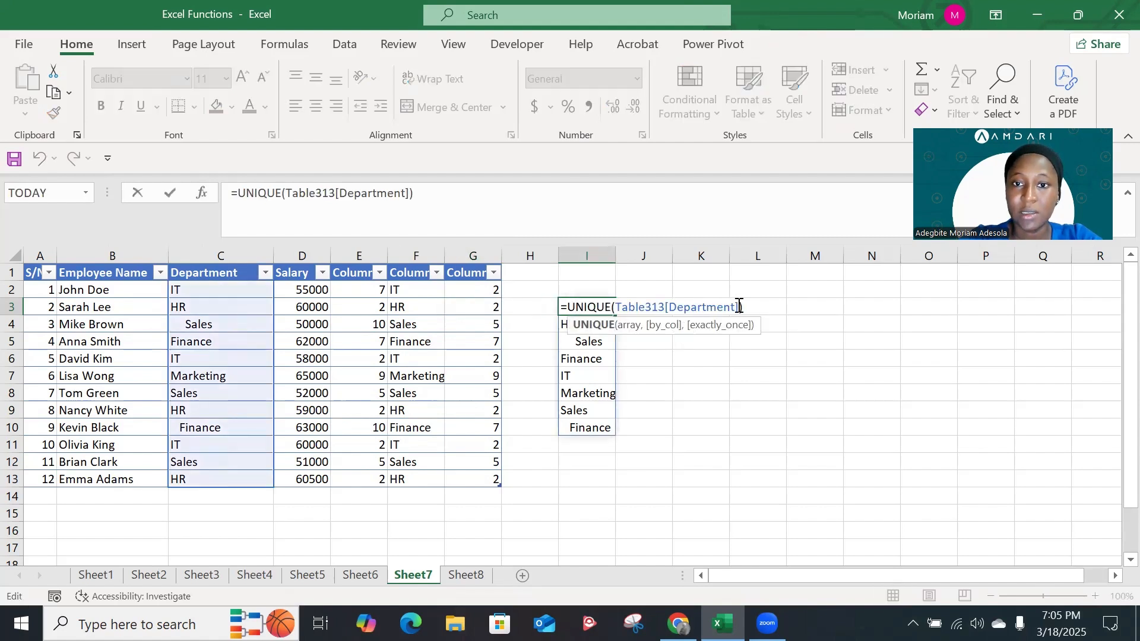
key(BackSpace)
key(BackSpace)
key(BackSpace)
key(BackSpace)
key(BackSpace)
key(BackSpace)
key(BackSpace)
key(BackSpace)
key(BackSpace)
key(BackSpace)
key(BackSpace)
key(BackSpace)
key(BackSpace)
key(BackSpace)
key(BackSpace)
key(BackSpace)
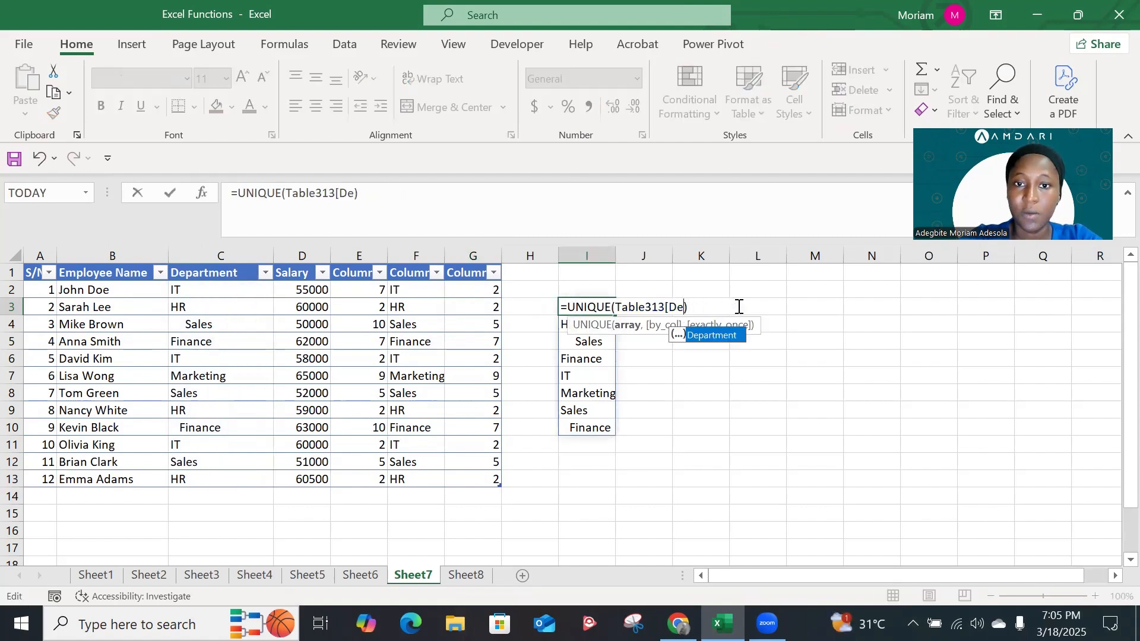
key(BackSpace)
key(BackSpace)
key(BackSpace)
key(BackSpace)
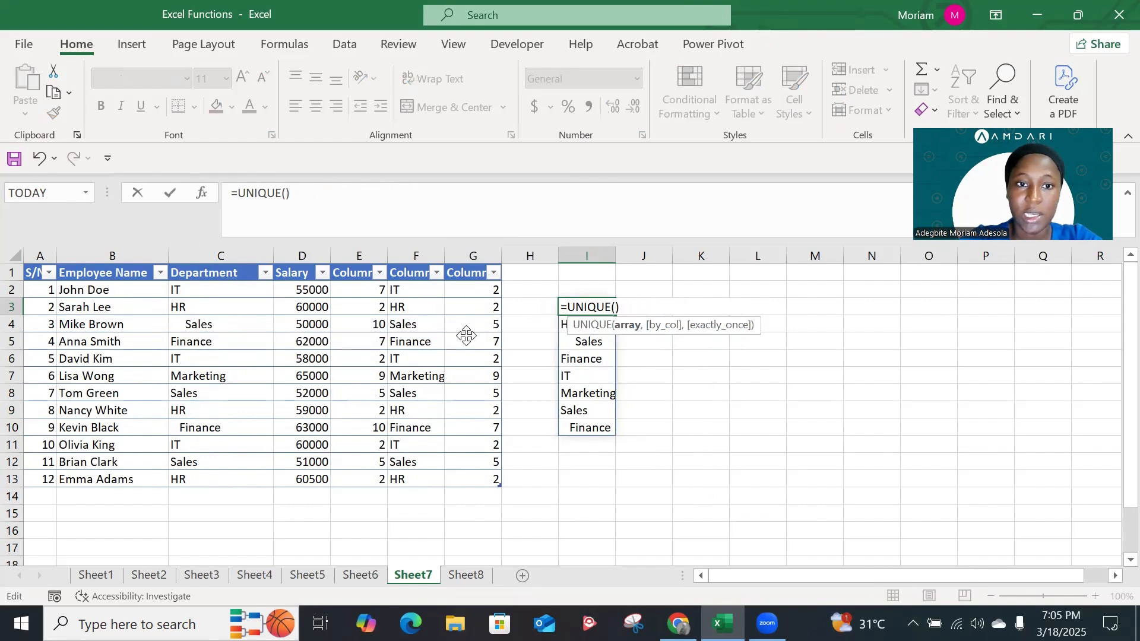
click(412, 289)
drag(412, 289, 416, 479)
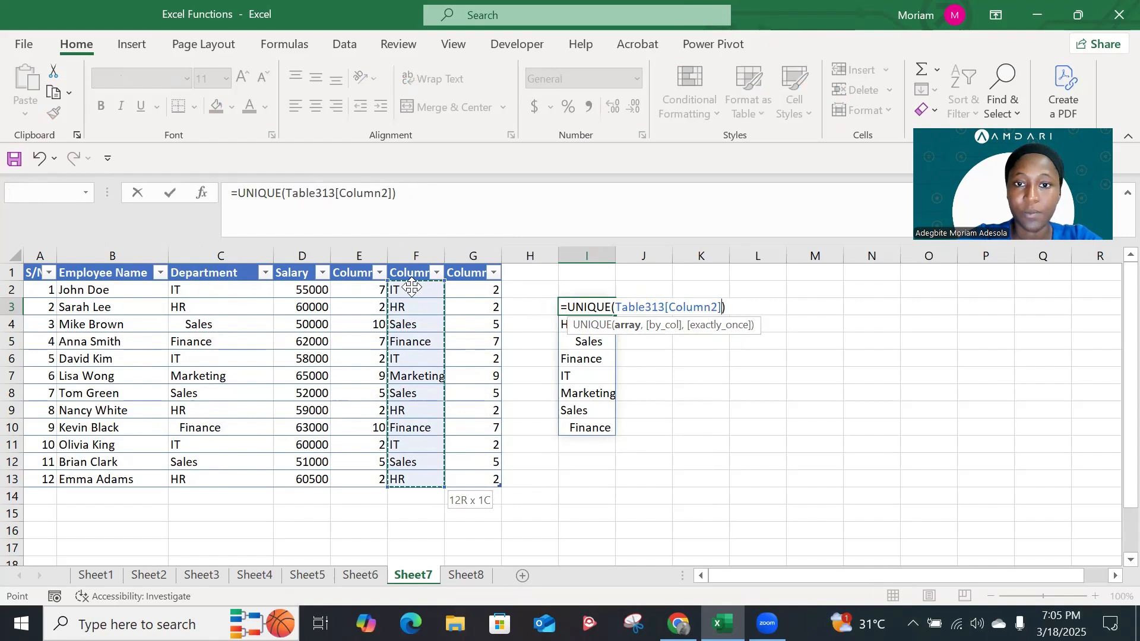
key(Return)
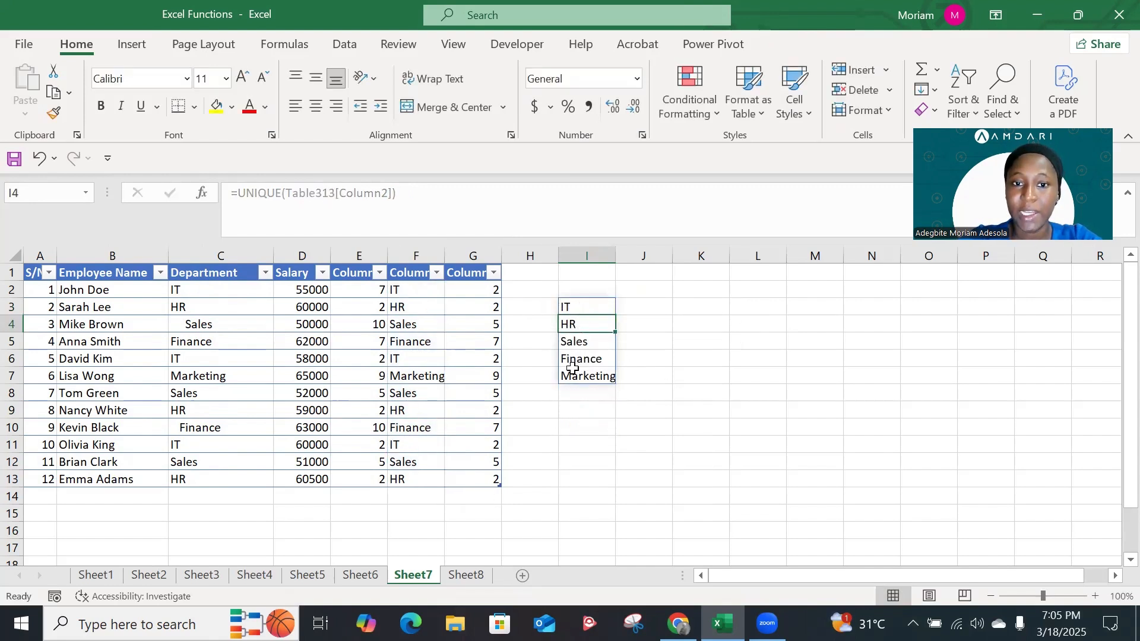
click(591, 375)
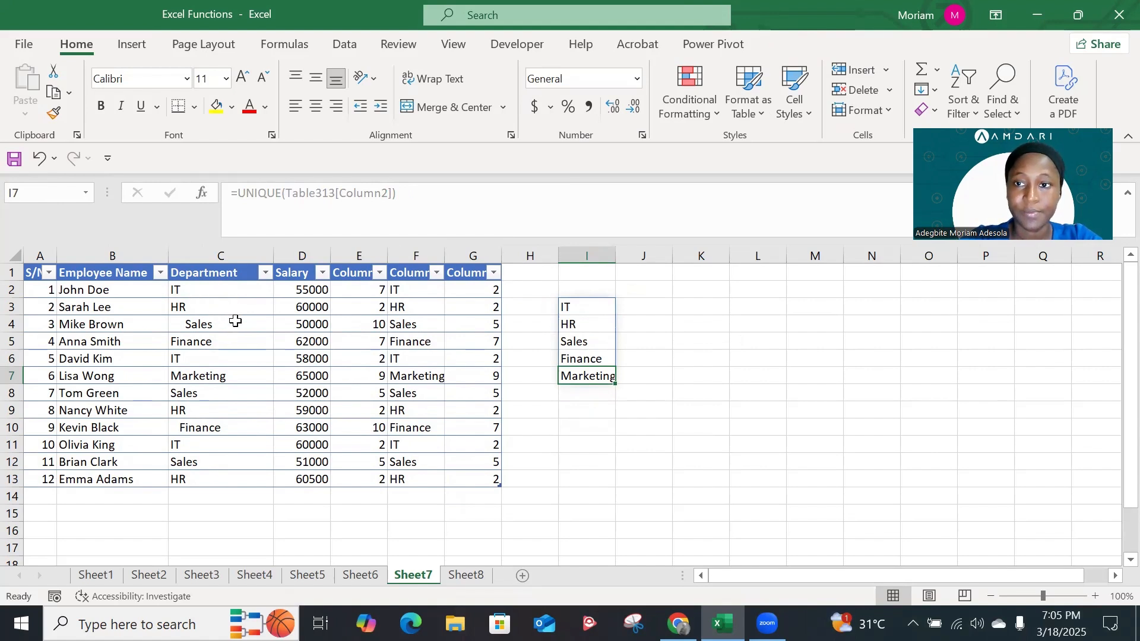
On Sheet8, enter a DAYS formula in C2 using the row's [@[End Date]] and [@[Start Date]]
click(466, 574)
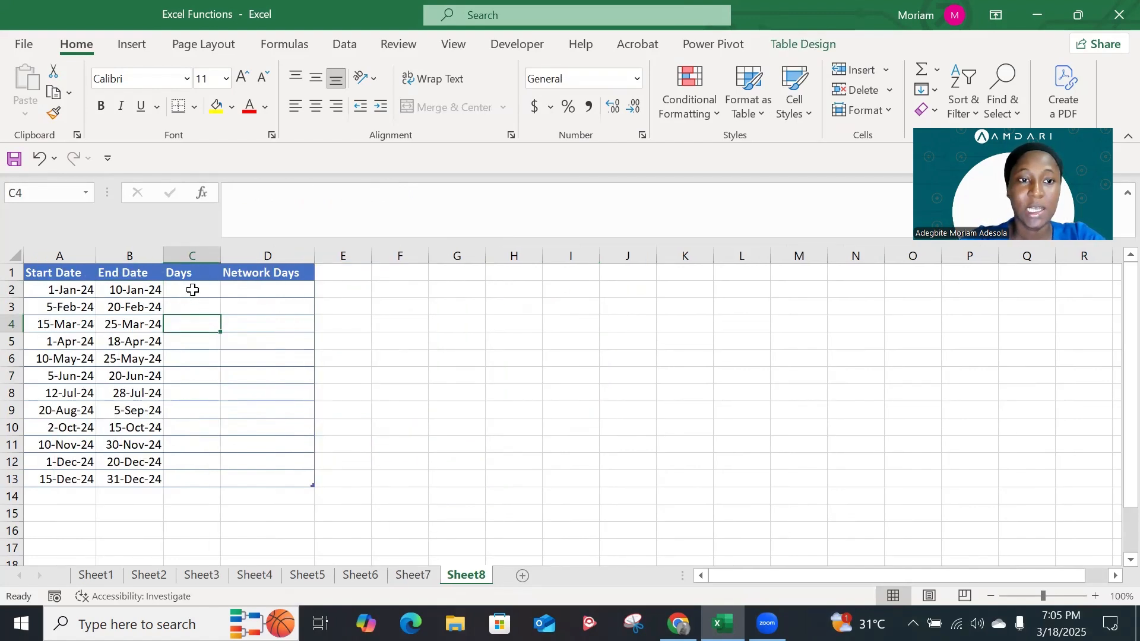
click(193, 290)
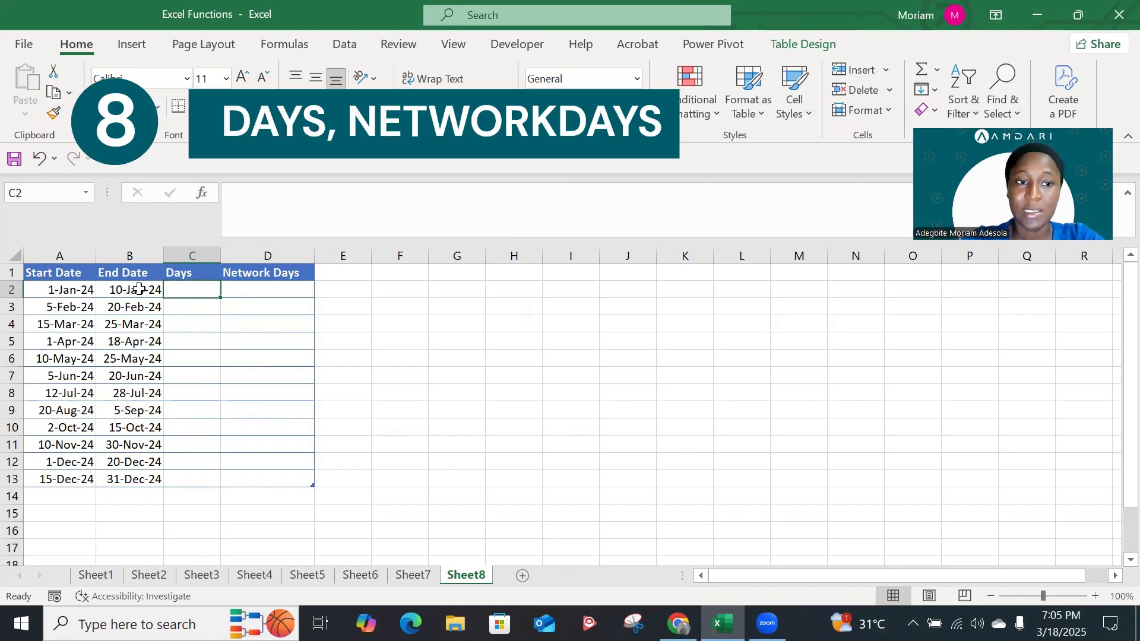
text(=)
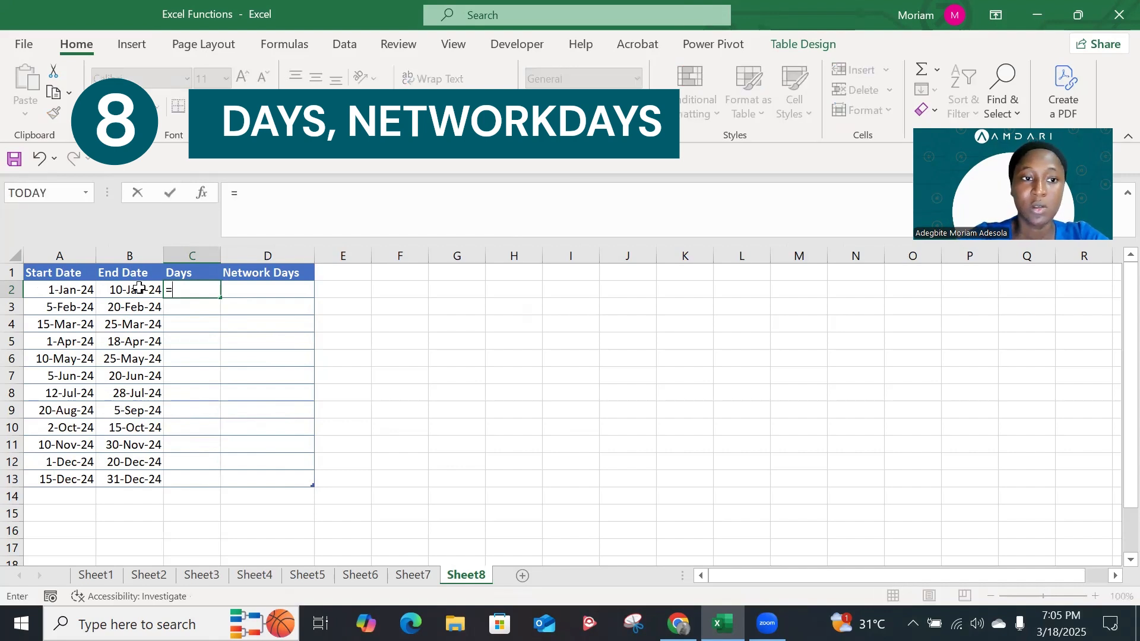
text(day)
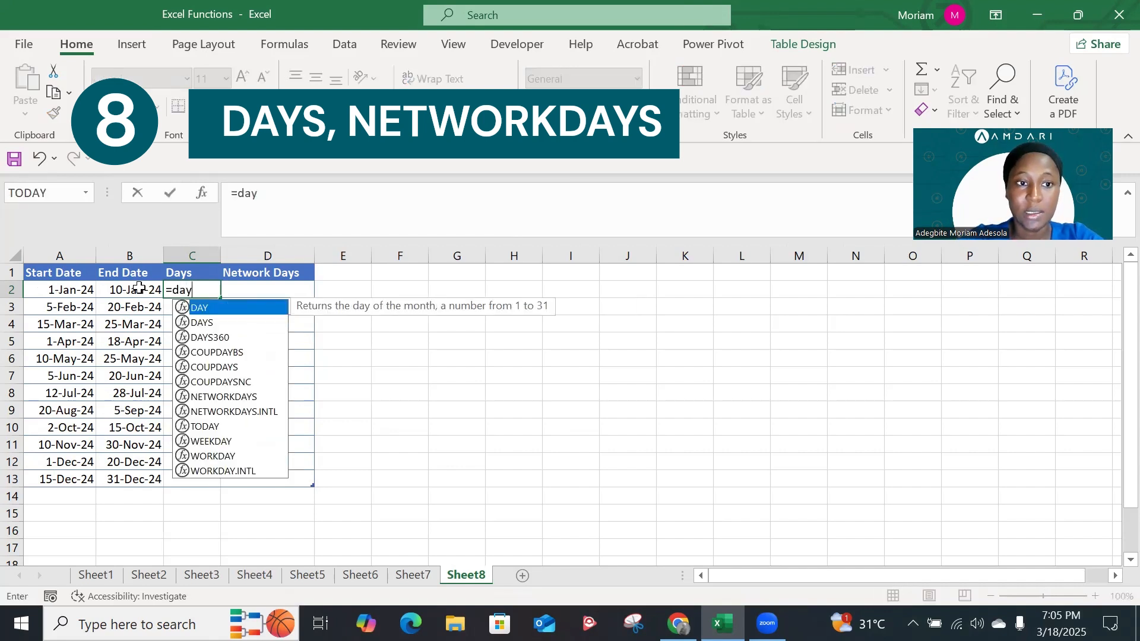
key(Down)
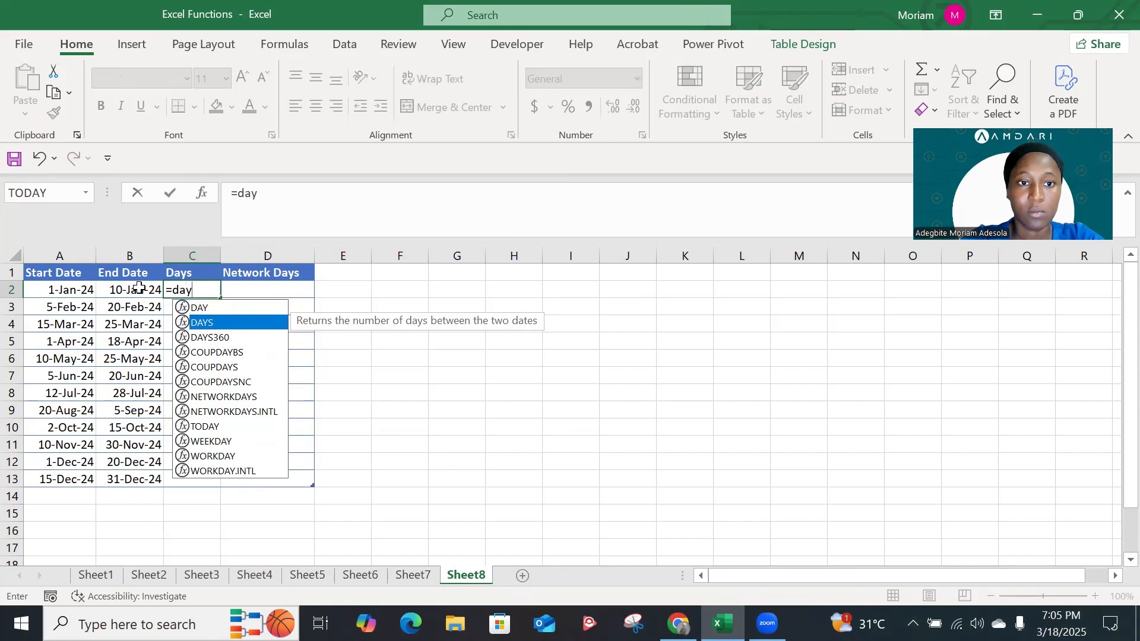
key(Tab)
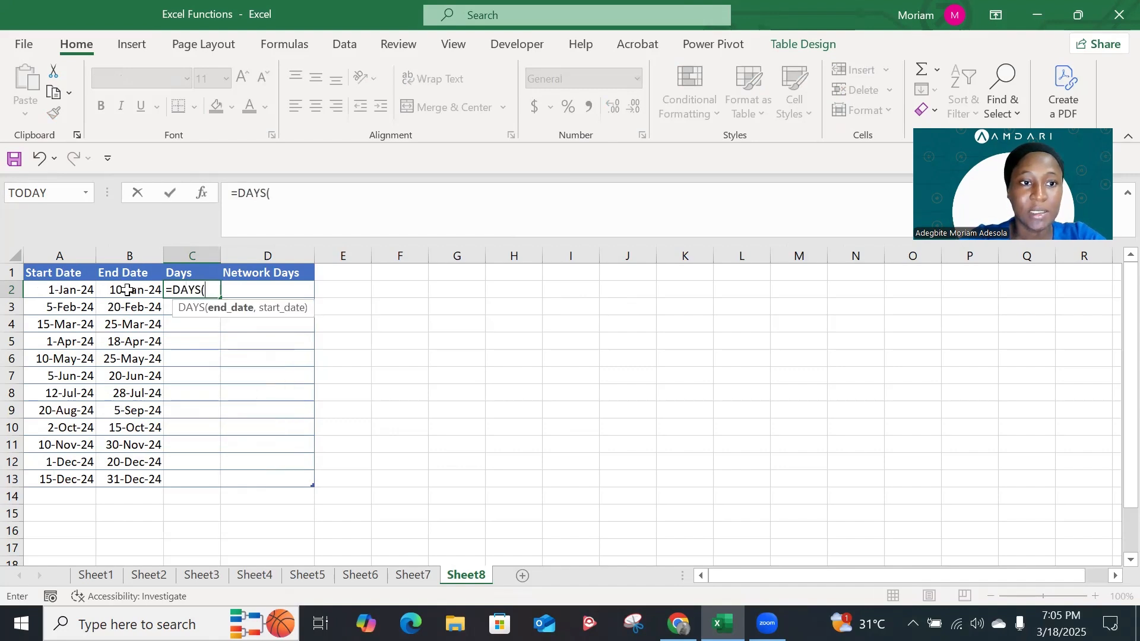
click(127, 290)
text(,)
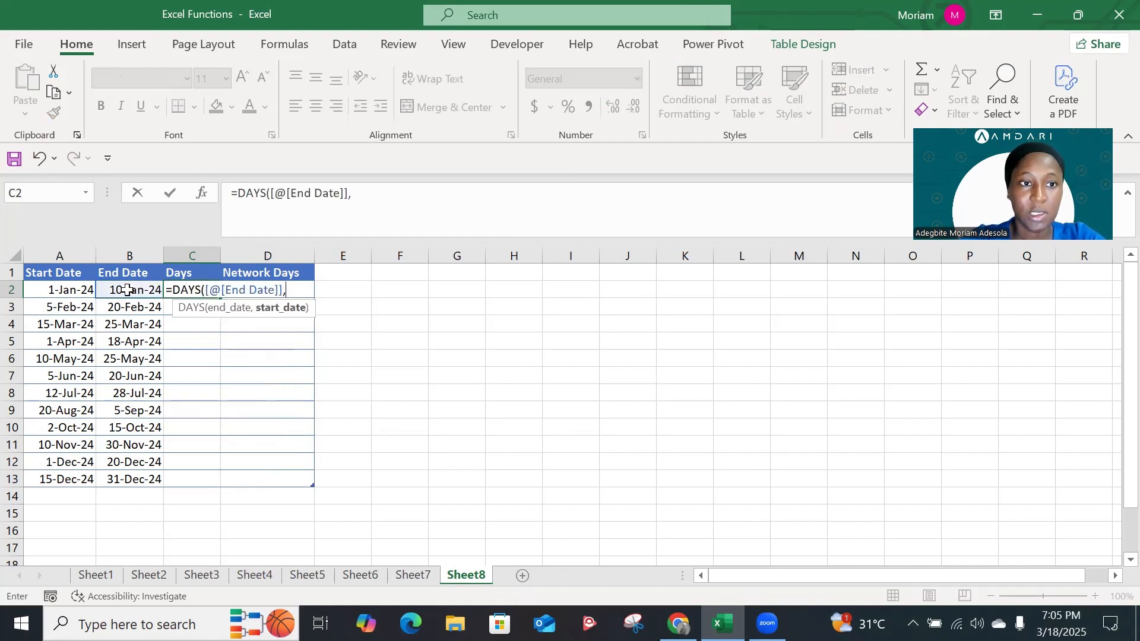
click(73, 289)
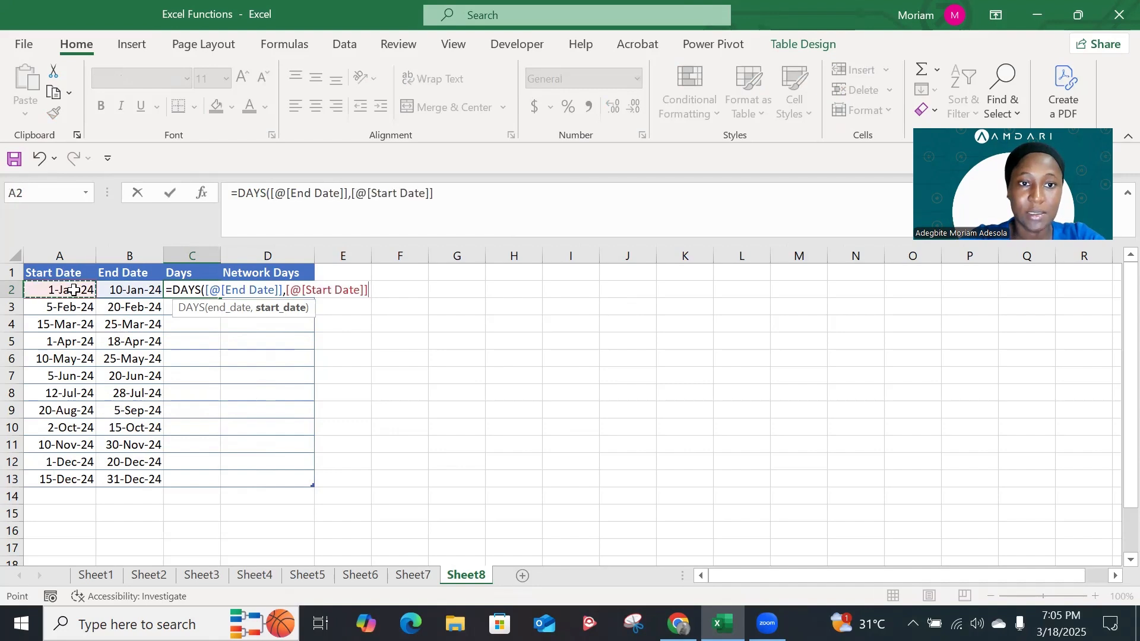
text())
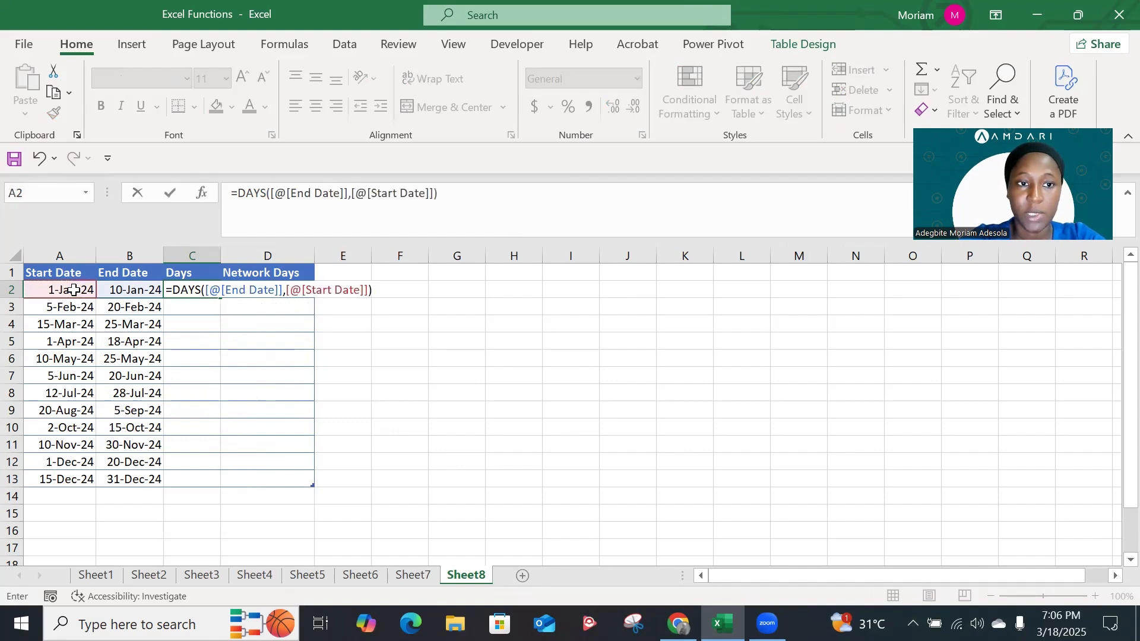
key(Return)
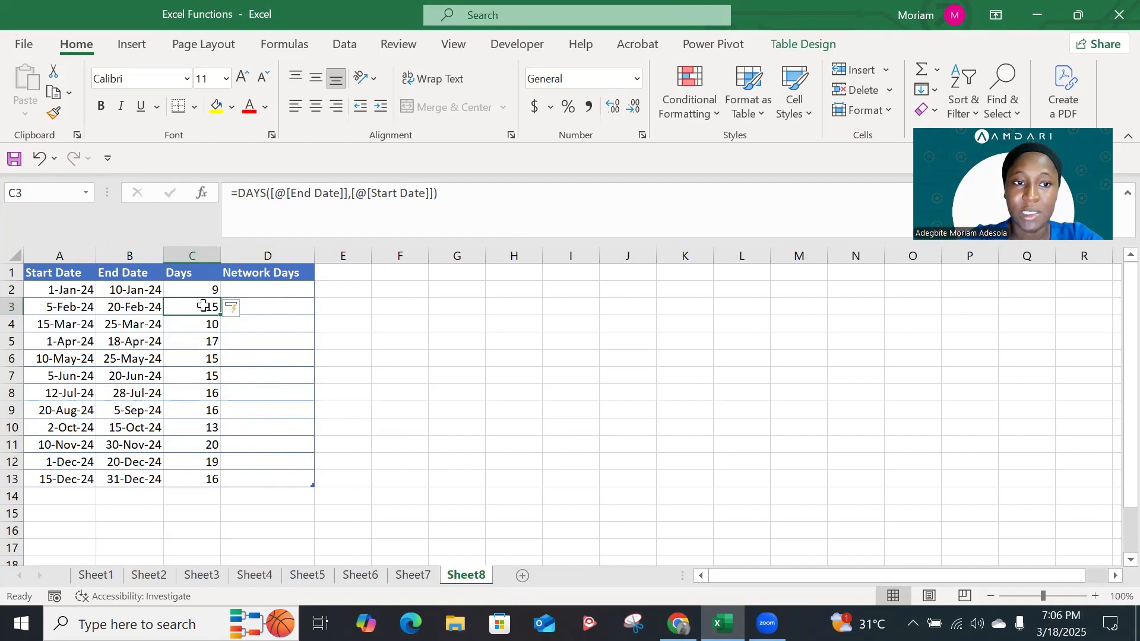
click(154, 289)
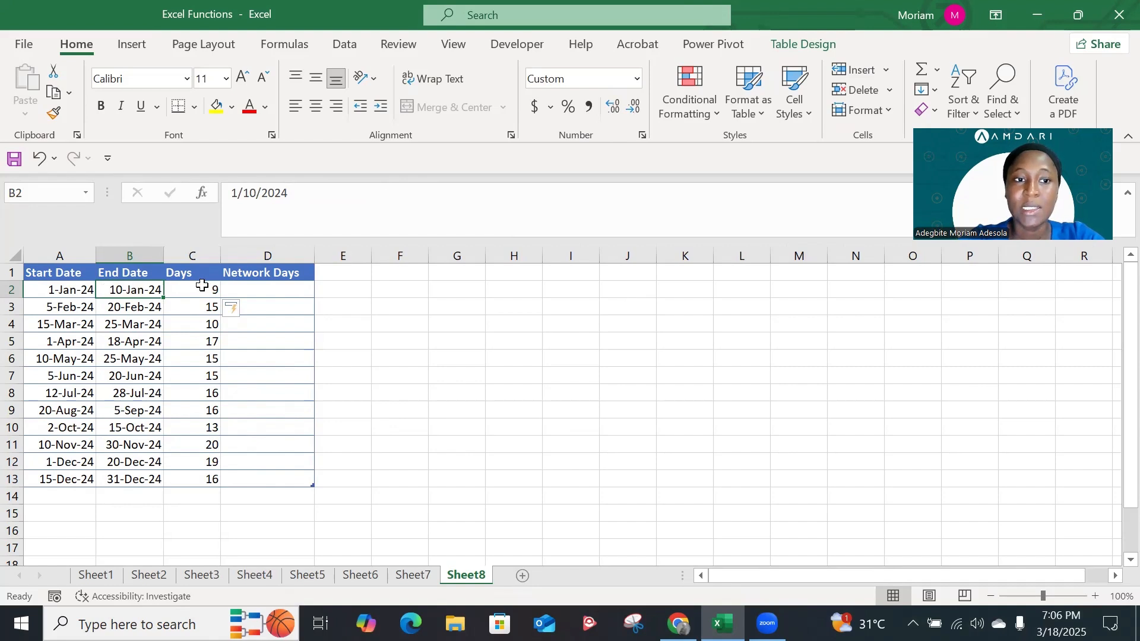
Enter a NETWORKDAYS formula in D2 counting the workdays from the row's [@[Start Date]] to its [@[End Date]]
click(244, 291)
text(=)
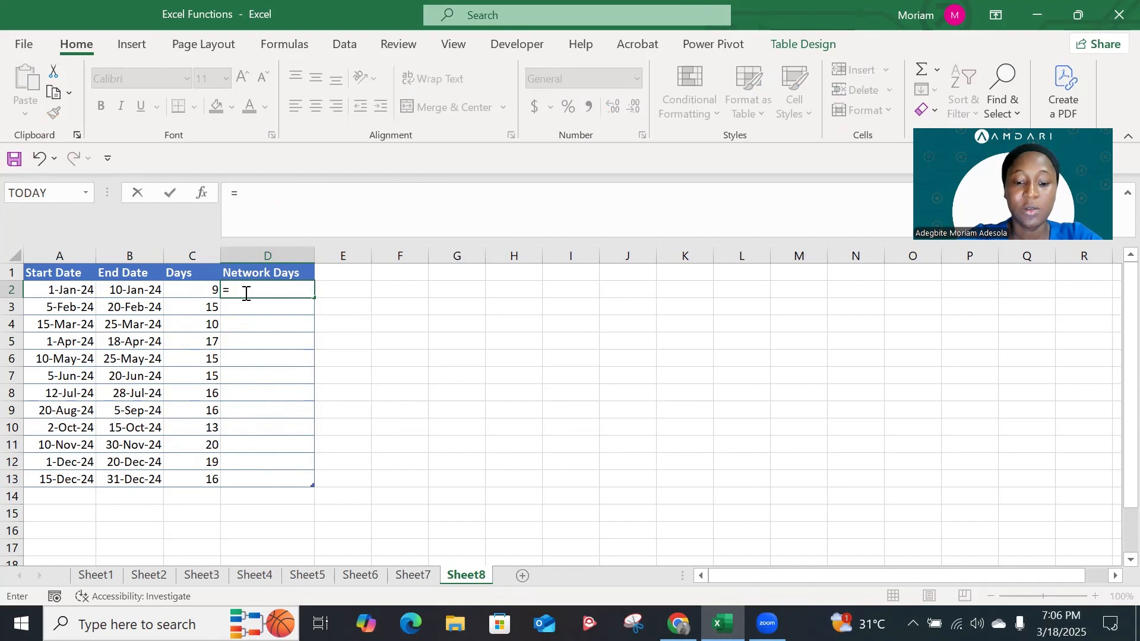
text(net)
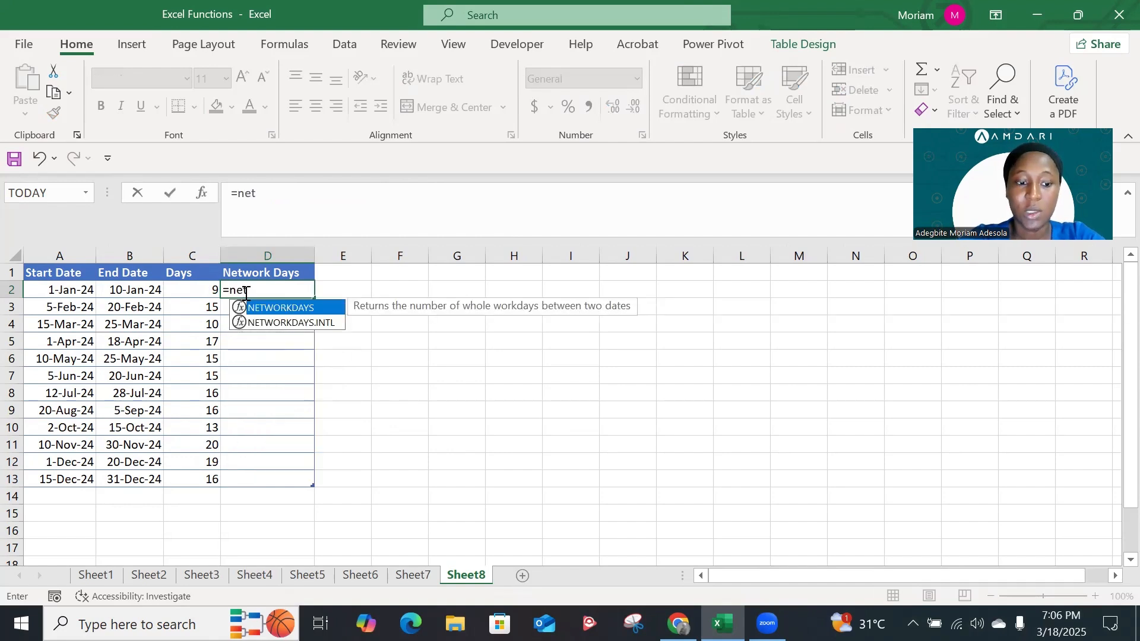
key(Tab)
key(BackSpace)
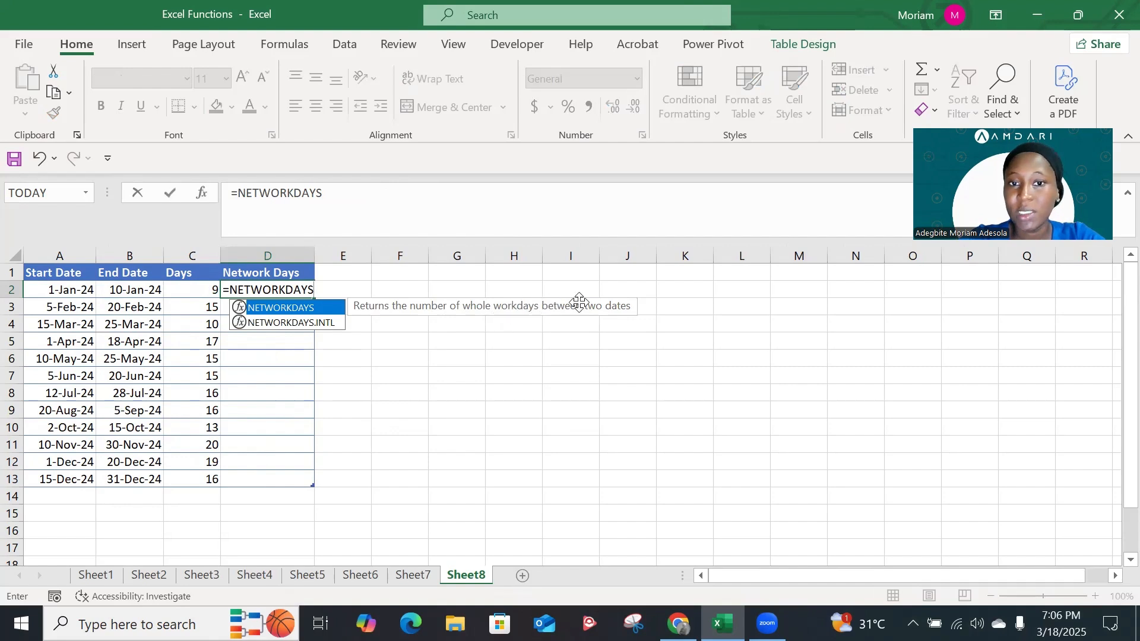
key(Tab)
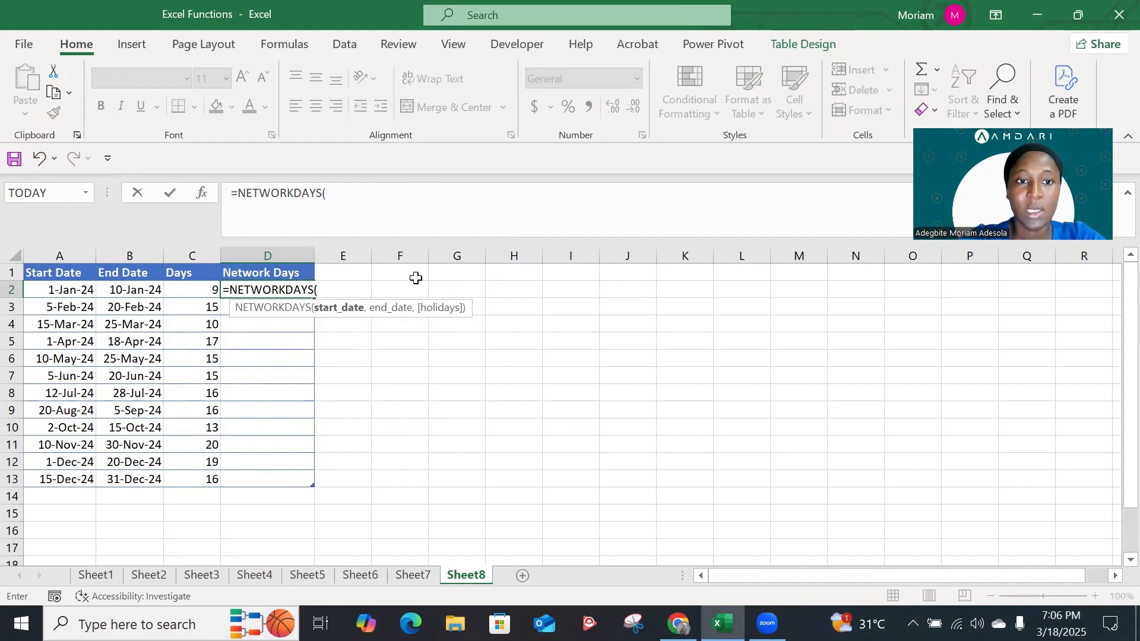
click(78, 287)
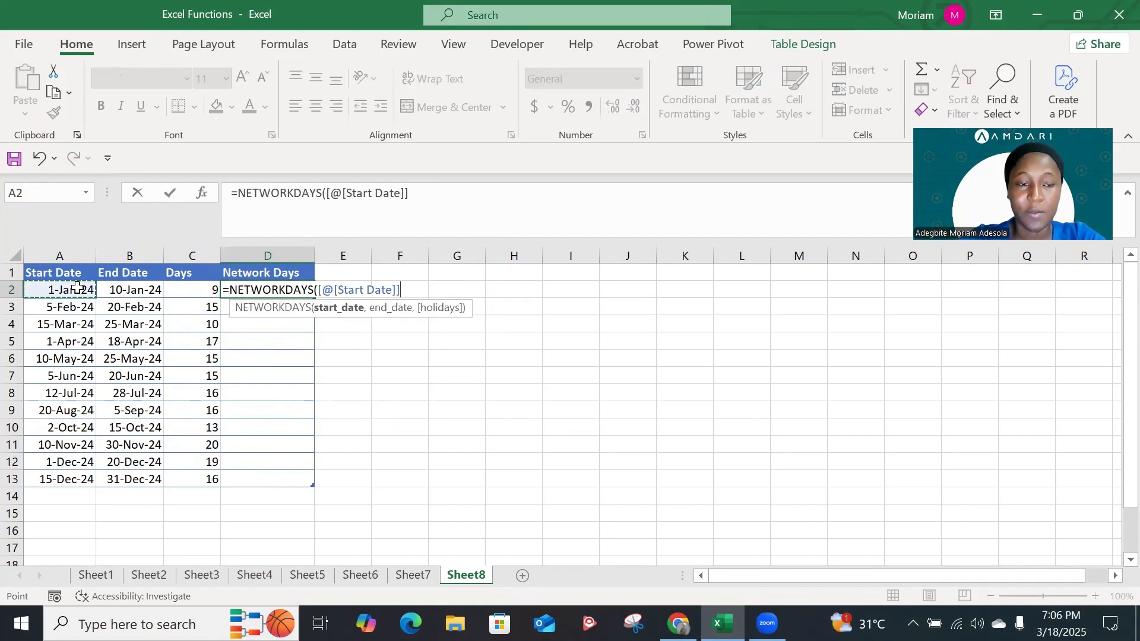
text(,)
click(123, 290)
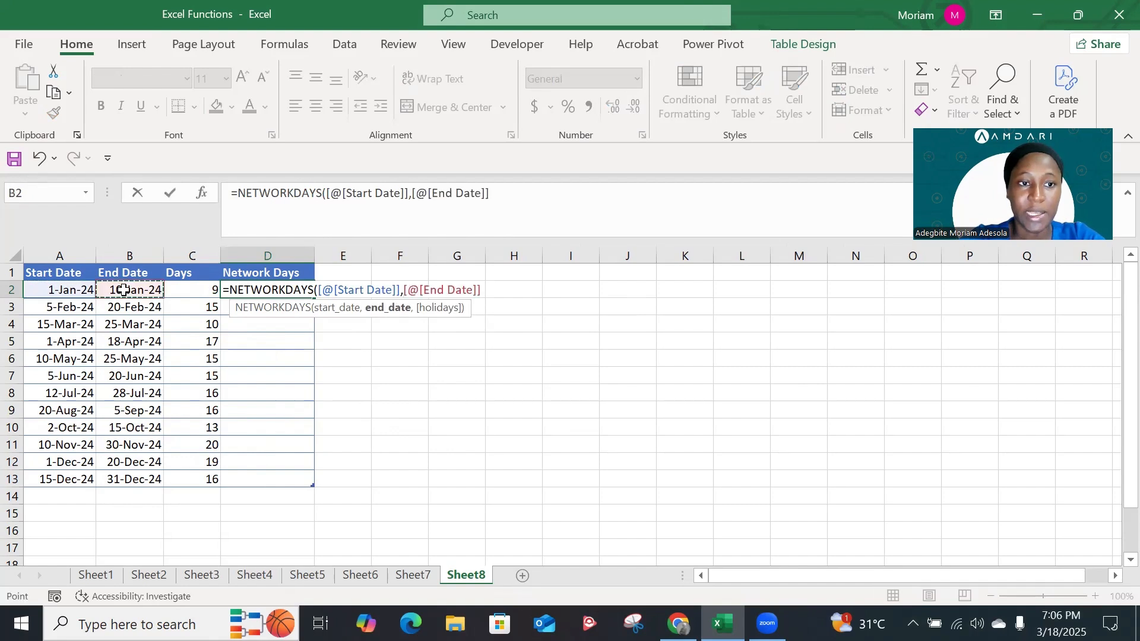
text())
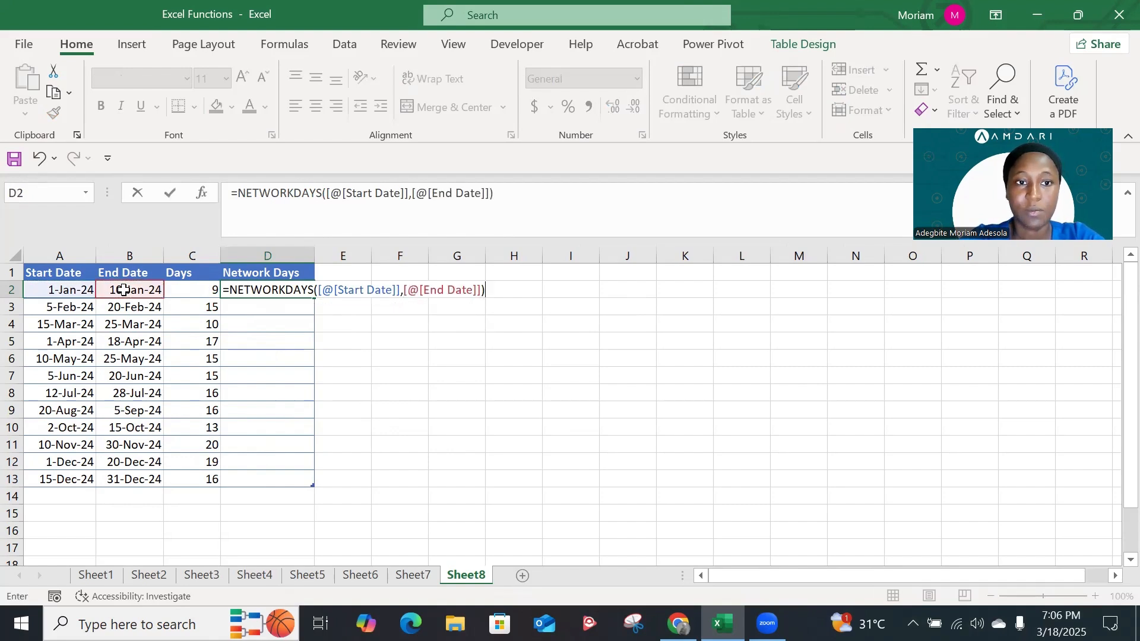
key(Return)
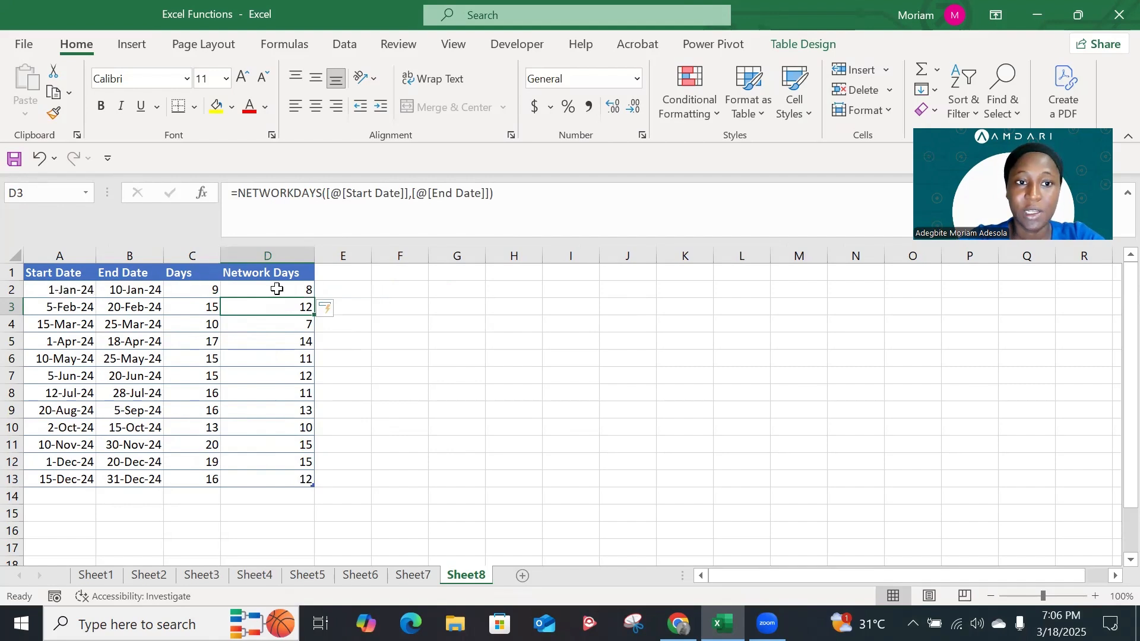
Review the Network Days results in column D against the table's start and end dates
click(300, 291)
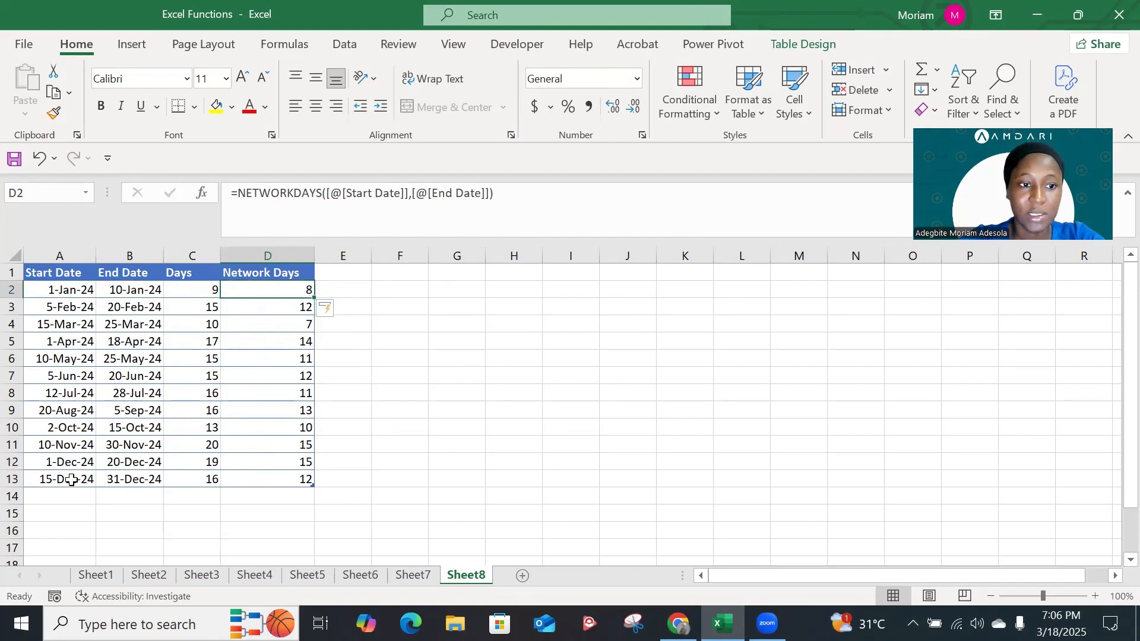
key(ctrl+a)
key(ctrl+a)
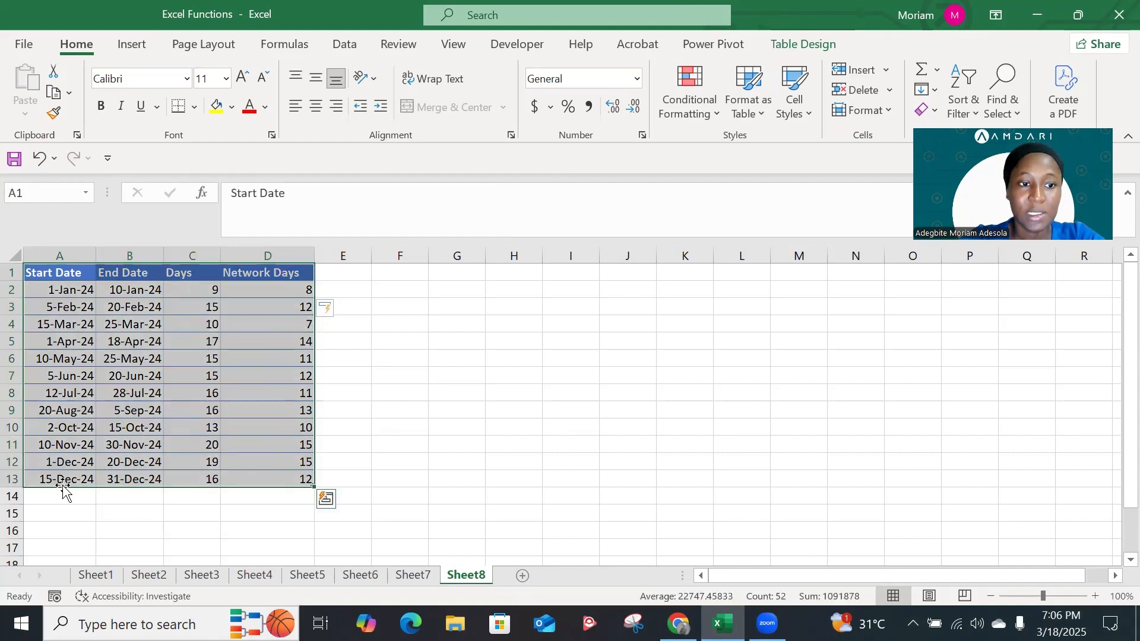
click(83, 472)
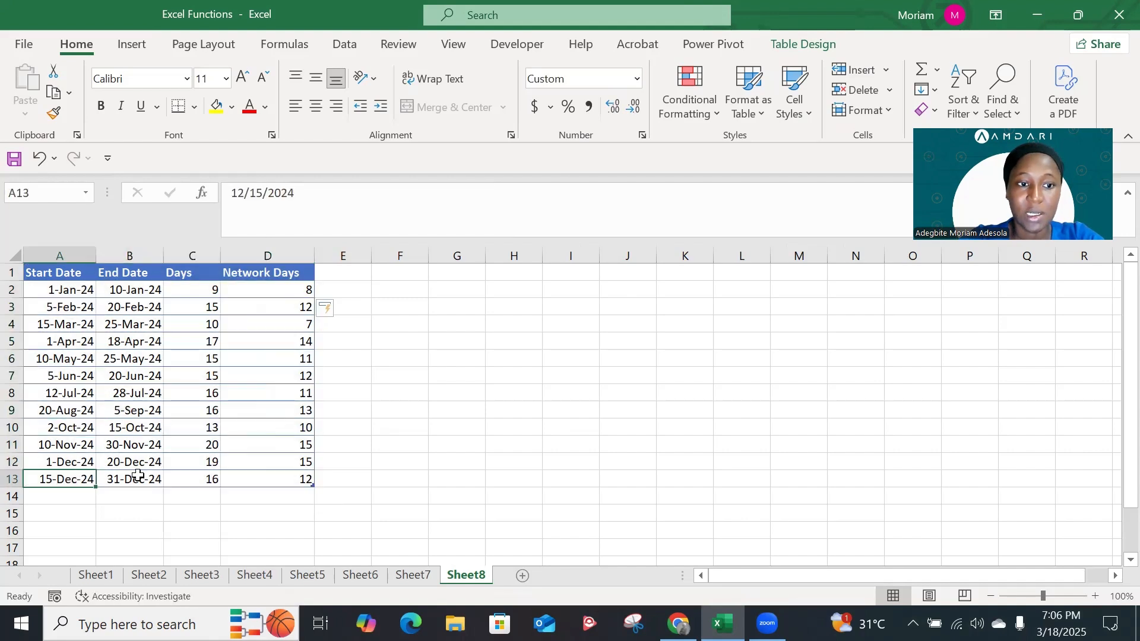
click(280, 478)
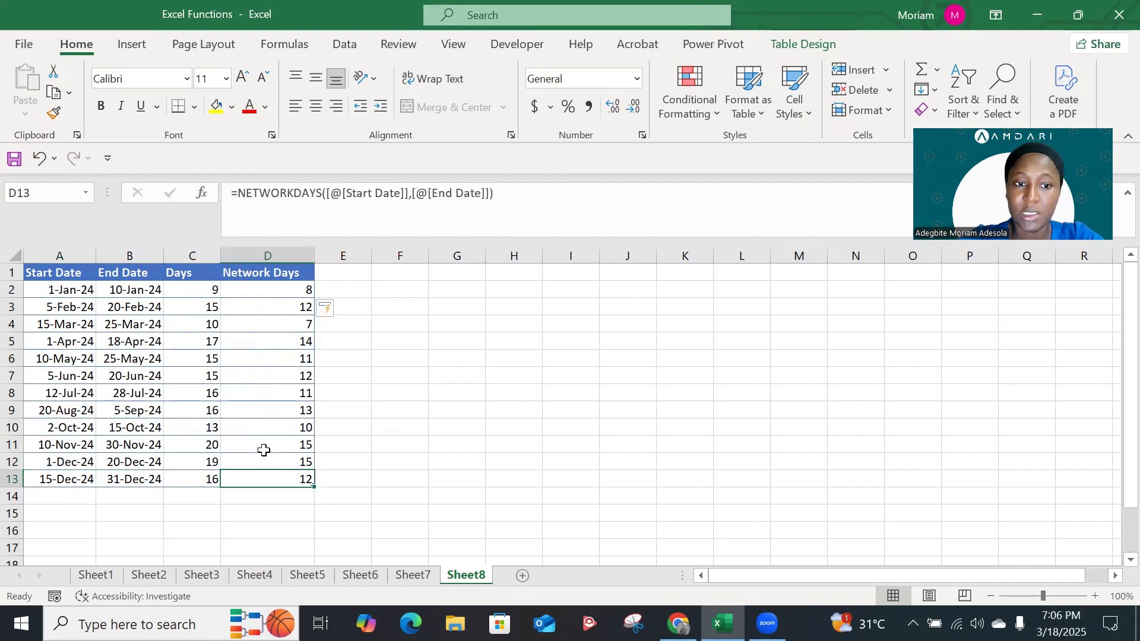
click(262, 372)
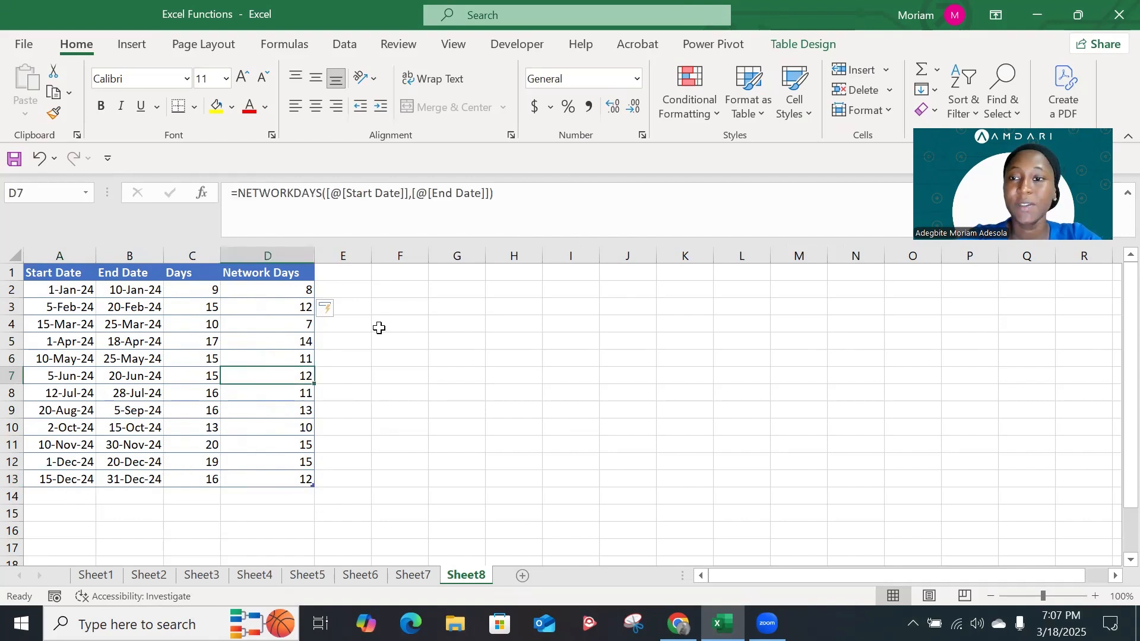